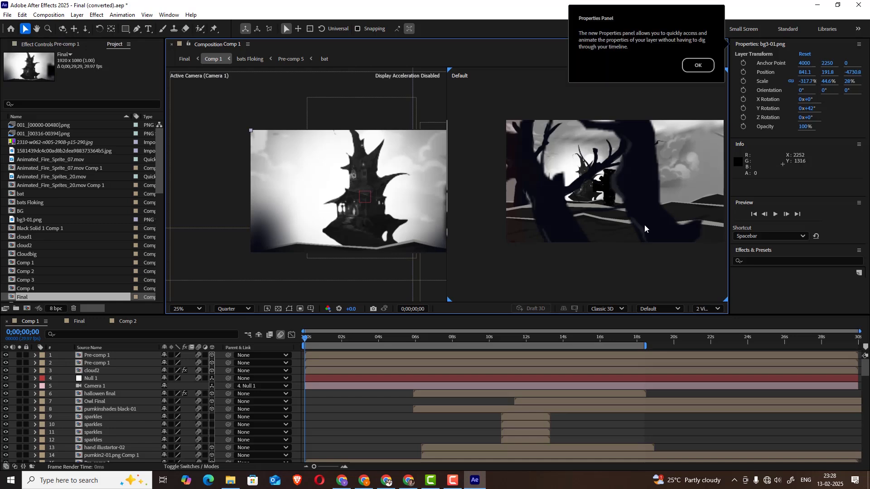
Switch the second viewport to Custom View 1 and navigate the camera back until the scene's stacked 3D layers can be examined
{"action": "left_click", "coordinate": [659, 310]}
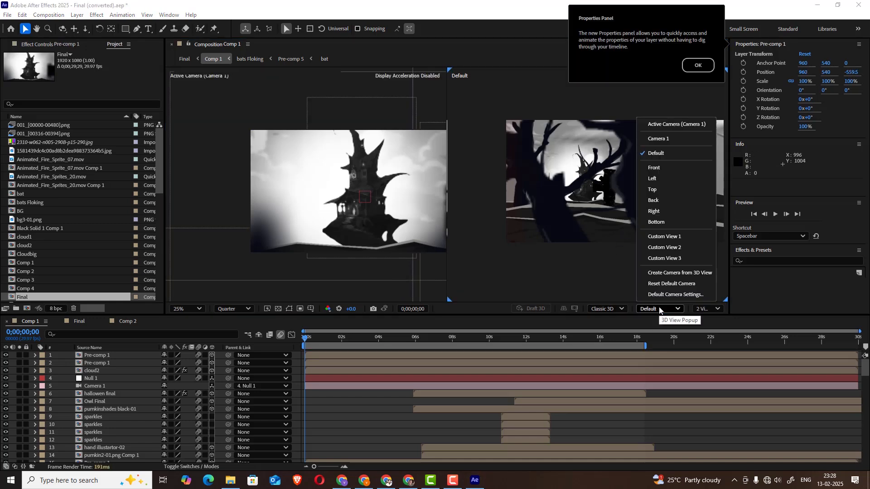
{"action": "left_click", "coordinate": [666, 237]}
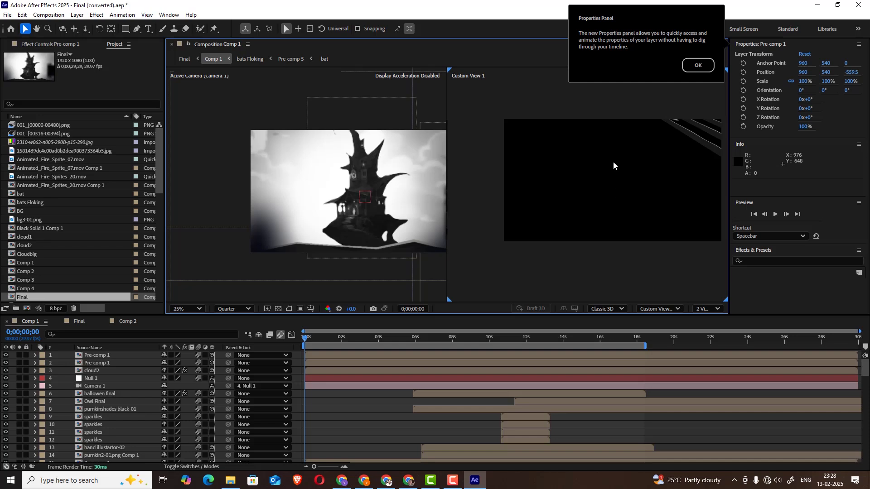
{"action": "key", "text": "c"}
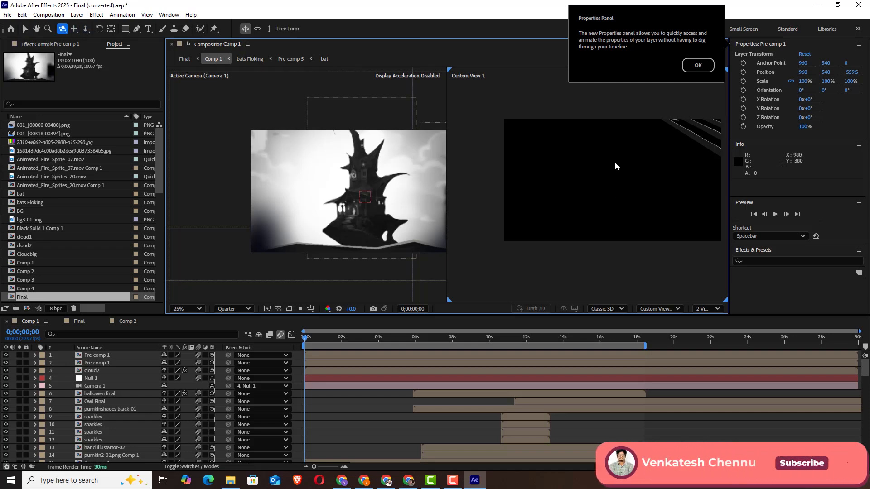
{"action": "key", "text": "c"}
{"action": "left_click_drag", "start_coordinate": [612, 157], "coordinate": [491, 254]}
{"action": "key", "text": "c"}
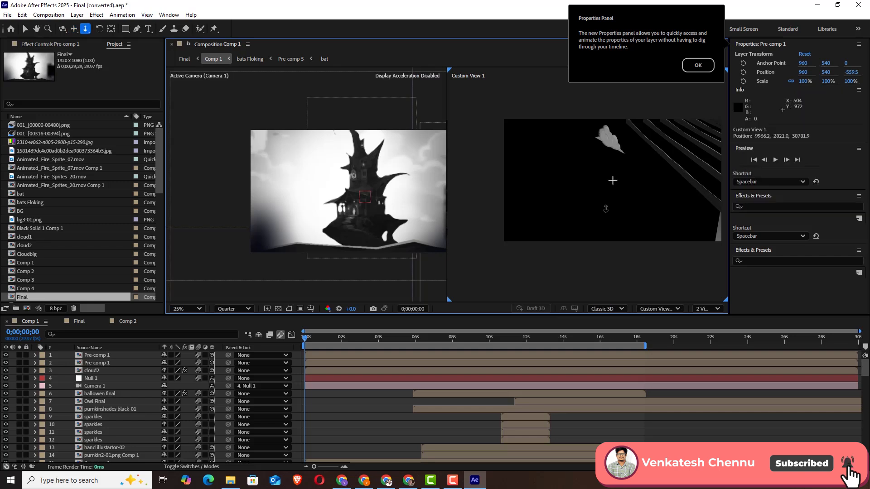
{"action": "left_click_drag", "start_coordinate": [605, 209], "coordinate": [629, 224]}
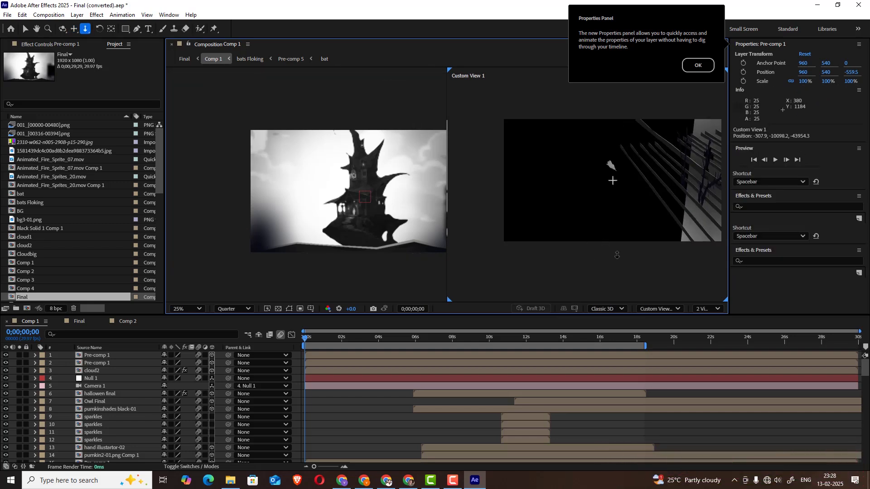
{"action": "left_click_drag", "start_coordinate": [617, 255], "coordinate": [618, 265]}
{"action": "left_click_drag", "start_coordinate": [620, 200], "coordinate": [638, 240]}
{"action": "key", "text": "c"}
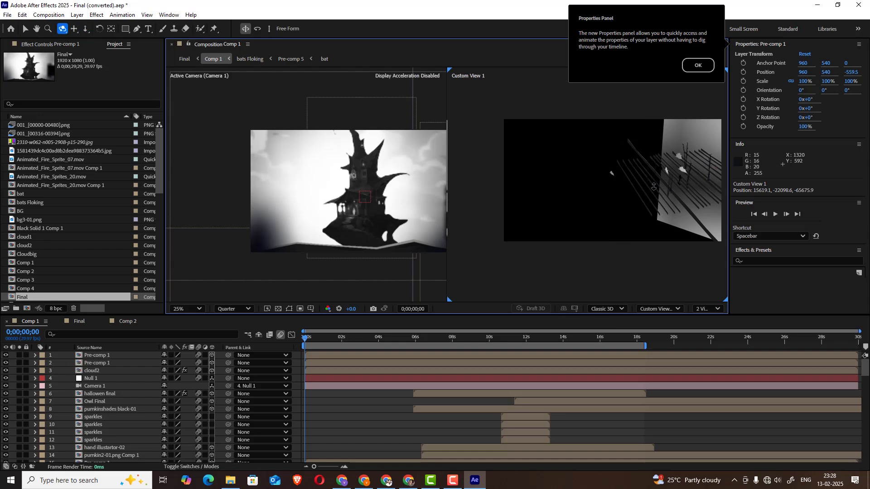
{"action": "key", "text": "c"}
{"action": "left_click_drag", "start_coordinate": [631, 189], "coordinate": [585, 192]}
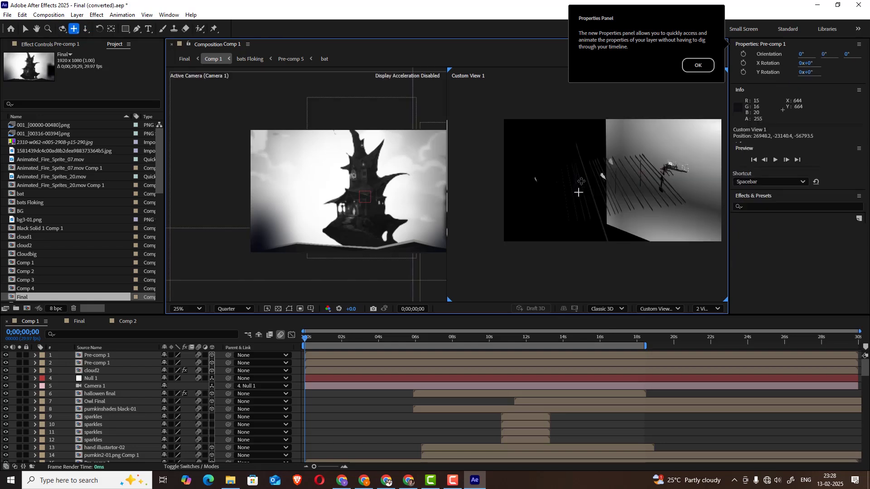
{"action": "left_click", "coordinate": [25, 29]}
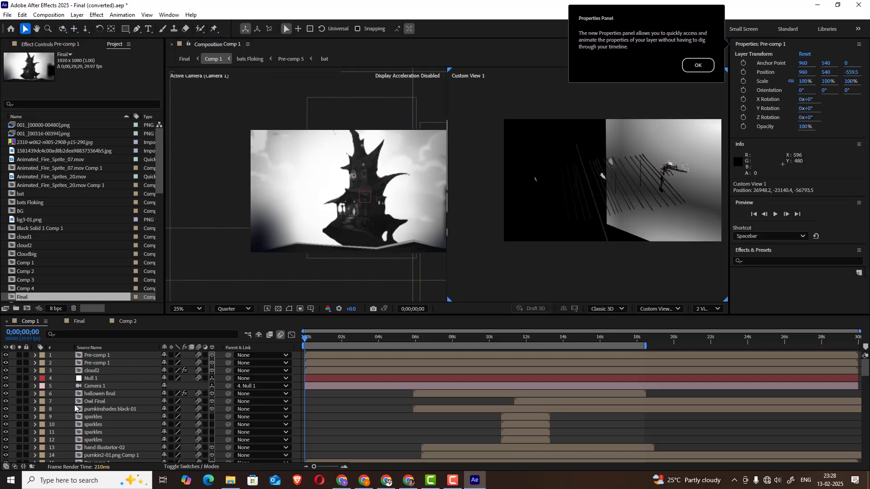
Solo the skybg layer (88) to examine the background alone in both views, and unsolo it
{"action": "scroll", "coordinate": [74, 408], "scroll_direction": "down", "scroll_amount": 12}
{"action": "scroll", "coordinate": [75, 408], "scroll_direction": "down", "scroll_amount": 7}
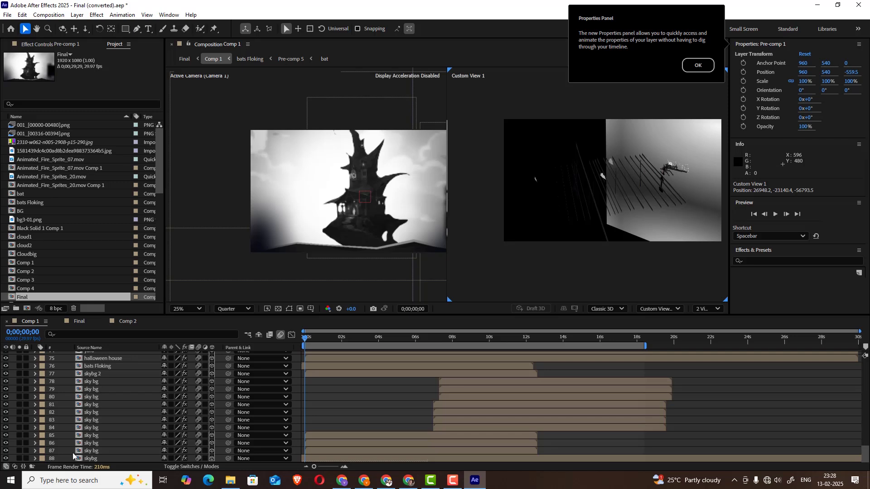
{"action": "left_click", "coordinate": [90, 459]}
{"action": "left_click", "coordinate": [20, 459]}
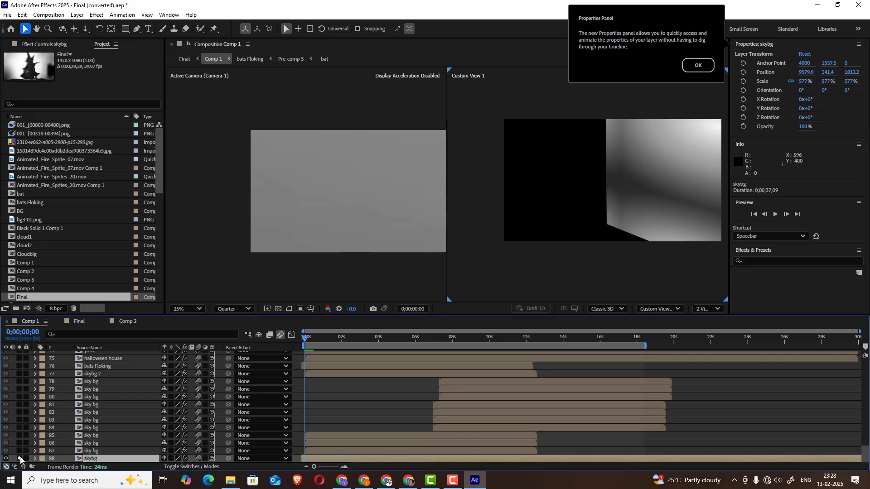
{"action": "scroll", "coordinate": [583, 202], "scroll_direction": "down", "scroll_amount": 3}
{"action": "scroll", "coordinate": [582, 202], "scroll_direction": "up", "scroll_amount": 3}
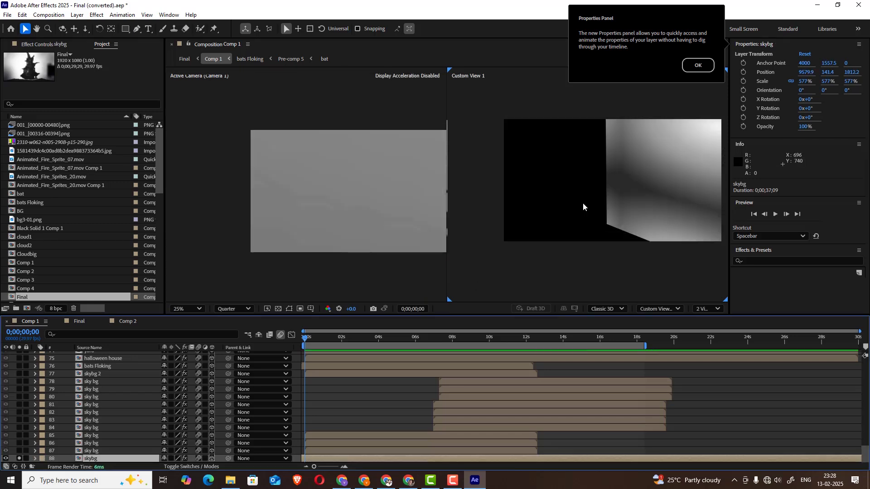
{"action": "scroll", "coordinate": [582, 202], "scroll_direction": "down", "scroll_amount": 1}
{"action": "left_click", "coordinate": [20, 459]}
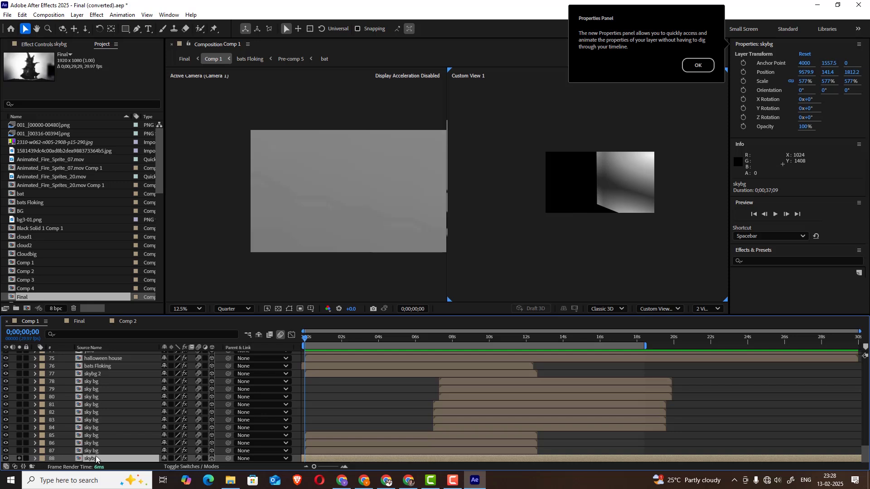
Open the skybg precomp, scrub its sky bg.ai gradient layer to 0:00:01:15, and return to Comp 1
{"action": "double_click", "coordinate": [93, 459]}
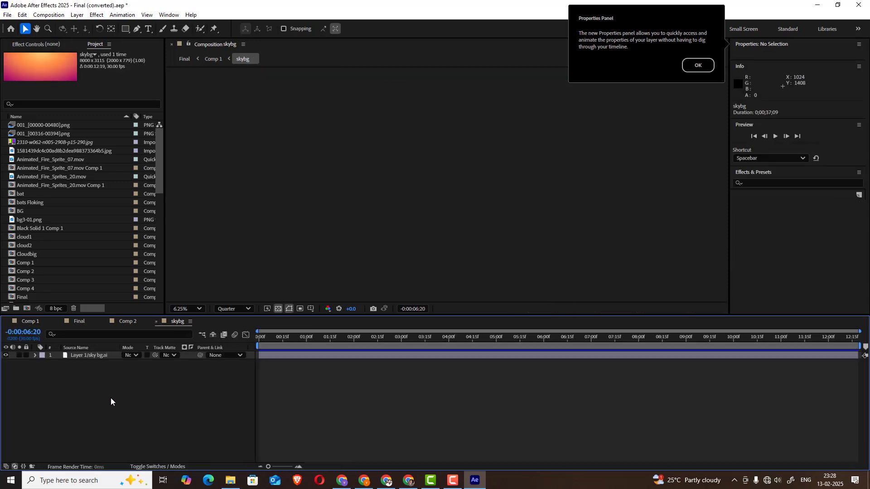
{"action": "left_click", "coordinate": [92, 357]}
{"action": "left_click", "coordinate": [280, 340]}
{"action": "left_click_drag", "start_coordinate": [280, 340], "coordinate": [330, 341]}
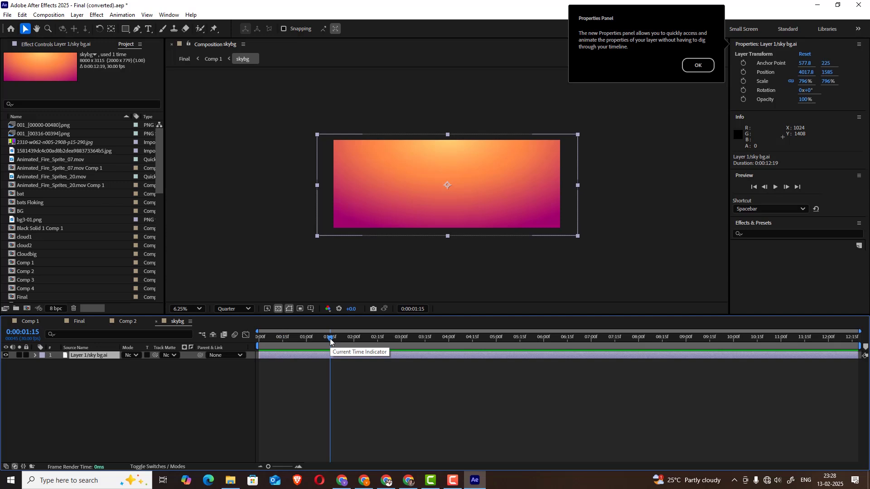
{"action": "left_click", "coordinate": [25, 322]}
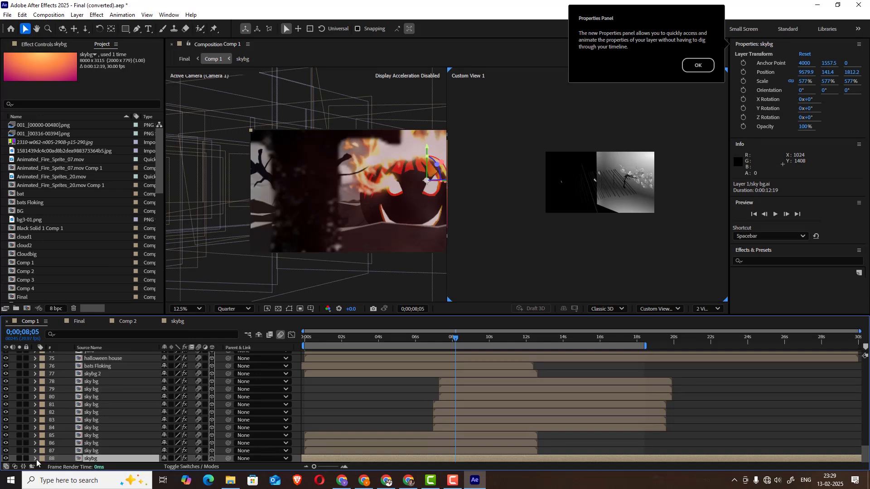
Solo skybg and review its effects, switching Tint off and back on to compare the colours, and unsolo the layer
{"action": "left_click", "coordinate": [20, 458]}
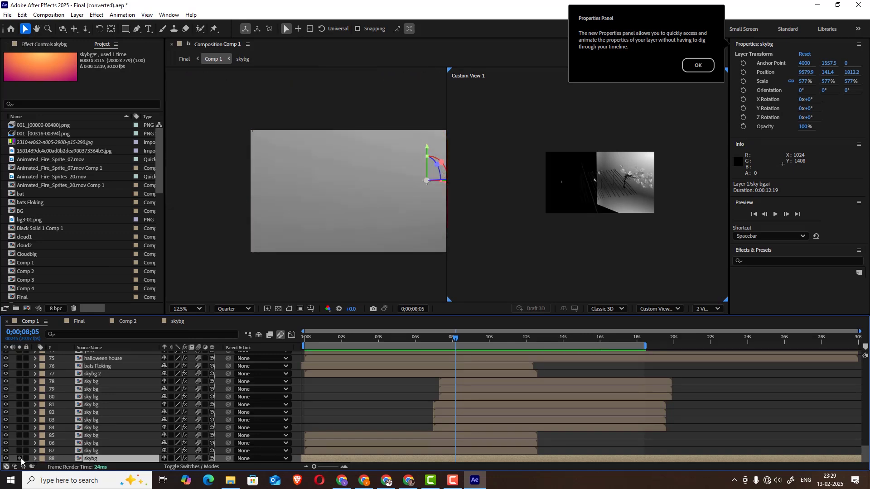
{"action": "left_click", "coordinate": [32, 45]}
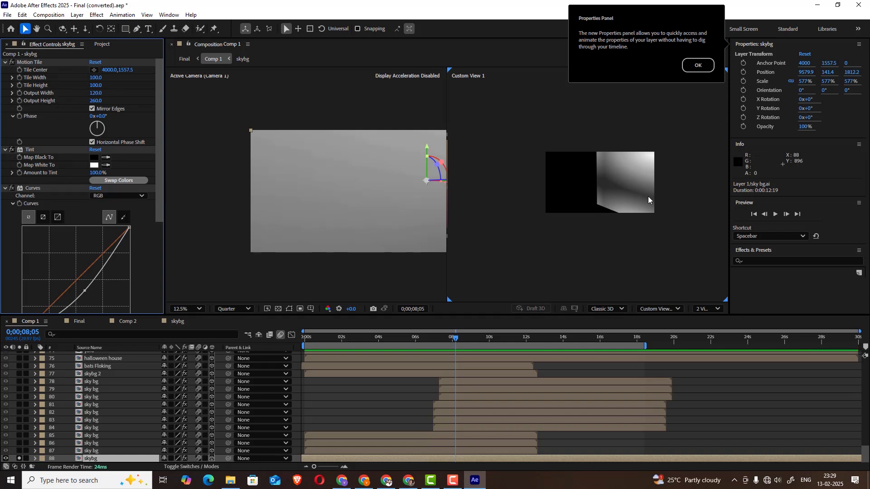
{"action": "left_click", "coordinate": [12, 150]}
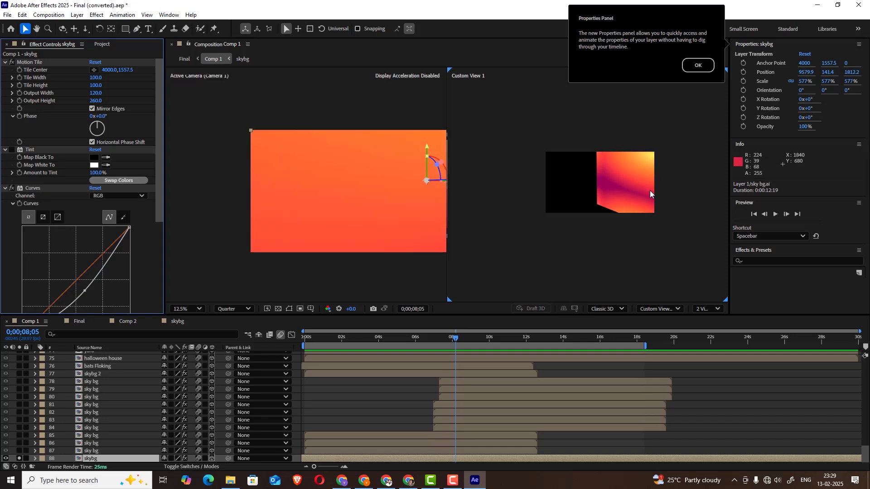
{"action": "left_click", "coordinate": [12, 151]}
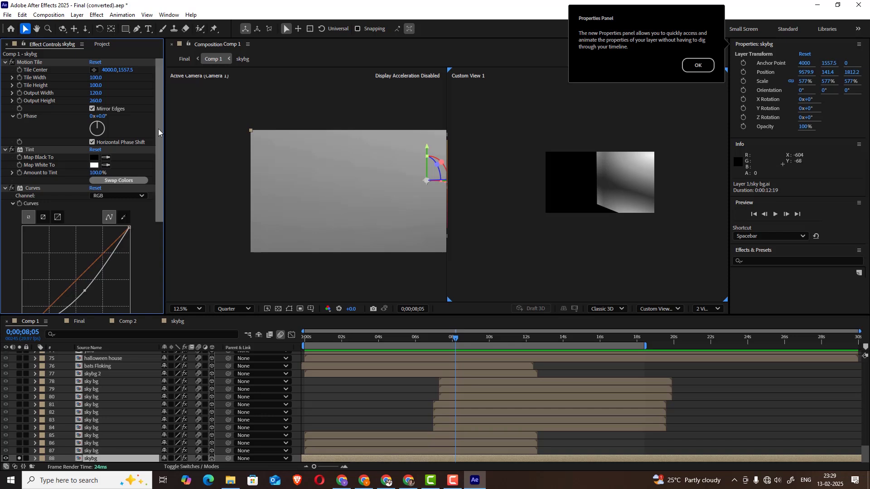
{"action": "scroll", "coordinate": [82, 174], "scroll_direction": "down", "scroll_amount": 2}
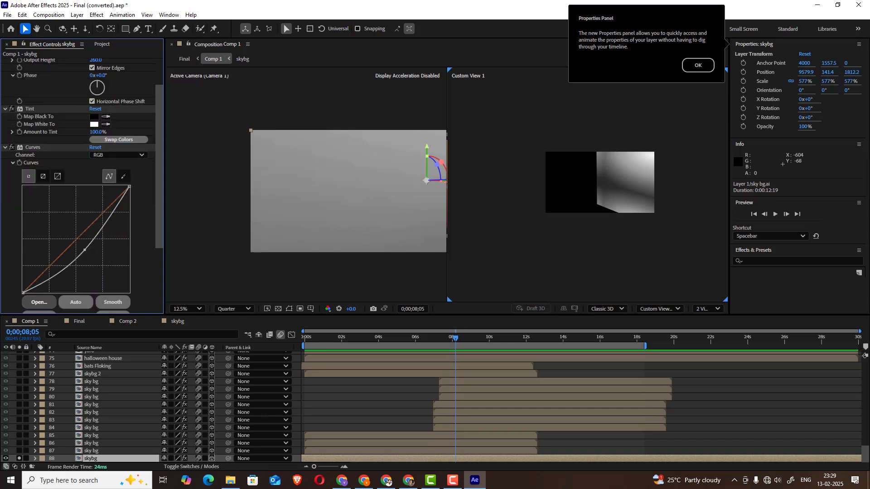
{"action": "left_click", "coordinate": [19, 458]}
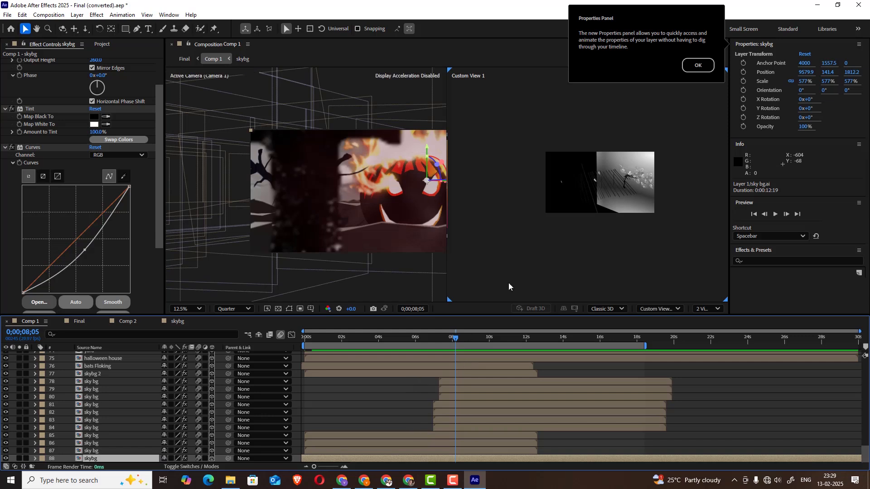
Go through the sky bg layers from 87 up to 78 one by one to check their effects and placement
{"action": "left_click", "coordinate": [93, 450]}
{"action": "left_click", "coordinate": [93, 443]}
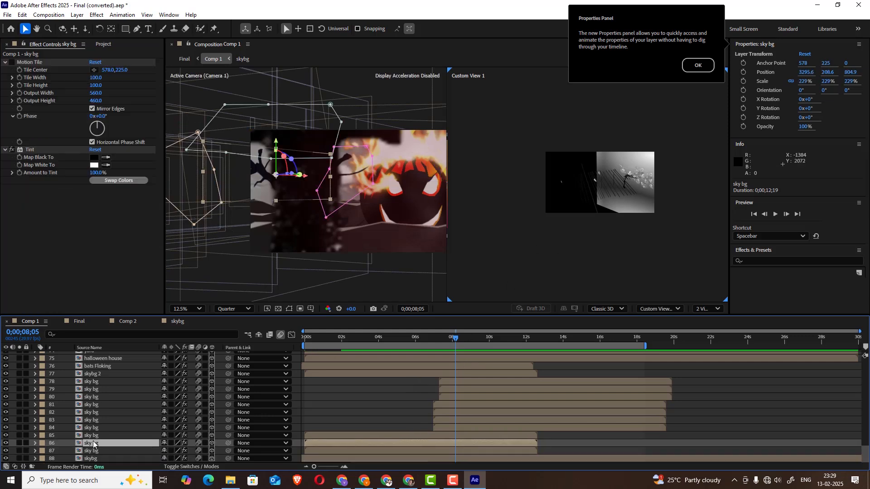
{"action": "left_click", "coordinate": [93, 436]}
{"action": "left_click", "coordinate": [94, 427]}
{"action": "left_click", "coordinate": [93, 420]}
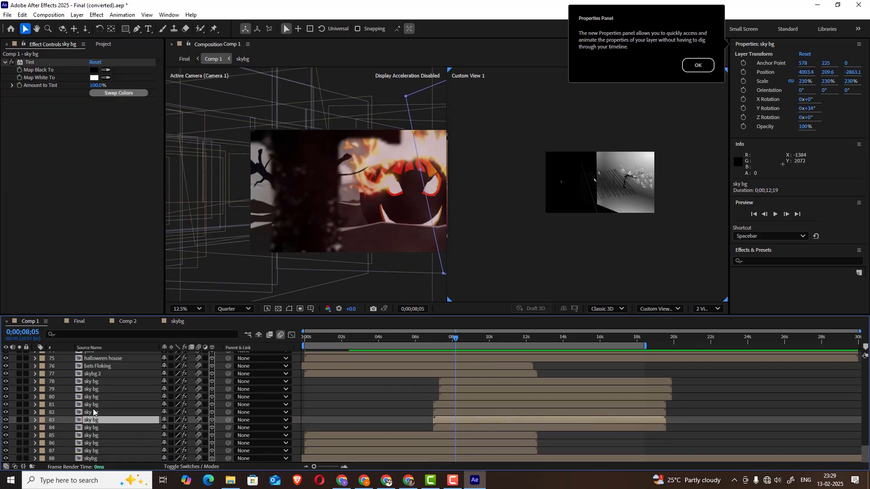
{"action": "left_click", "coordinate": [94, 412]}
{"action": "left_click", "coordinate": [93, 404]}
{"action": "left_click", "coordinate": [94, 397]}
{"action": "left_click", "coordinate": [94, 389]}
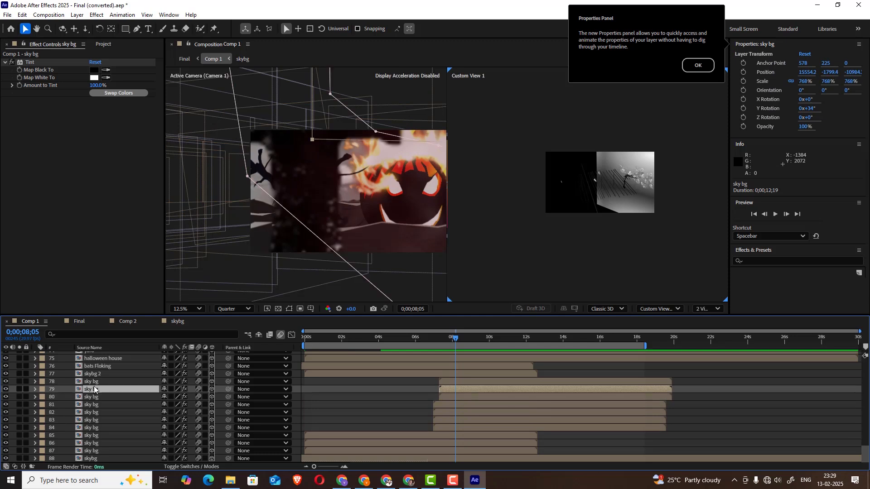
{"action": "left_click", "coordinate": [94, 381]}
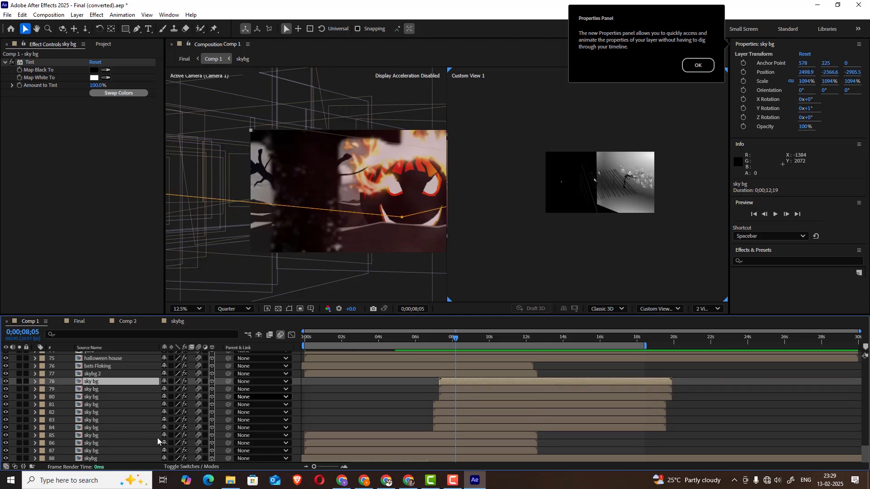
Solo skybg together with sky bg layer 87 and scrub Comp 1 forward to 0;00;17;20 and back to examine both
{"action": "left_click", "coordinate": [92, 458]}
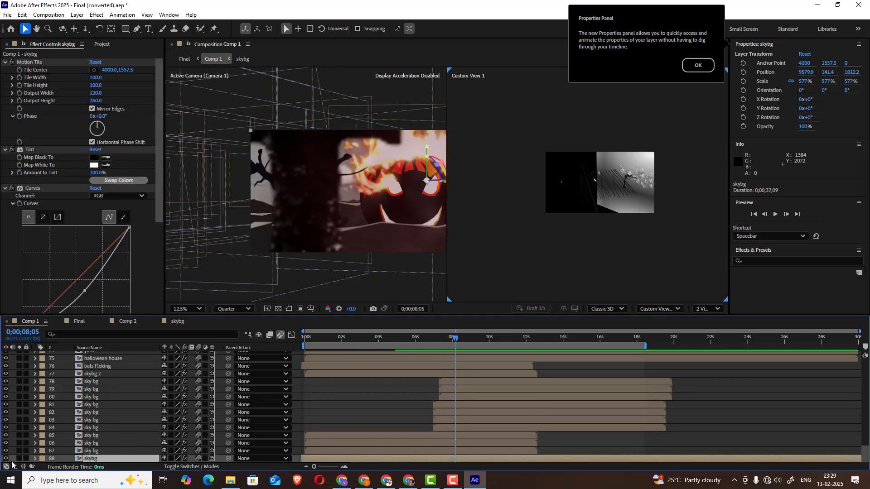
{"action": "left_click_drag", "start_coordinate": [19, 458], "coordinate": [19, 450]}
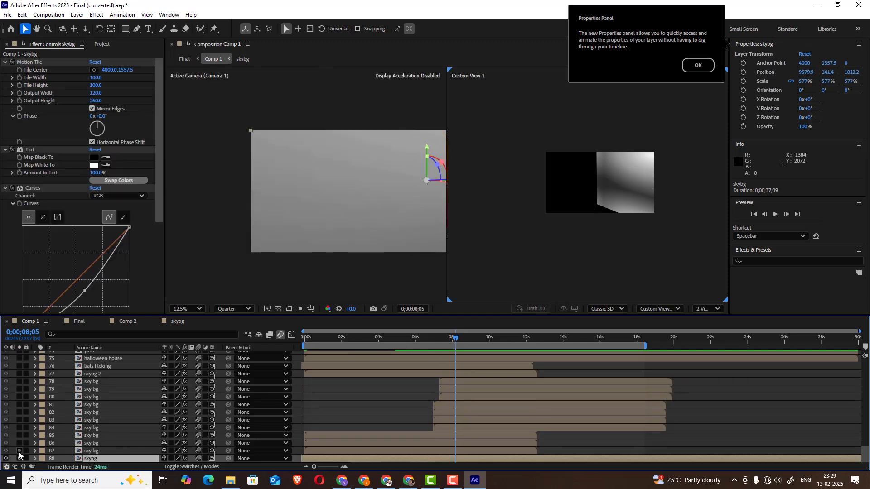
{"action": "left_click", "coordinate": [465, 340]}
{"action": "left_click_drag", "start_coordinate": [467, 343], "coordinate": [630, 326]}
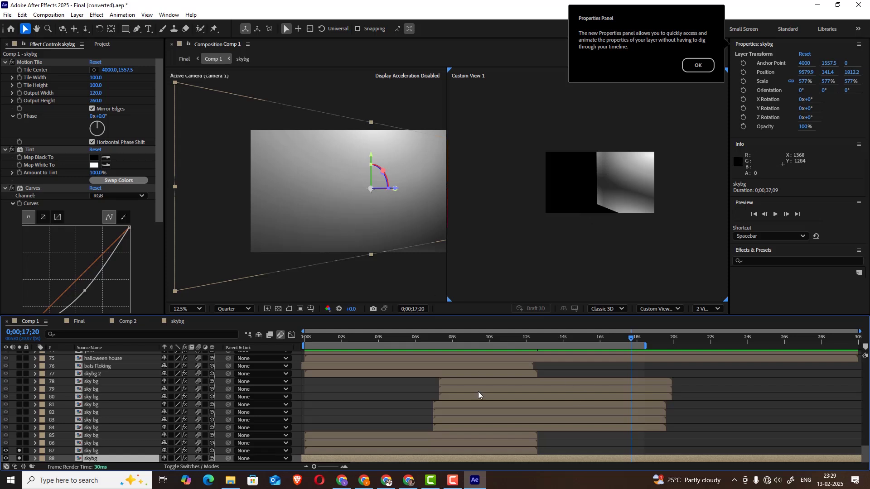
{"action": "scroll", "coordinate": [334, 202], "scroll_direction": "down", "scroll_amount": 3}
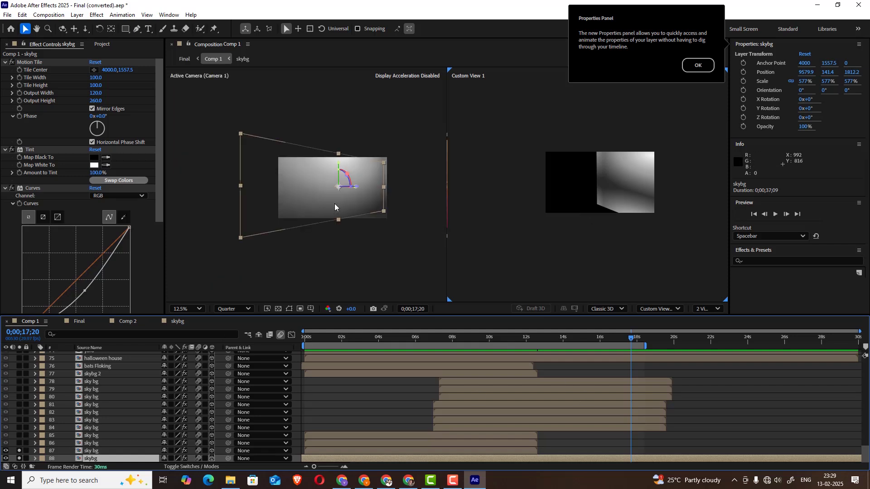
{"action": "left_click_drag", "start_coordinate": [636, 340], "coordinate": [433, 358]}
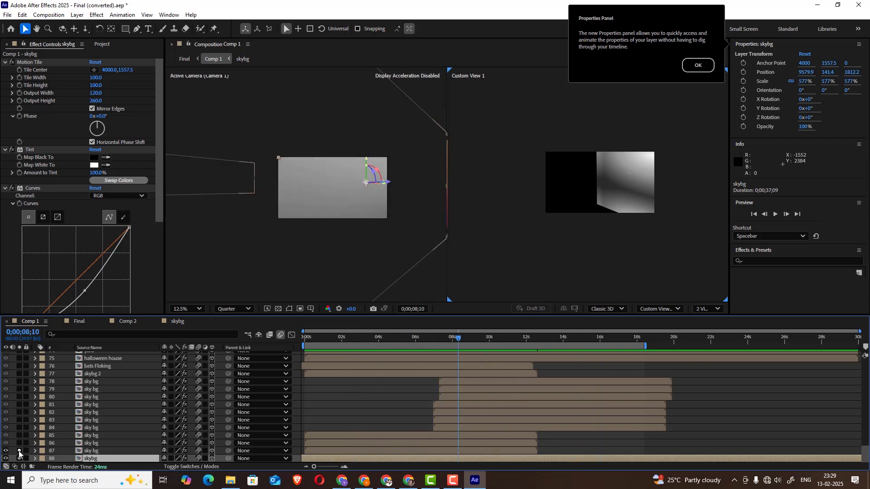
Inspect sky bg layer 87 at 0;00;02;17 and unsolo skybg so only the cloud layer stays soloed
{"action": "left_click", "coordinate": [94, 451]}
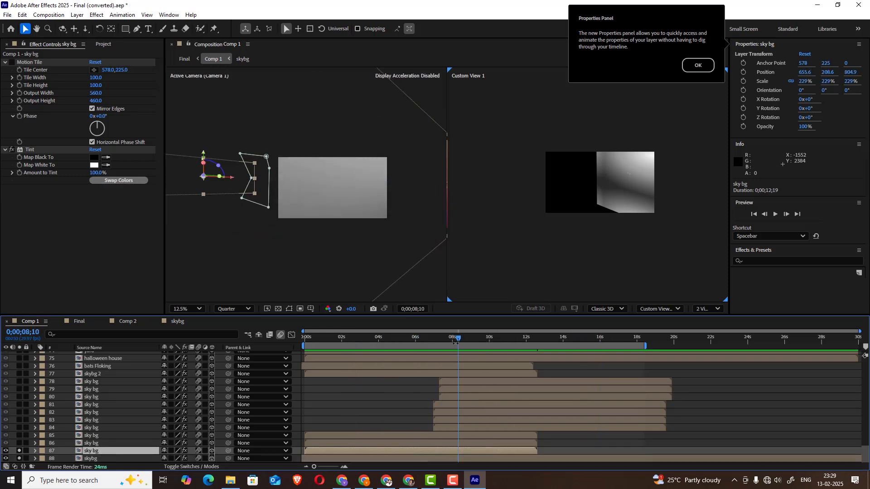
{"action": "left_click_drag", "start_coordinate": [452, 341], "coordinate": [352, 341]}
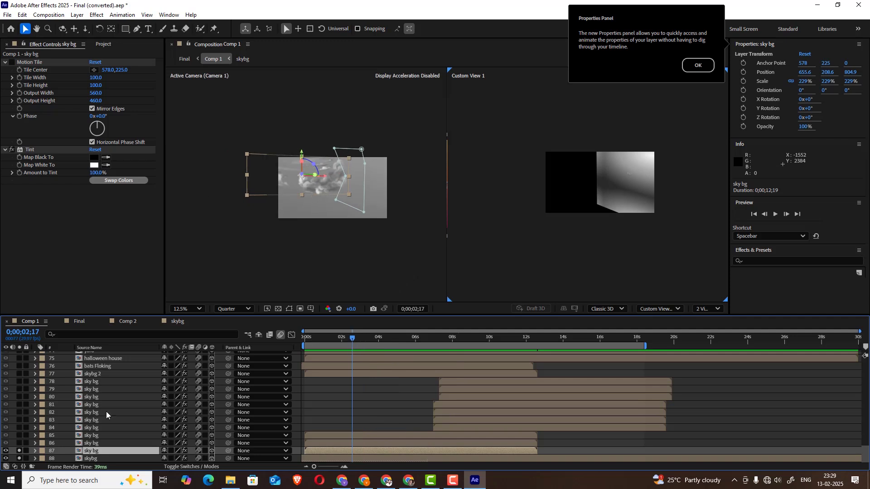
{"action": "left_click", "coordinate": [19, 459]}
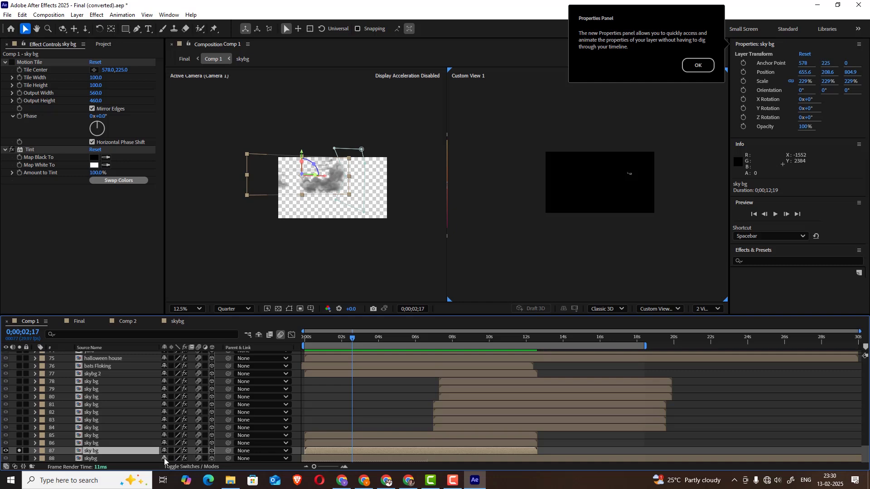
Open the sky bg precomp of layer 87 and scrub to 0:00:03:29 to examine its cloud artwork
{"action": "double_click", "coordinate": [118, 450]}
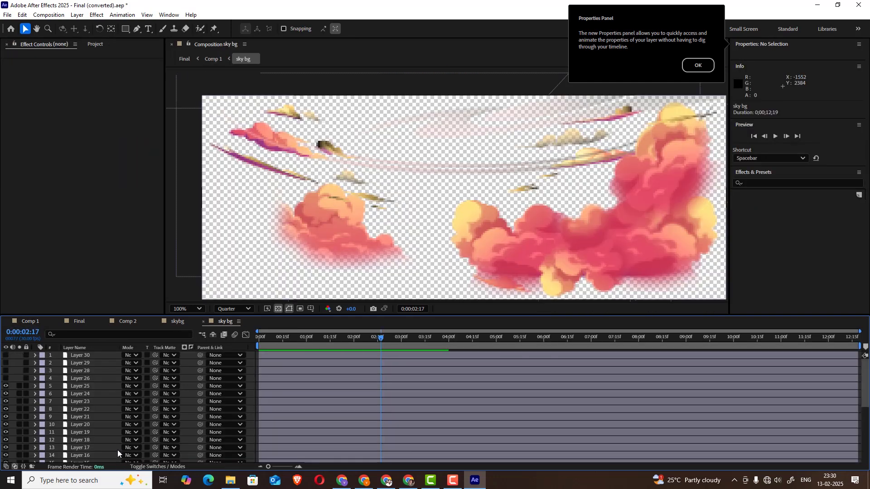
{"action": "left_click_drag", "start_coordinate": [358, 339], "coordinate": [447, 336]}
{"action": "scroll", "coordinate": [532, 179], "scroll_direction": "up", "scroll_amount": 3}
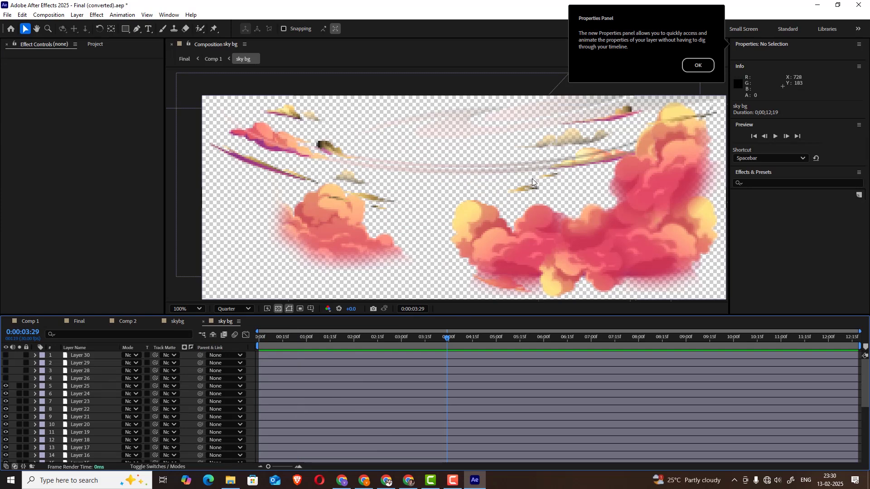
Return to Comp 1 and scrub back to 0;00;02;14 to examine the soloed sky bg layer 87 up close
{"action": "left_click", "coordinate": [33, 324]}
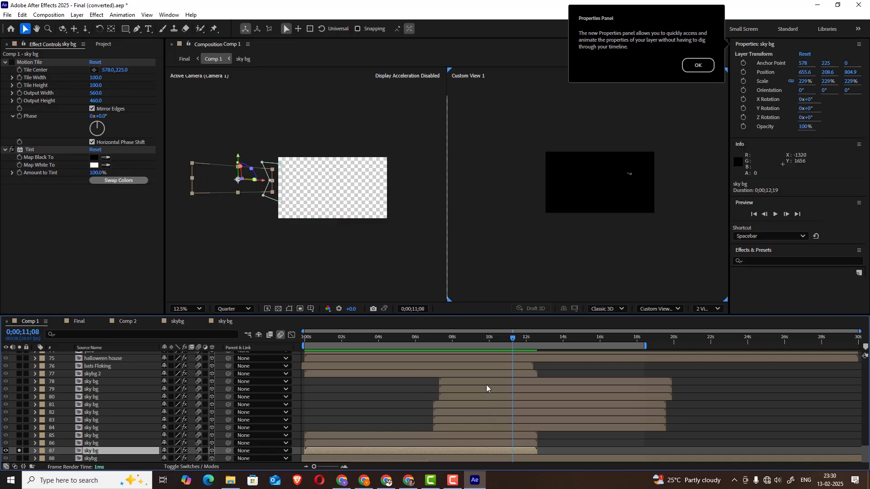
{"action": "left_click_drag", "start_coordinate": [501, 340], "coordinate": [350, 343]}
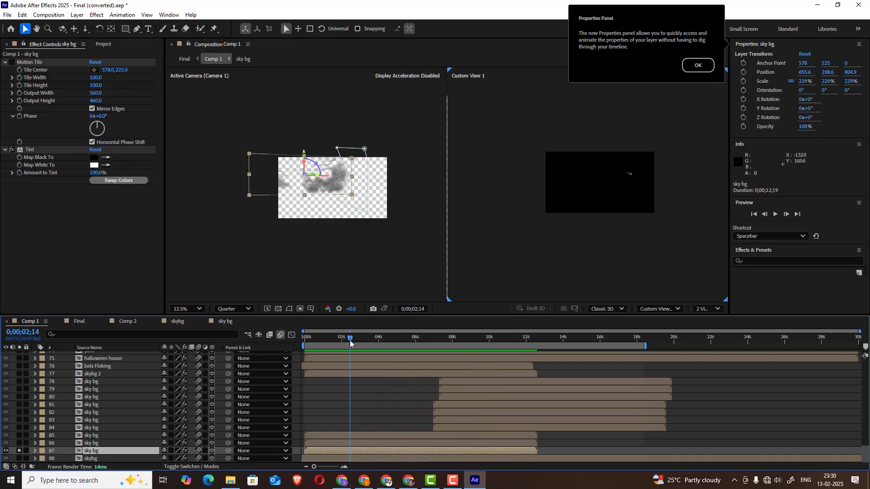
{"action": "scroll", "coordinate": [357, 195], "scroll_direction": "up", "scroll_amount": 1}
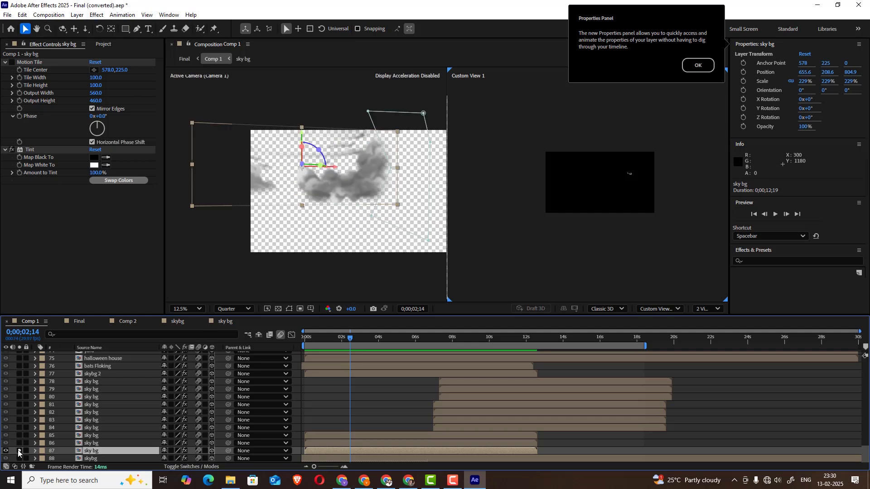
Move the solo from sky bg layer 87 to sky bg layer 86 and scrub to 0;00;07;07 to examine its clouds
{"action": "left_click", "coordinate": [19, 450]}
{"action": "left_click", "coordinate": [95, 443]}
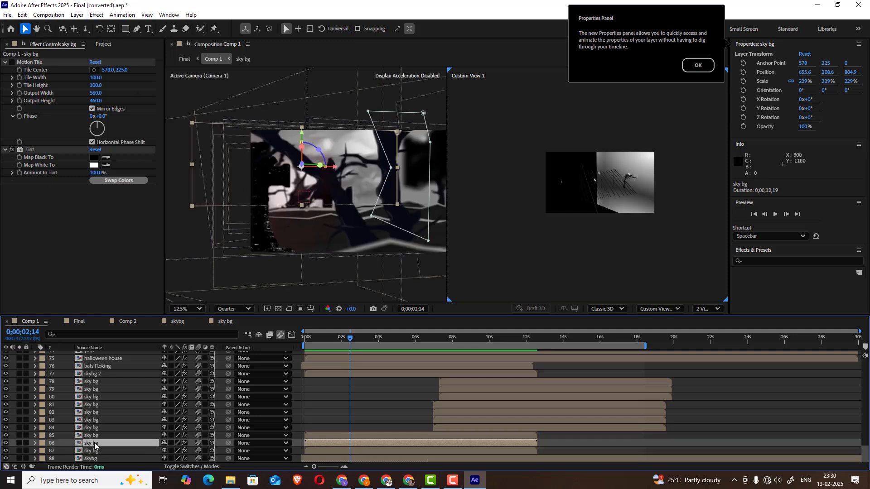
{"action": "left_click", "coordinate": [18, 444]}
{"action": "left_click_drag", "start_coordinate": [353, 339], "coordinate": [438, 337]}
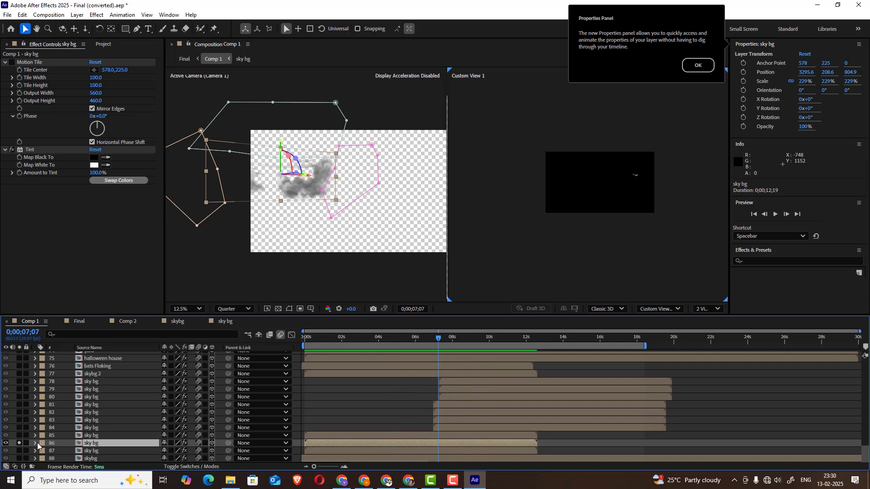
Select Mask 2 on sky bg layer 86 and expand its properties to examine the mask's shape and feathering
{"action": "left_click", "coordinate": [335, 170]}
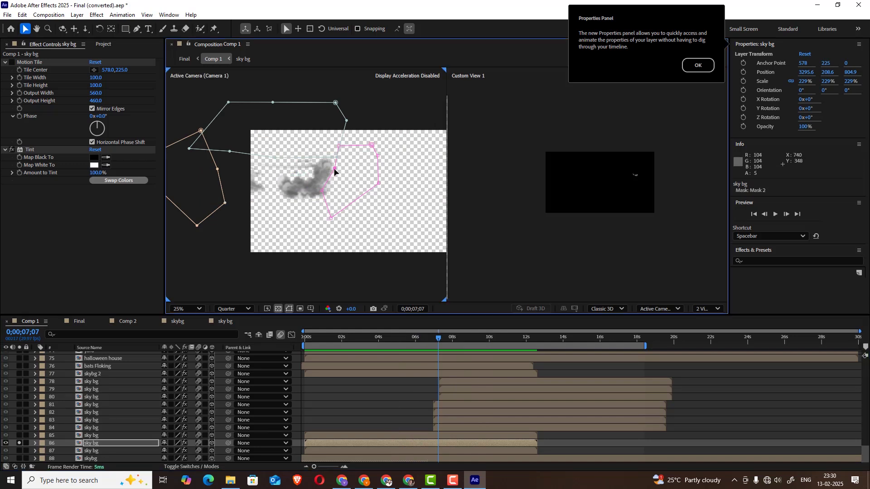
{"action": "left_click_drag", "start_coordinate": [325, 169], "coordinate": [334, 168]}
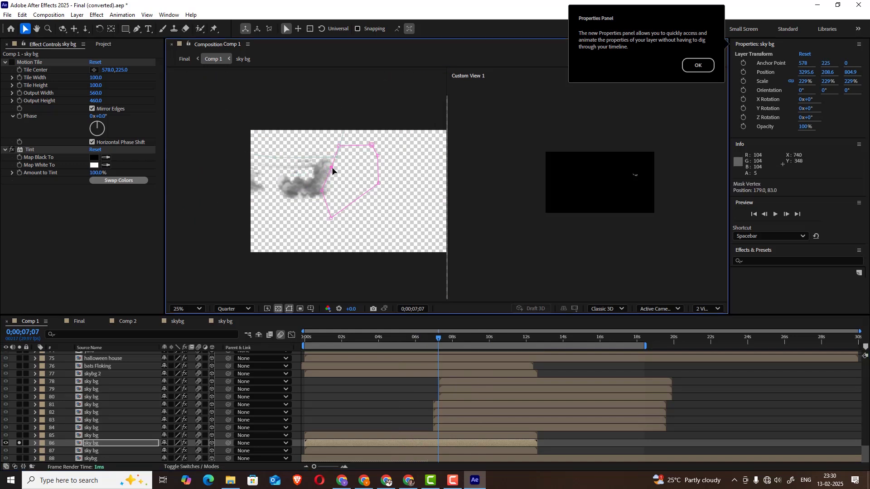
{"action": "left_click", "coordinate": [35, 443]}
{"action": "left_click", "coordinate": [42, 428]}
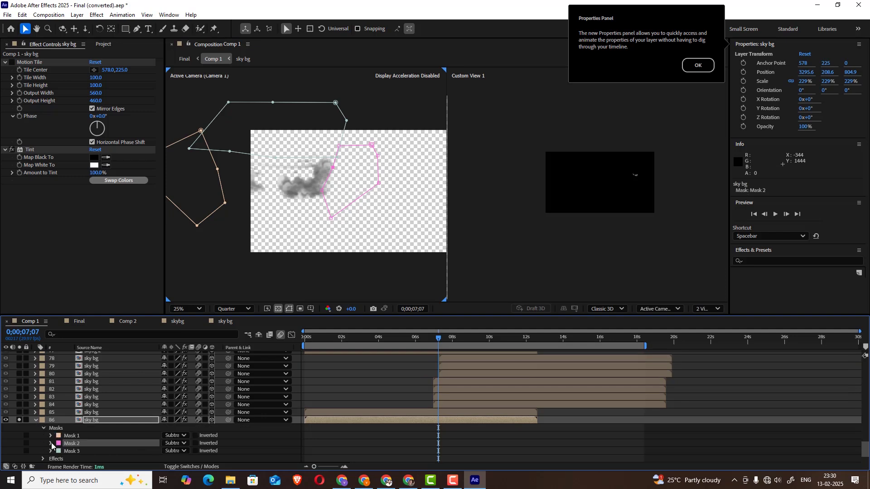
{"action": "left_click", "coordinate": [51, 444]}
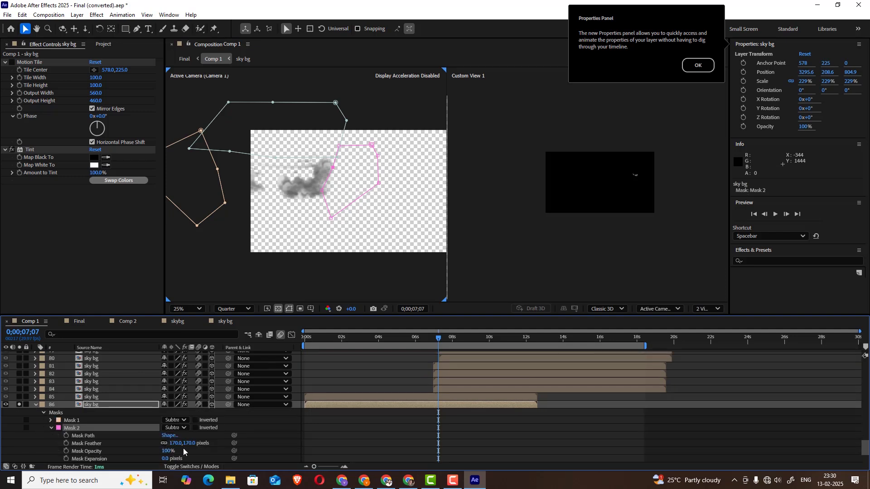
{"action": "scroll", "coordinate": [363, 154], "scroll_direction": "up", "scroll_amount": 2}
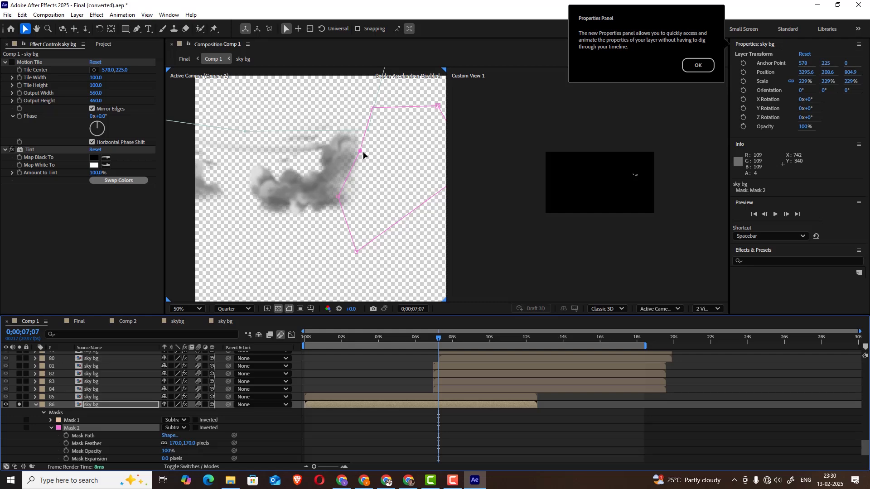
Solo sky bg layers 85 and 86 together and scrub Comp 1 to 0;00;11;06 to compare their clouds
{"action": "left_click", "coordinate": [19, 404]}
{"action": "key", "text": "ctrl+Up"}
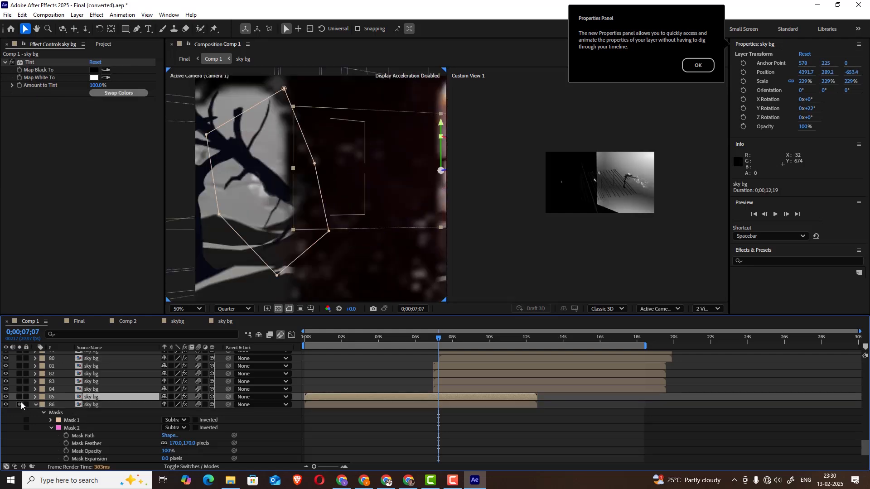
{"action": "left_click", "coordinate": [19, 397]}
{"action": "scroll", "coordinate": [289, 195], "scroll_direction": "down", "scroll_amount": 2}
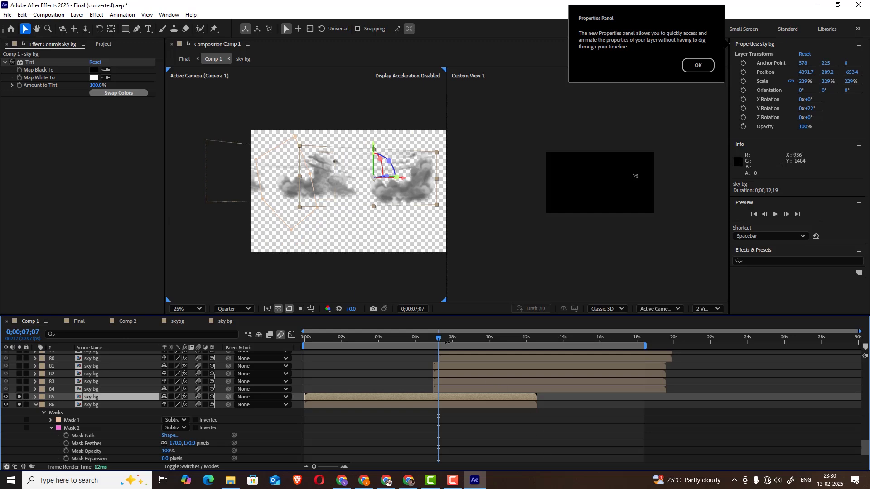
{"action": "left_click_drag", "start_coordinate": [447, 341], "coordinate": [512, 332]}
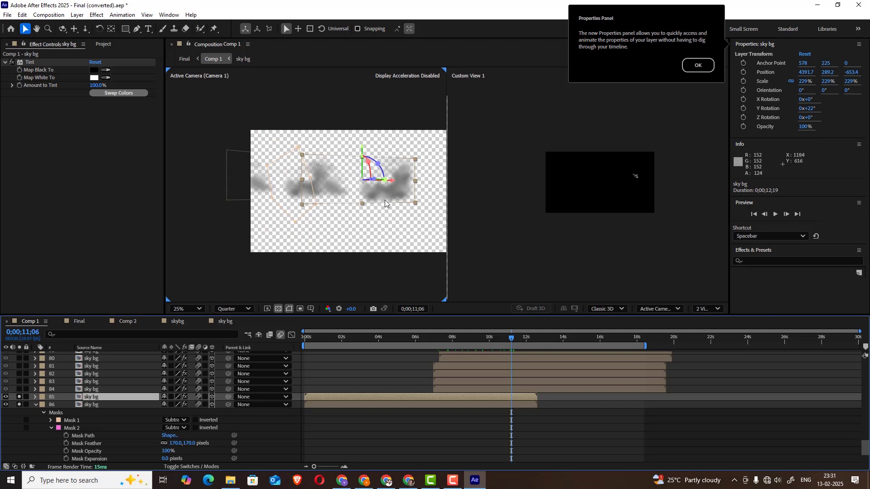
Add layers 84 up through 76 to the solo set, viewing the combined clouds at 0;00;11;26
{"action": "left_click", "coordinate": [90, 390]}
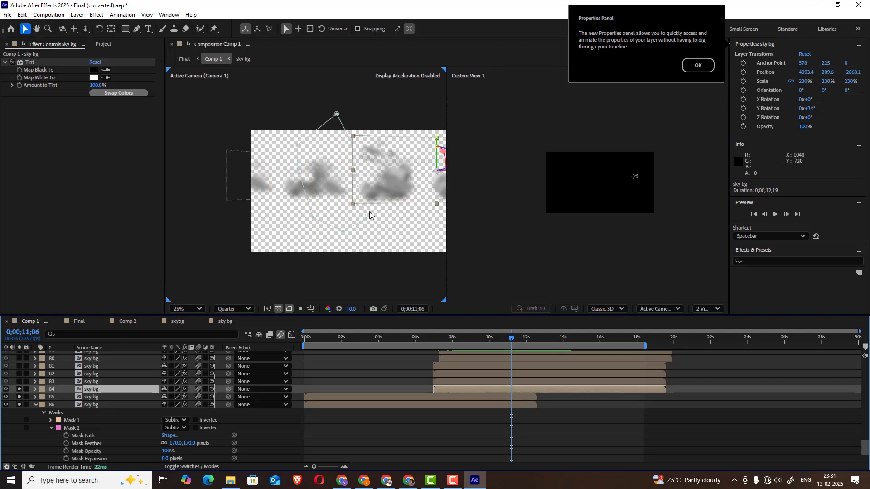
{"action": "scroll", "coordinate": [365, 210], "scroll_direction": "down", "scroll_amount": 1}
{"action": "mouse_move", "coordinate": [514, 342]}
{"action": "left_mouse_down"}
{"action": "mouse_move", "coordinate": [533, 340]}
{"action": "mouse_move", "coordinate": [524, 339]}
{"action": "left_mouse_up"}
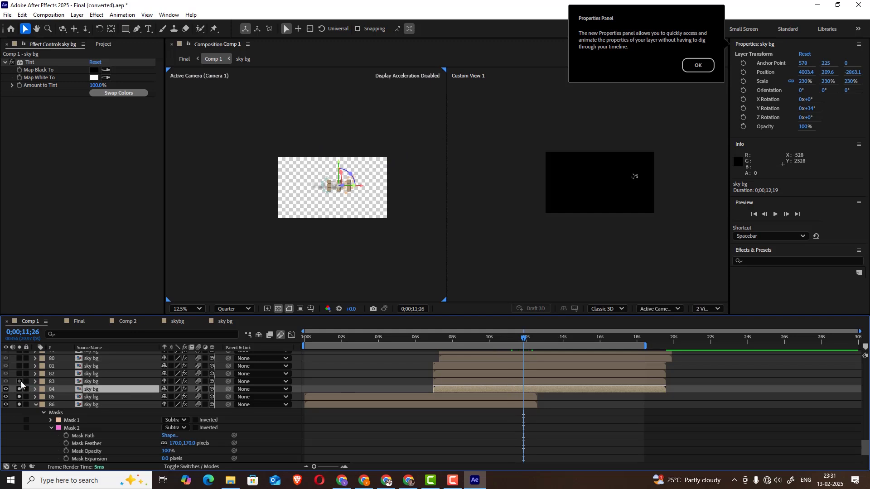
{"action": "left_click_drag", "start_coordinate": [20, 382], "coordinate": [19, 358]}
{"action": "scroll", "coordinate": [32, 383], "scroll_direction": "up", "scroll_amount": 2}
{"action": "left_click_drag", "start_coordinate": [21, 398], "coordinate": [19, 387]}
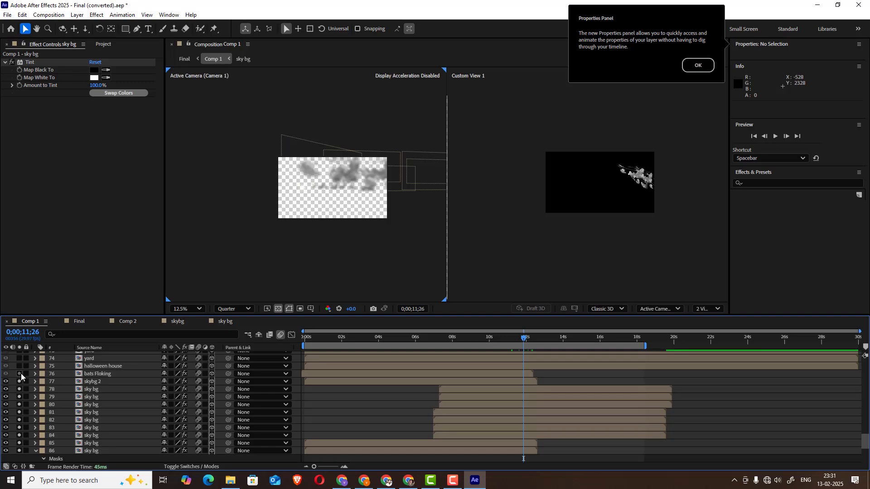
Open the sky bg precomp from layer 86 and rename the composition Clouds
{"action": "double_click", "coordinate": [88, 449]}
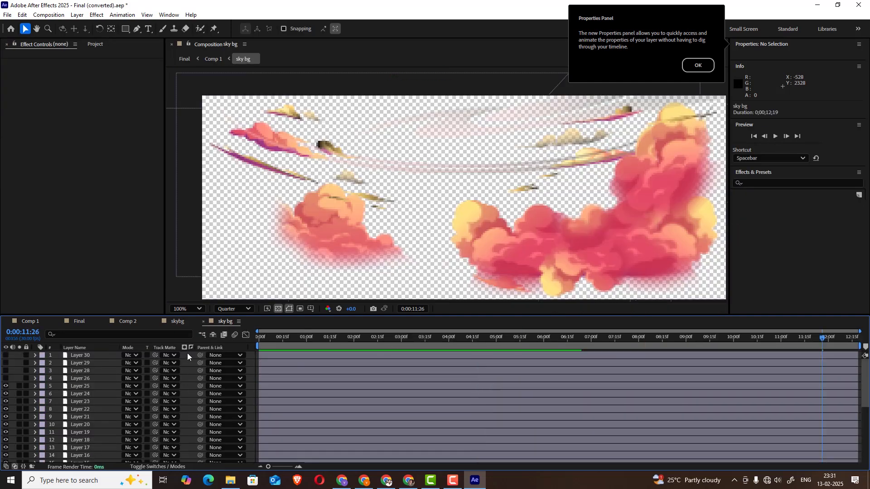
{"action": "left_click", "coordinate": [48, 14]}
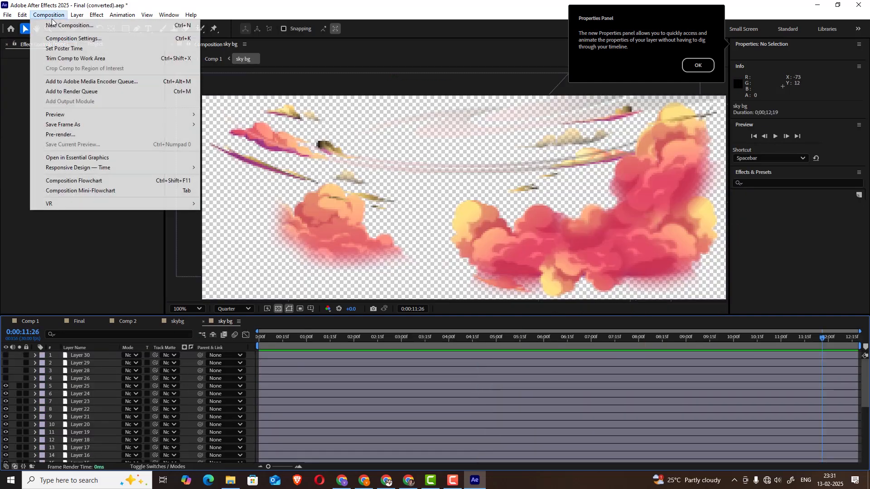
{"action": "left_click", "coordinate": [68, 35]}
{"action": "key", "text": "BackSpace"}
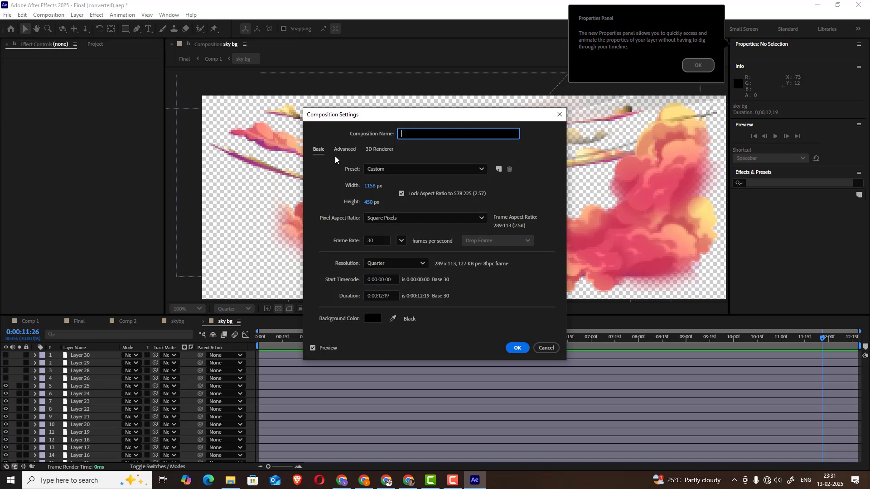
{"action": "type", "text": "Clouds"}
{"action": "left_click", "coordinate": [517, 348]}
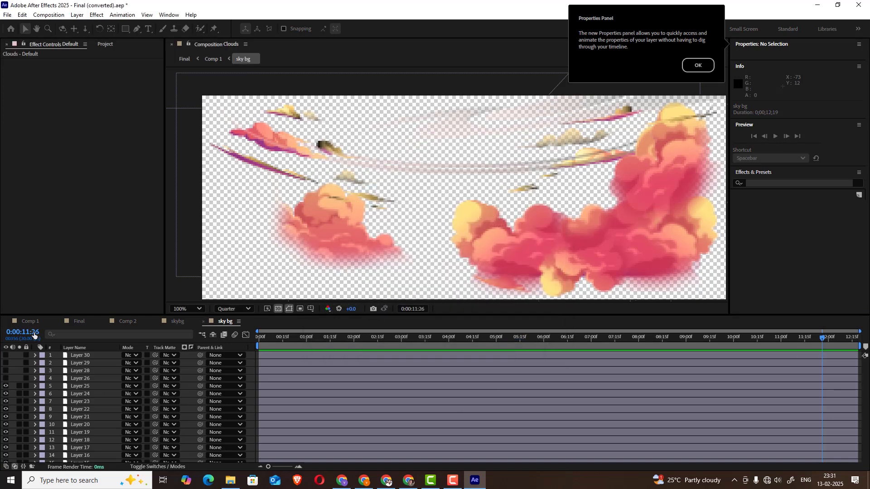
Return to Comp 1, scrub through the soloed cloud layers, and select the bats Floking layer at 0;00;09;11
{"action": "left_click", "coordinate": [26, 325]}
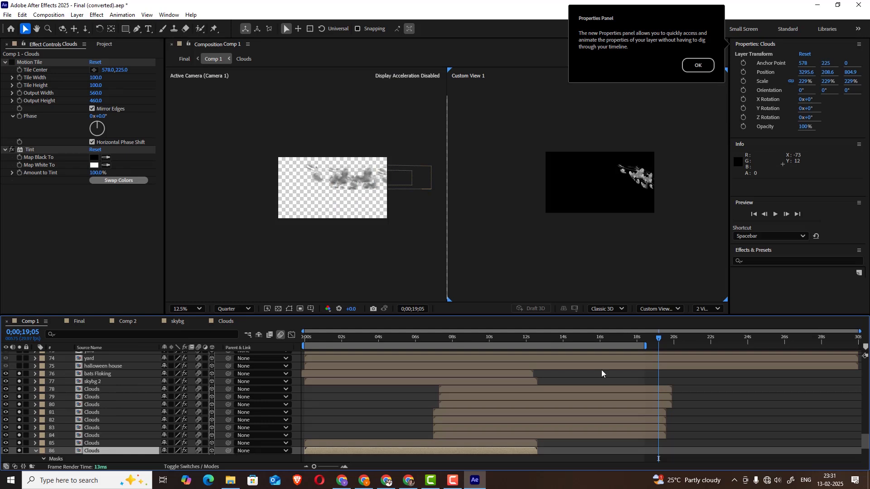
{"action": "left_click_drag", "start_coordinate": [635, 345], "coordinate": [466, 340]}
{"action": "scroll", "coordinate": [109, 409], "scroll_direction": "up", "scroll_amount": 2}
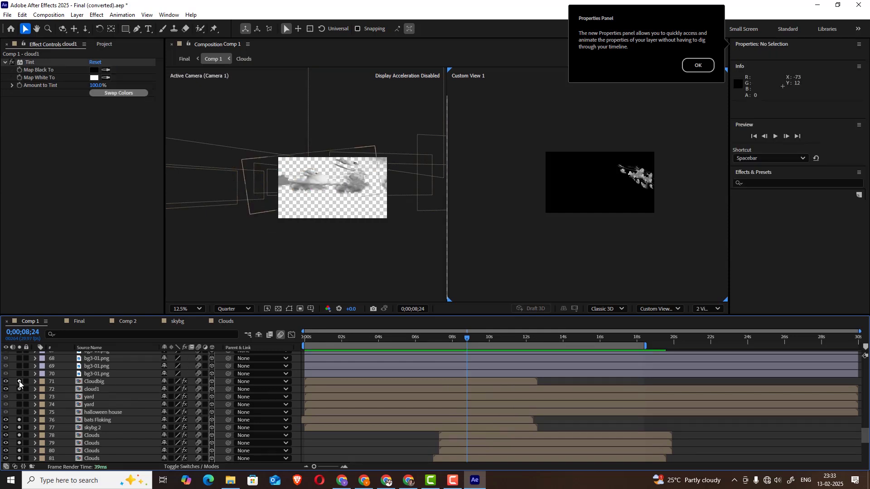
{"action": "left_click", "coordinate": [102, 420]}
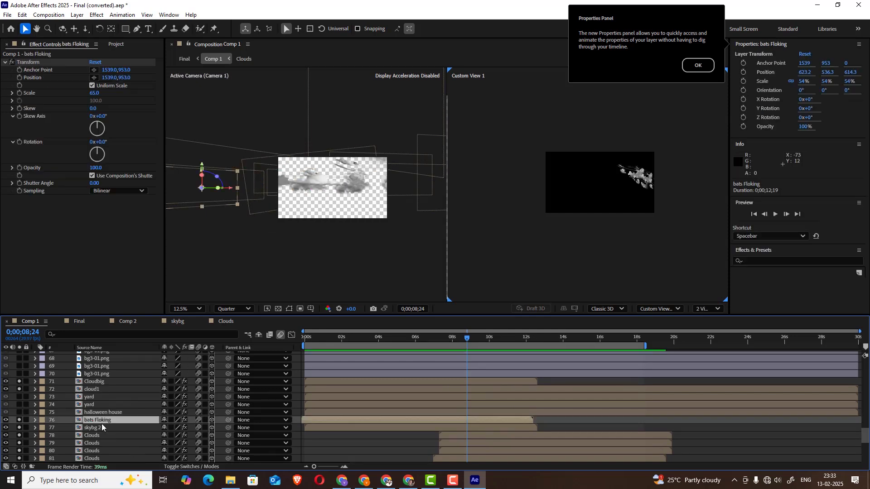
{"action": "left_click_drag", "start_coordinate": [457, 337], "coordinate": [477, 336]}
Orbit, pan and enlarge Custom View 1 to examine how the cloud layers are spread in 3D, scrubbing to 0;00;08;12
{"action": "left_click_drag", "start_coordinate": [643, 206], "coordinate": [618, 206]}
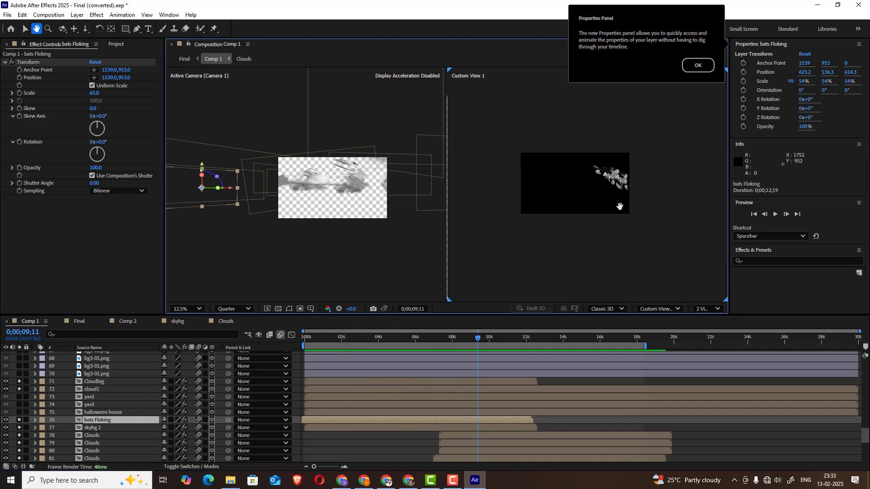
{"action": "key", "text": "y"}
{"action": "key", "text": "c"}
{"action": "left_click_drag", "start_coordinate": [603, 200], "coordinate": [609, 182]}
{"action": "key", "text": "c"}
{"action": "key", "text": "c"}
{"action": "key", "text": "c"}
{"action": "key", "text": "c"}
{"action": "key", "text": "c"}
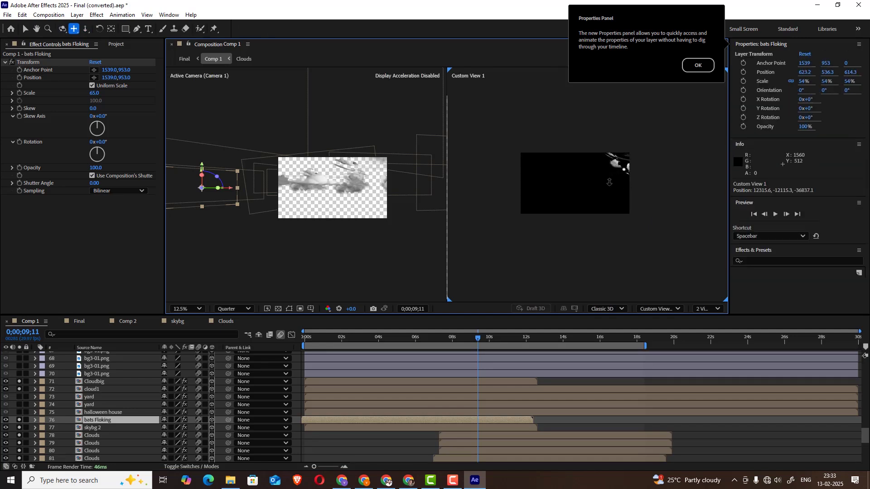
{"action": "left_click_drag", "start_coordinate": [609, 182], "coordinate": [511, 205]}
{"action": "left_click_drag", "start_coordinate": [621, 192], "coordinate": [578, 176]}
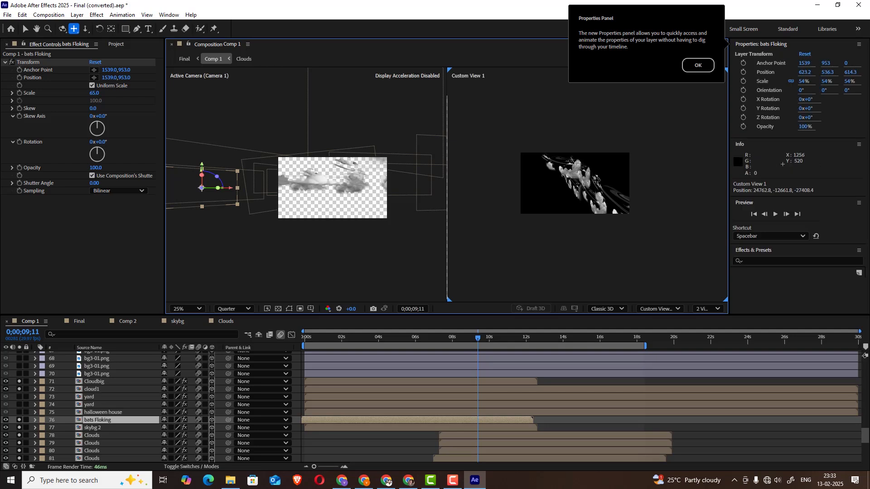
{"action": "key", "text": "period"}
{"action": "left_click_drag", "start_coordinate": [476, 342], "coordinate": [457, 346]}
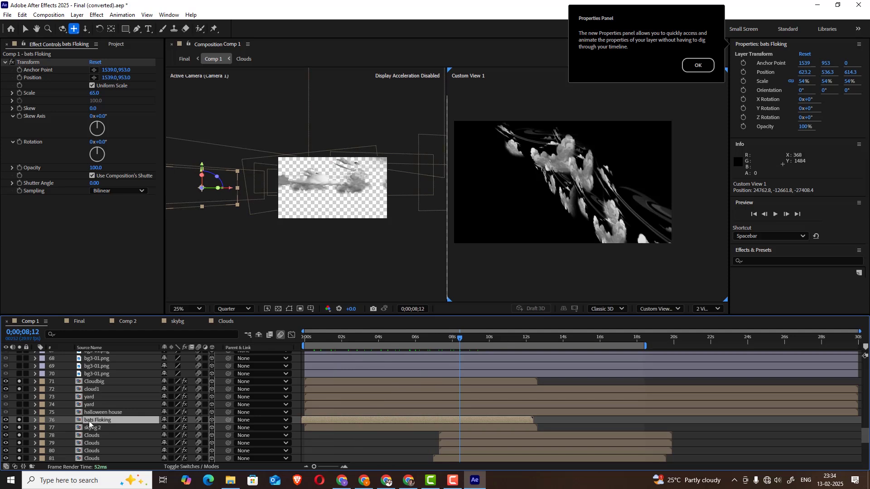
Solo halloween house alongside bats Floking and scrub back to 0;00;01;11 to examine the bats around the house
{"action": "left_click", "coordinate": [19, 420]}
{"action": "left_click_drag", "start_coordinate": [458, 344], "coordinate": [335, 355]}
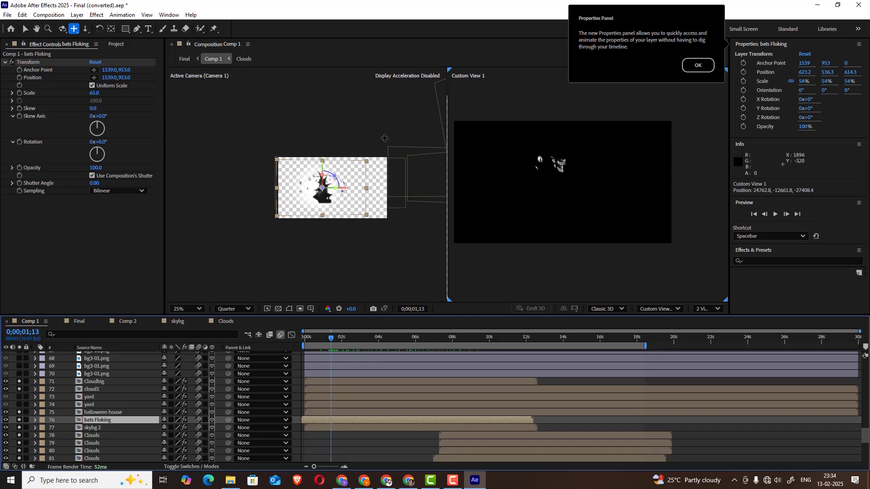
{"action": "scroll", "coordinate": [320, 183], "scroll_direction": "up", "scroll_amount": 1}
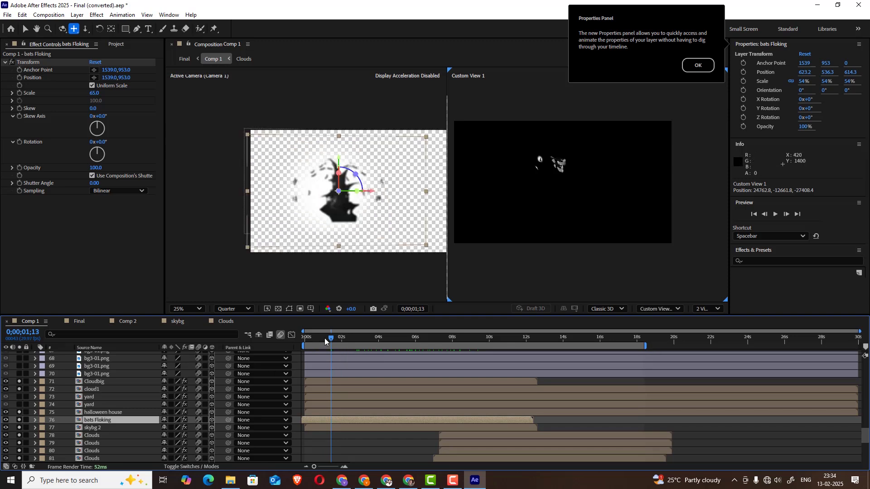
{"action": "mouse_move", "coordinate": [325, 340]}
{"action": "left_mouse_down"}
{"action": "mouse_move", "coordinate": [310, 337]}
{"action": "mouse_move", "coordinate": [341, 334]}
{"action": "mouse_move", "coordinate": [311, 336]}
{"action": "mouse_move", "coordinate": [348, 334]}
{"action": "mouse_move", "coordinate": [330, 335]}
{"action": "left_mouse_up"}
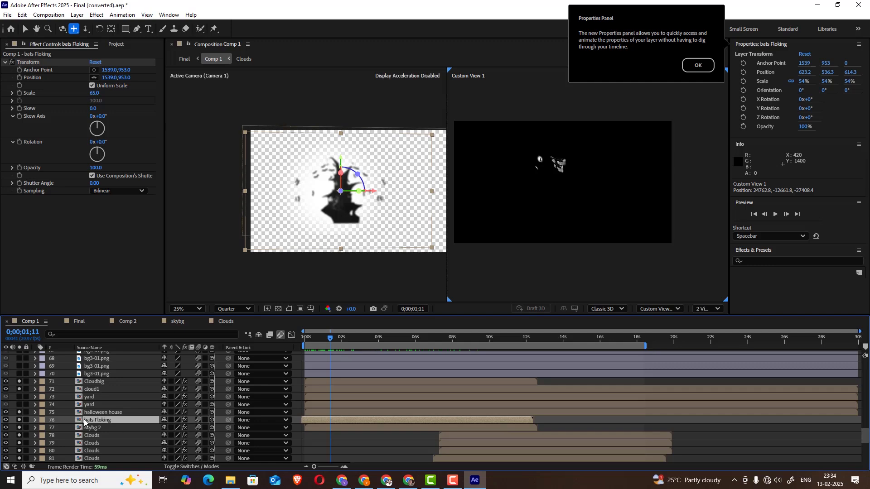
Open the bats Floking precomp, scrub back to 0:00:01:02, and open its Pre-comp 5 layer 3
{"action": "double_click", "coordinate": [100, 421]}
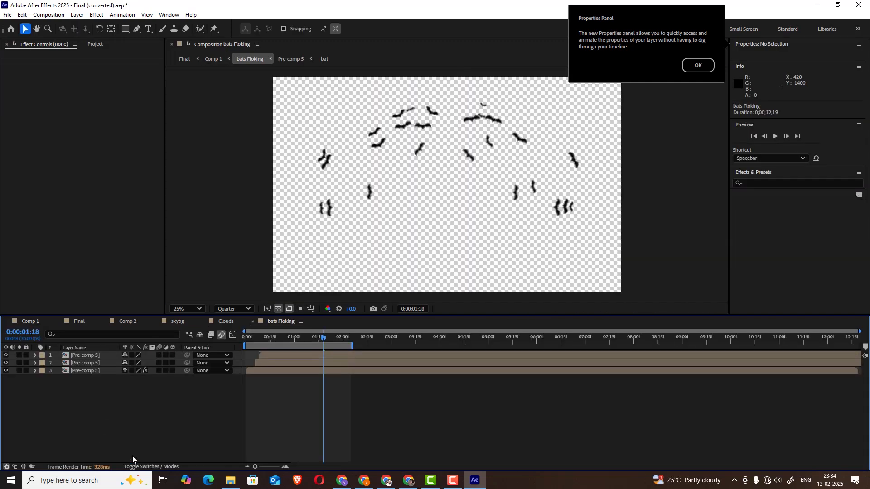
{"action": "left_click_drag", "start_coordinate": [319, 339], "coordinate": [297, 336]}
{"action": "left_click", "coordinate": [89, 371]}
{"action": "double_click", "coordinate": [88, 370]}
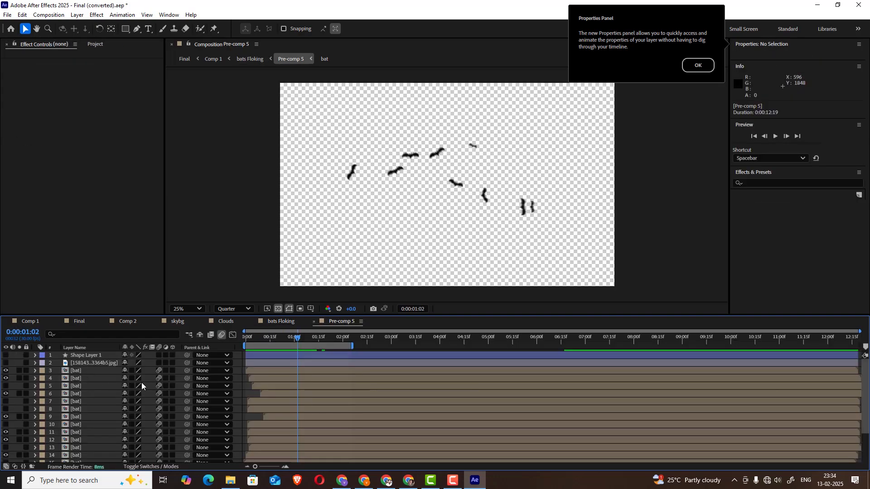
Scrub Pre-comp 5 to 0:00:00:25, open bat layer 20, and scrub it to 0:00:00:22 to examine the bat artwork
{"action": "scroll", "coordinate": [440, 164], "scroll_direction": "up", "scroll_amount": 2}
{"action": "scroll", "coordinate": [384, 175], "scroll_direction": "down", "scroll_amount": 2}
{"action": "mouse_move", "coordinate": [297, 340]}
{"action": "left_mouse_down"}
{"action": "mouse_move", "coordinate": [335, 339]}
{"action": "mouse_move", "coordinate": [286, 339]}
{"action": "left_mouse_up"}
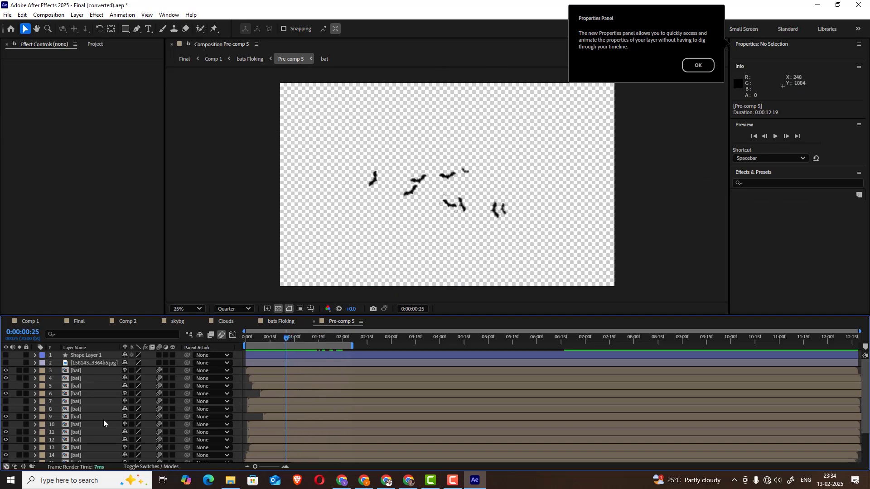
{"action": "scroll", "coordinate": [103, 415], "scroll_direction": "down", "scroll_amount": 3}
{"action": "double_click", "coordinate": [77, 459]}
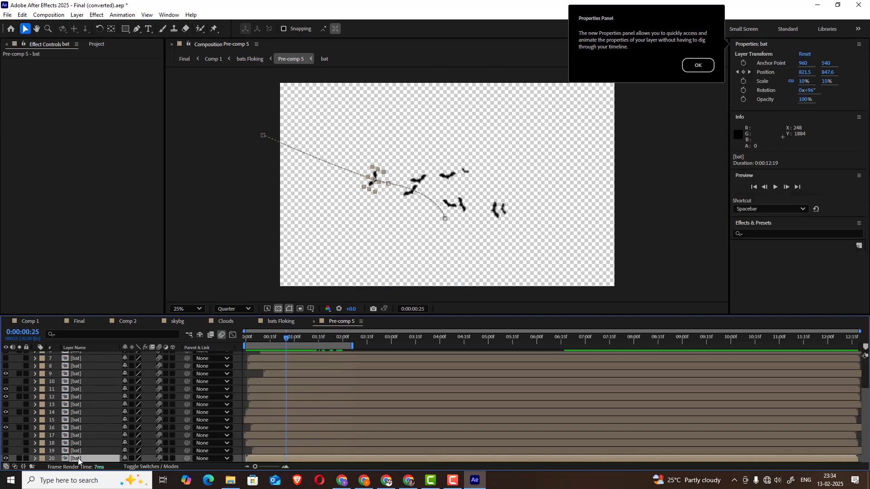
{"action": "mouse_move", "coordinate": [292, 338]}
{"action": "left_mouse_down"}
{"action": "mouse_move", "coordinate": [236, 346]}
{"action": "mouse_move", "coordinate": [281, 341]}
{"action": "left_mouse_up"}
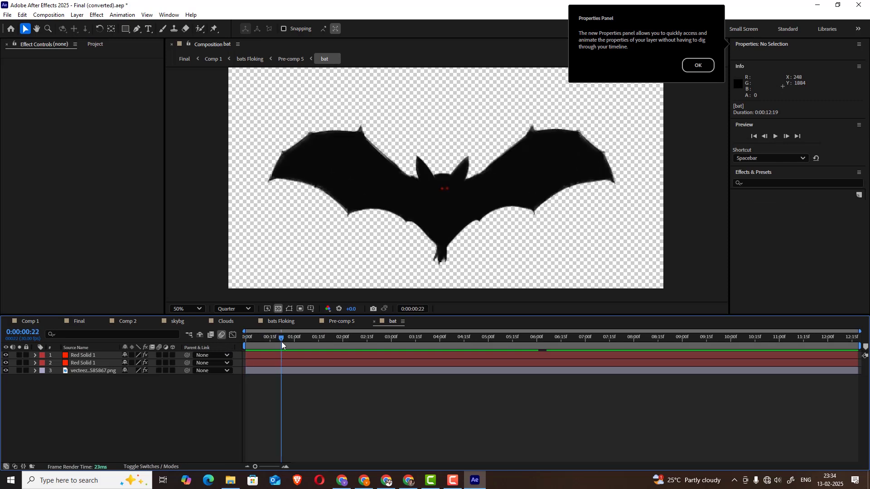
Select the bat image layer and switch its Fill effect off and back on to examine its effect stack
{"action": "left_click", "coordinate": [98, 371]}
{"action": "left_click", "coordinate": [35, 370]}
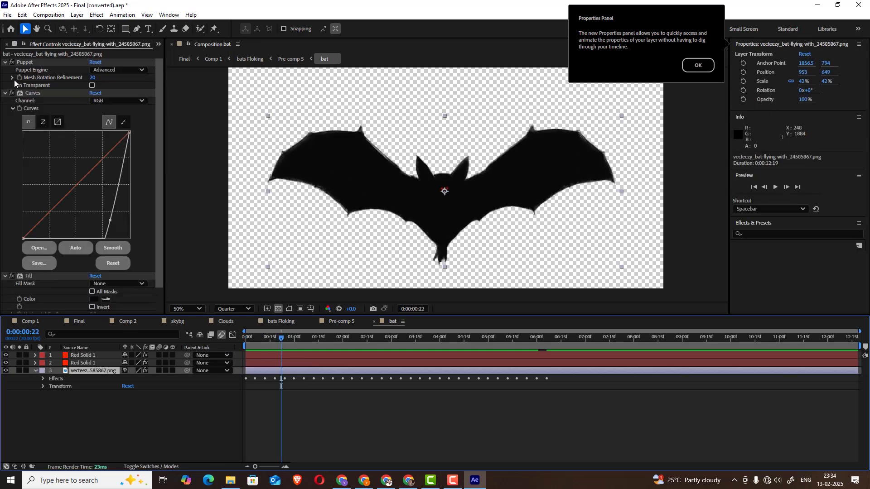
{"action": "left_click", "coordinate": [29, 62]}
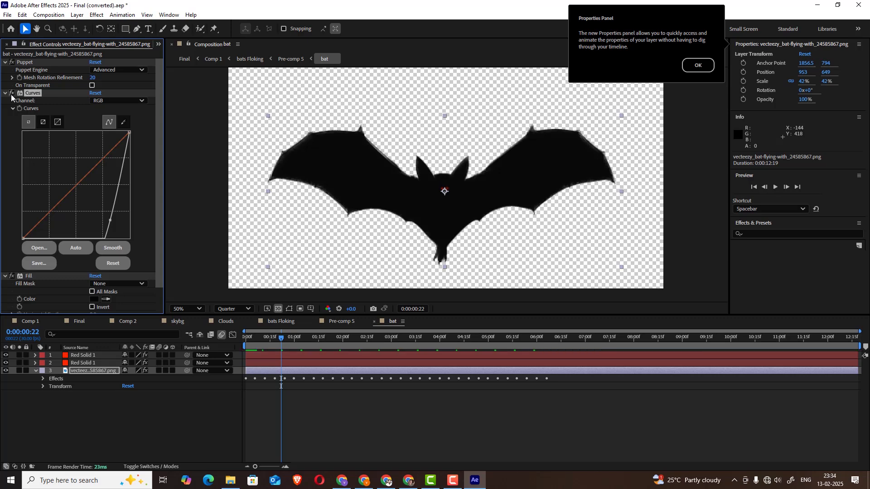
{"action": "left_click", "coordinate": [12, 276]}
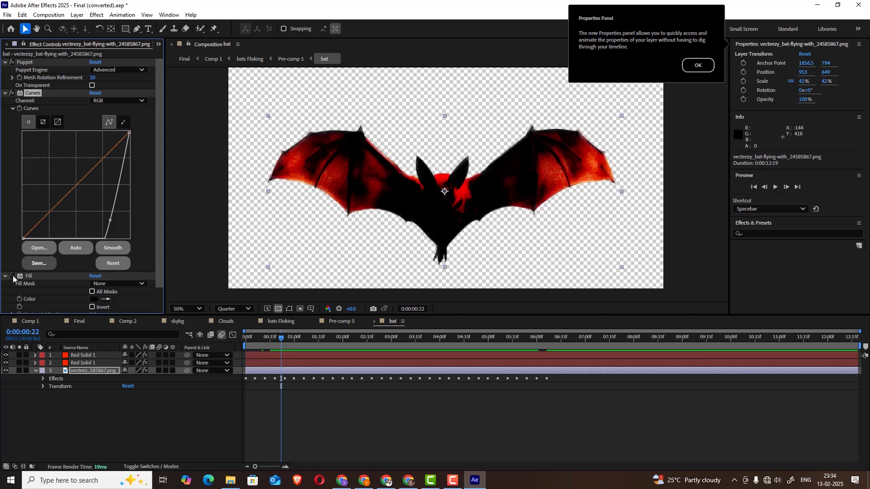
{"action": "left_click", "coordinate": [12, 276]}
{"action": "scroll", "coordinate": [13, 277], "scroll_direction": "down", "scroll_amount": 1}
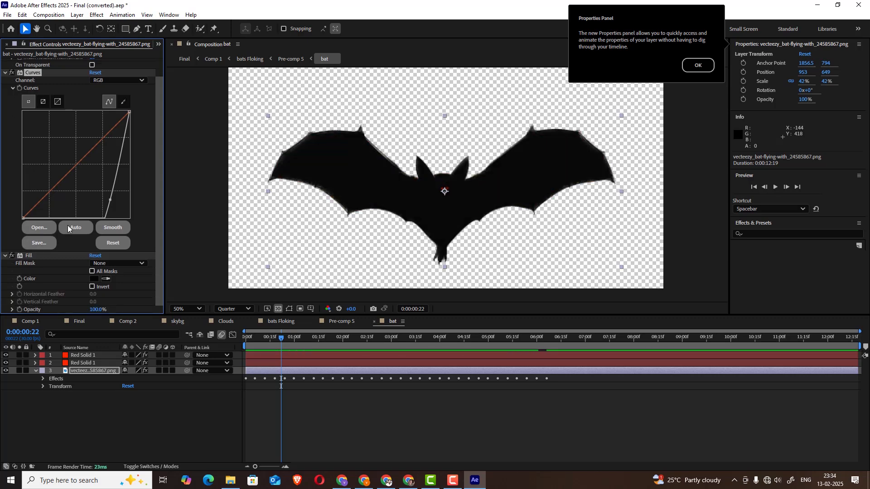
Expand the bat image layer's Puppet effect in the timeline and scrub back toward the start to examine the wing animation
{"action": "left_click", "coordinate": [43, 379]}
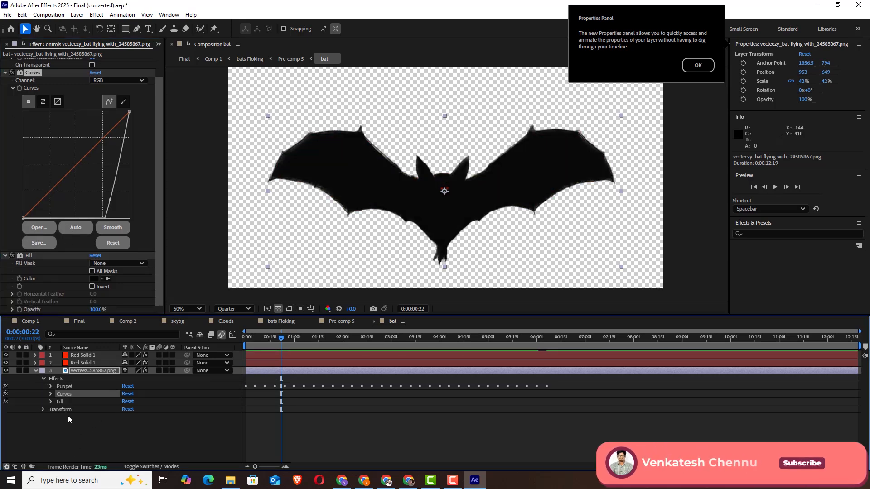
{"action": "left_click", "coordinate": [50, 386]}
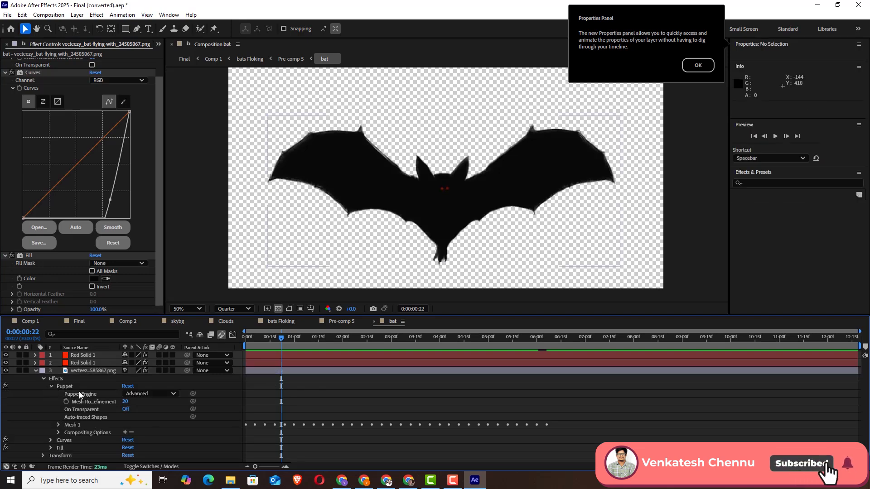
{"action": "left_click", "coordinate": [78, 393]}
{"action": "left_click_drag", "start_coordinate": [284, 340], "coordinate": [247, 359]}
Return to Pre-comp 5, preview the flock, and scrub to 0:00:00:20 for a closer look at the bats
{"action": "left_click", "coordinate": [349, 321]}
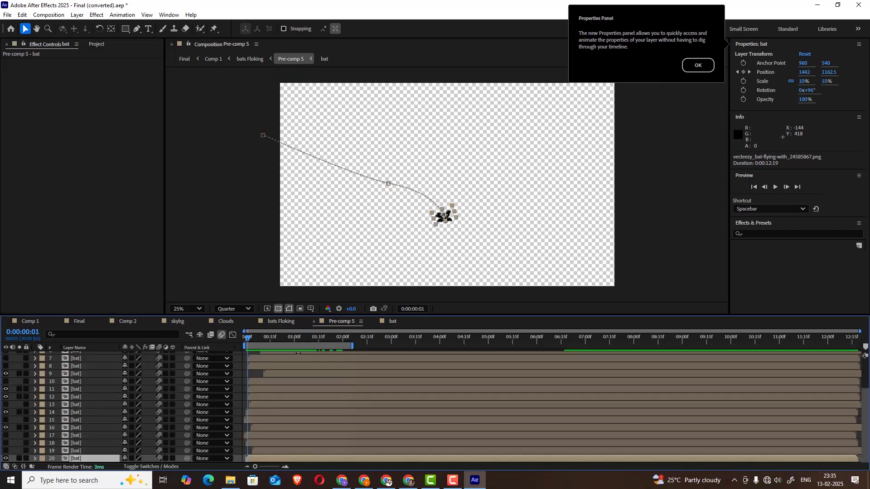
{"action": "key", "text": "space"}
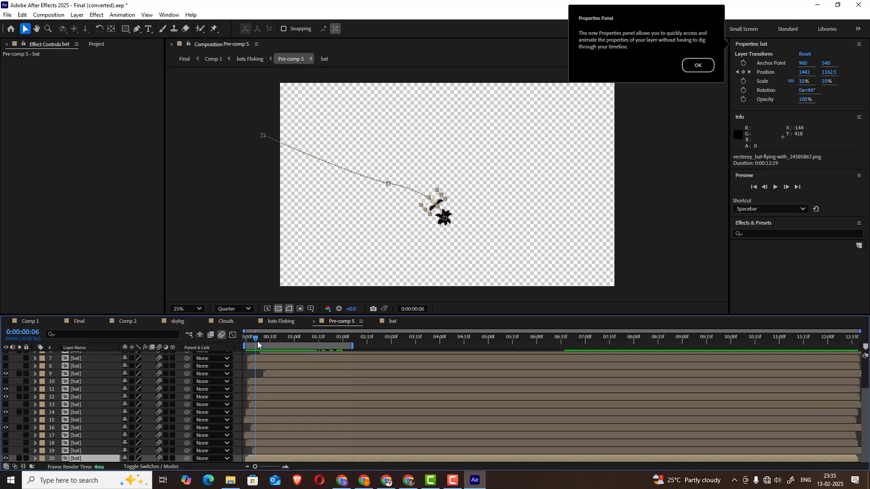
{"action": "left_click_drag", "start_coordinate": [306, 339], "coordinate": [278, 342]}
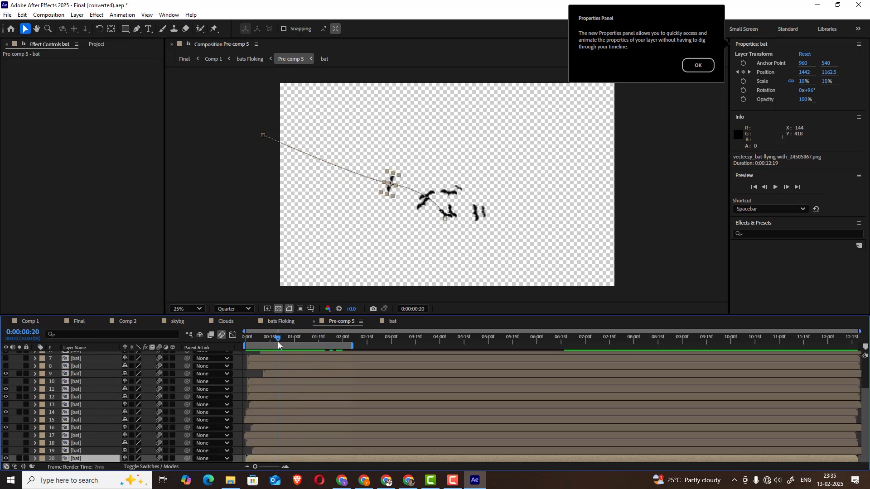
{"action": "scroll", "coordinate": [455, 216], "scroll_direction": "up", "scroll_amount": 2}
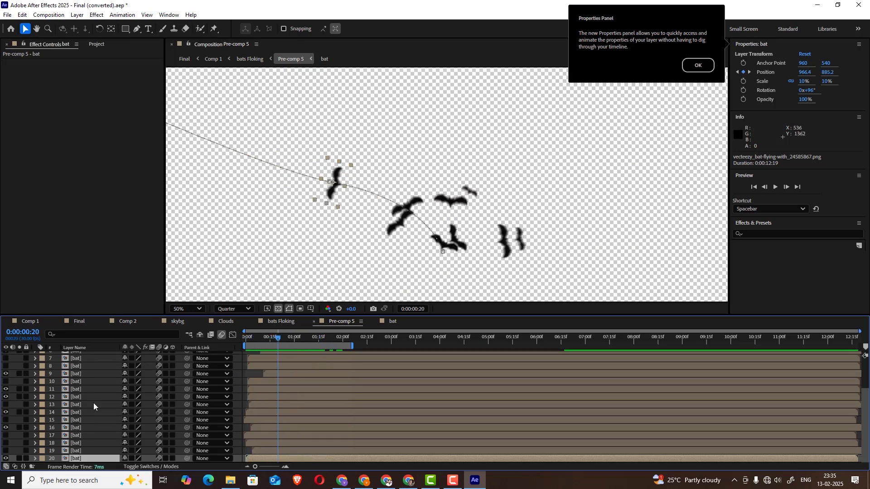
Expand bat layer 20's Transform properties and scrub to 0:00:00:17 to examine its Position keyframes
{"action": "left_click", "coordinate": [34, 459]}
{"action": "left_click", "coordinate": [43, 459]}
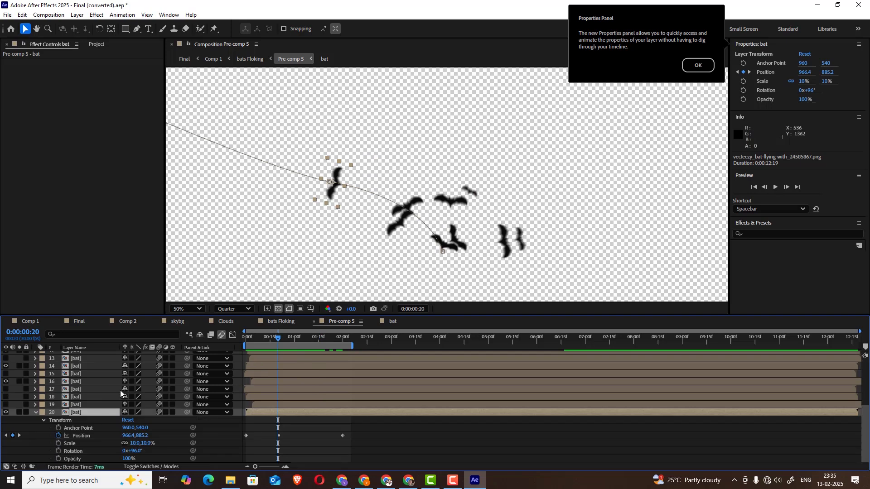
{"action": "mouse_move", "coordinate": [274, 346]}
{"action": "left_mouse_down"}
{"action": "mouse_move", "coordinate": [248, 341]}
{"action": "mouse_move", "coordinate": [321, 341]}
{"action": "mouse_move", "coordinate": [273, 342]}
{"action": "left_mouse_up"}
{"action": "scroll", "coordinate": [343, 220], "scroll_direction": "down", "scroll_amount": 2}
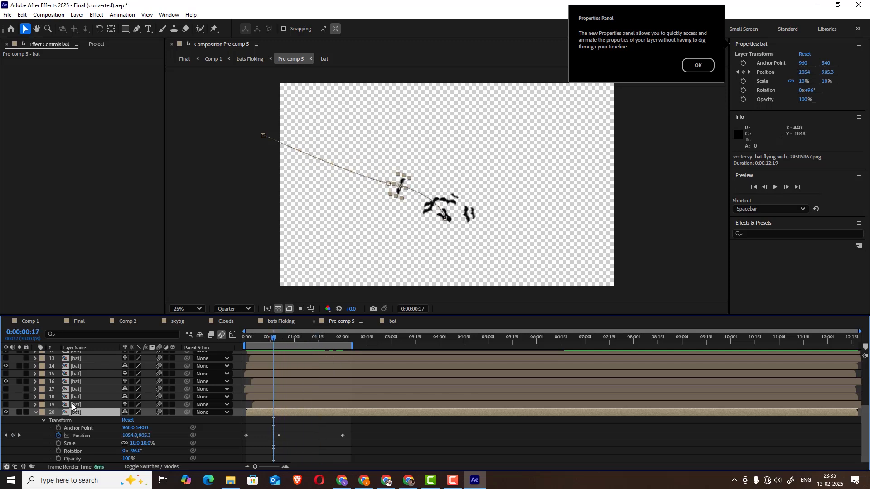
Select bat layers 16, 14, 12, 11, 9, 6, 4 and 3 in turn to examine their motion paths, and scrub to 0:00:01:18
{"action": "left_click", "coordinate": [75, 381]}
{"action": "scroll", "coordinate": [76, 390], "scroll_direction": "up", "scroll_amount": 3}
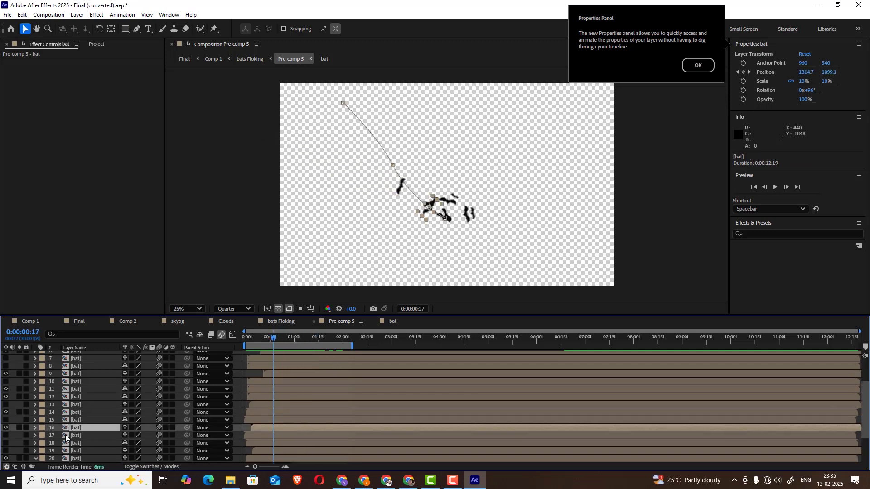
{"action": "left_click", "coordinate": [394, 167]}
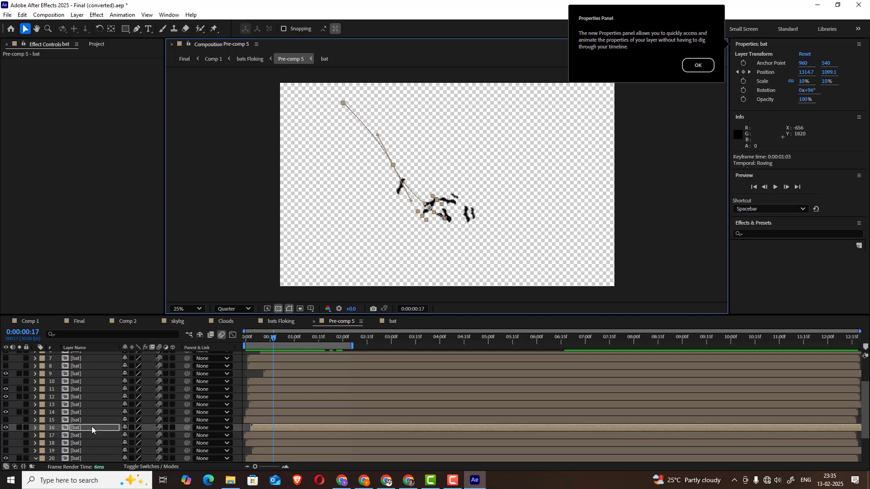
{"action": "left_click", "coordinate": [77, 412]}
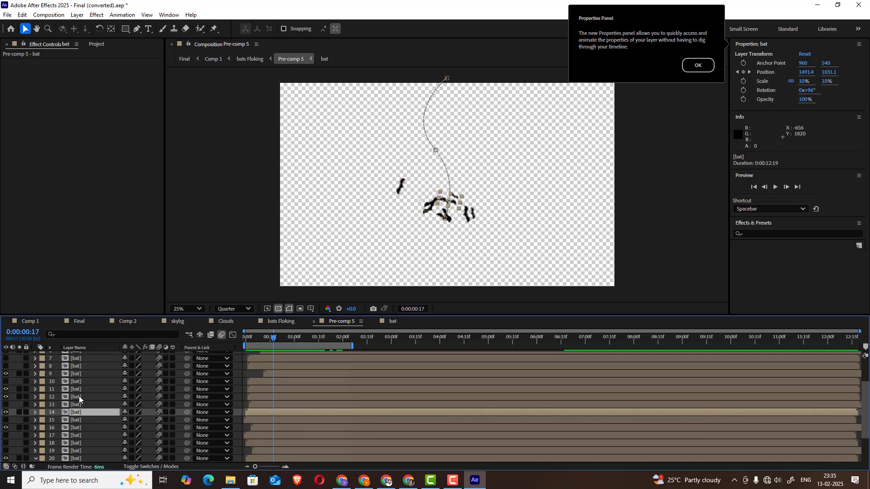
{"action": "left_click", "coordinate": [79, 398]}
{"action": "left_click", "coordinate": [80, 389]}
{"action": "left_click", "coordinate": [82, 376]}
{"action": "scroll", "coordinate": [80, 387], "scroll_direction": "up", "scroll_amount": 3}
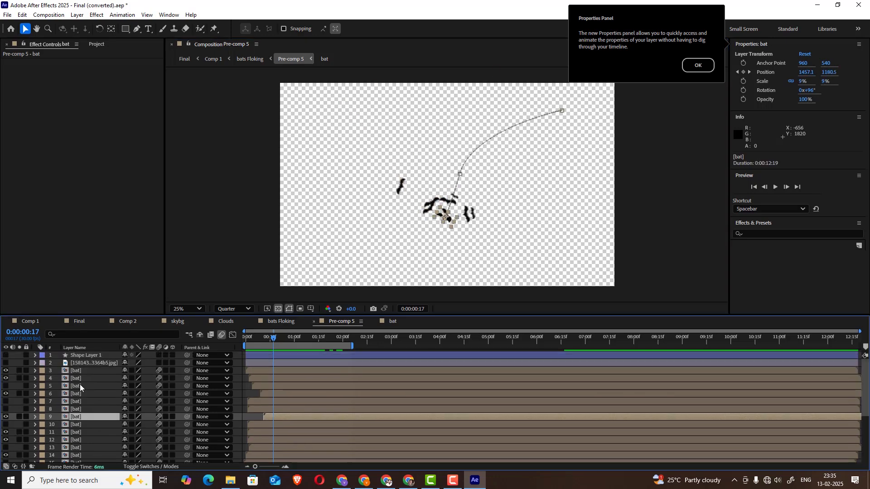
{"action": "left_click", "coordinate": [78, 394]}
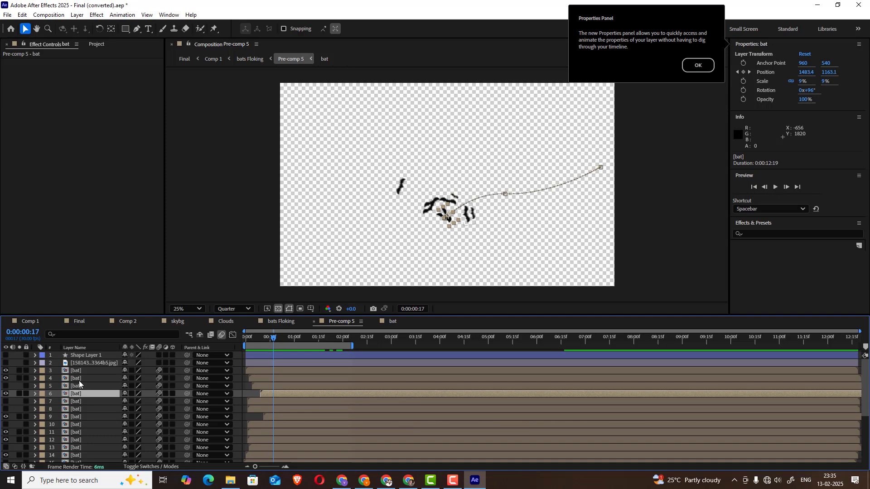
{"action": "left_click", "coordinate": [80, 381]}
{"action": "left_click", "coordinate": [79, 372]}
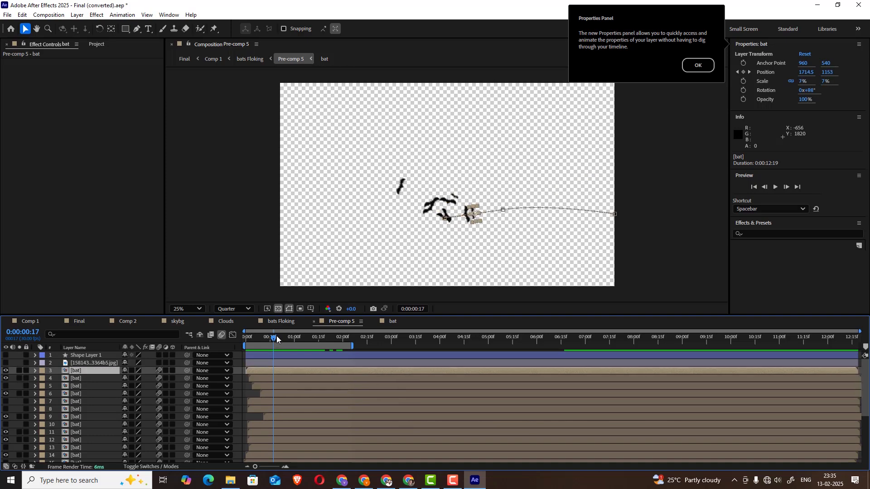
{"action": "left_click_drag", "start_coordinate": [277, 340], "coordinate": [323, 338]}
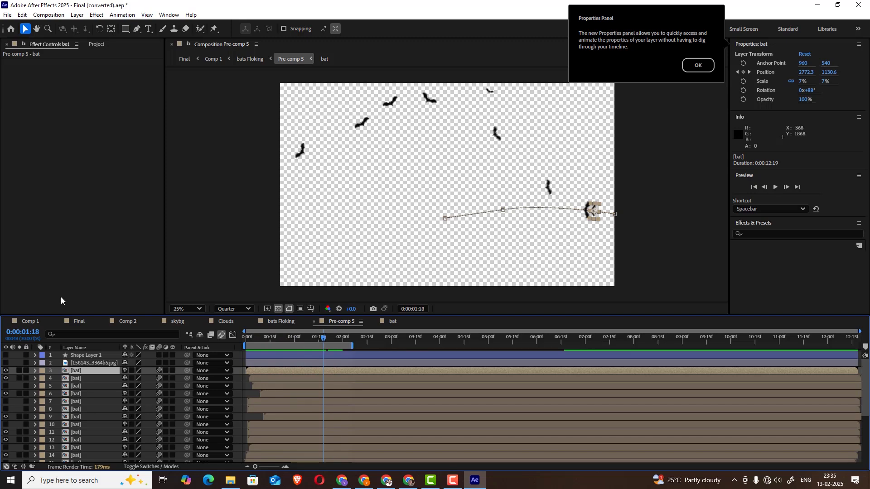
Return to Comp 1, scrub to 0;00;00;21, and turn the bats Floking solo off and back on to compare
{"action": "left_click", "coordinate": [32, 322]}
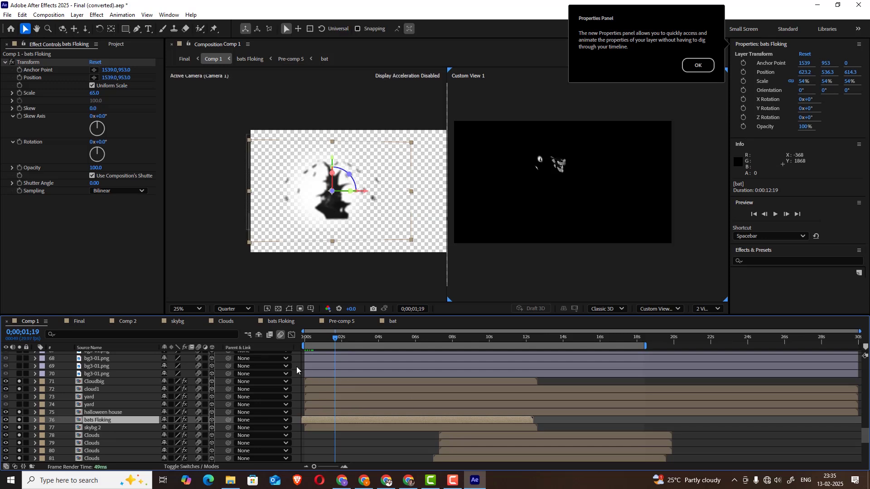
{"action": "mouse_move", "coordinate": [325, 342]}
{"action": "left_mouse_down"}
{"action": "mouse_move", "coordinate": [307, 345]}
{"action": "mouse_move", "coordinate": [347, 343]}
{"action": "mouse_move", "coordinate": [318, 343]}
{"action": "left_mouse_up"}
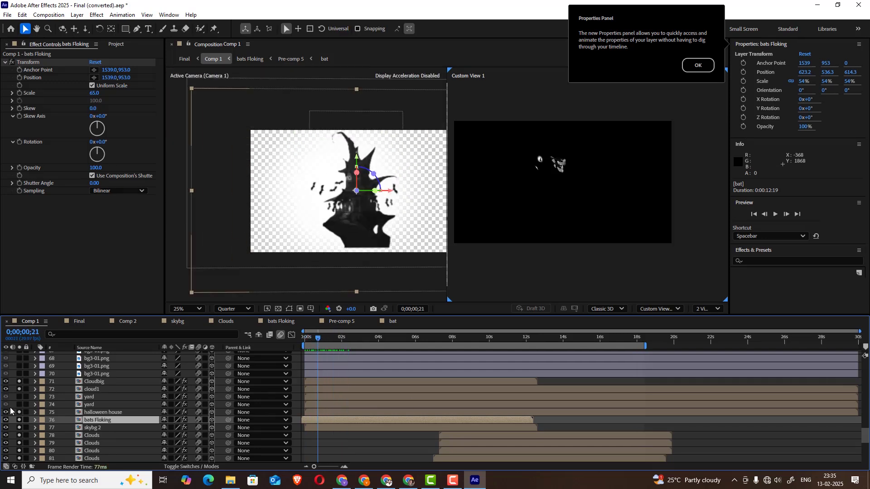
{"action": "left_click", "coordinate": [20, 420]}
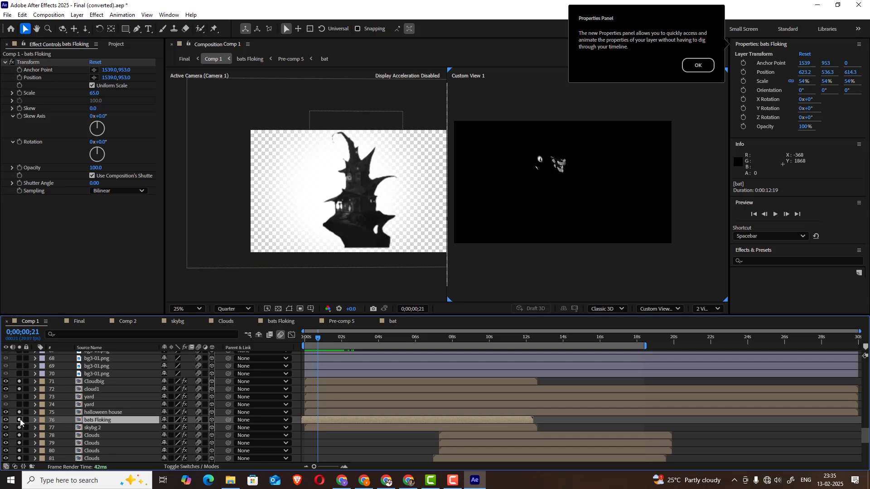
{"action": "left_click", "coordinate": [20, 420]}
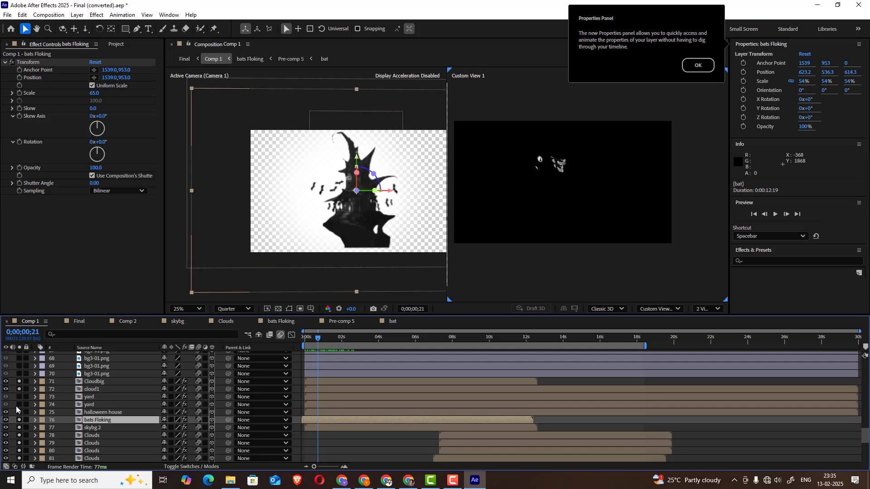
Solo the yard layers, scrub Comp 1 back to 0;00;00;00, and select bg3-01.png layer 70
{"action": "left_click", "coordinate": [20, 406]}
{"action": "left_click_drag", "start_coordinate": [322, 343], "coordinate": [296, 338]}
{"action": "scroll", "coordinate": [102, 402], "scroll_direction": "up", "scroll_amount": 2}
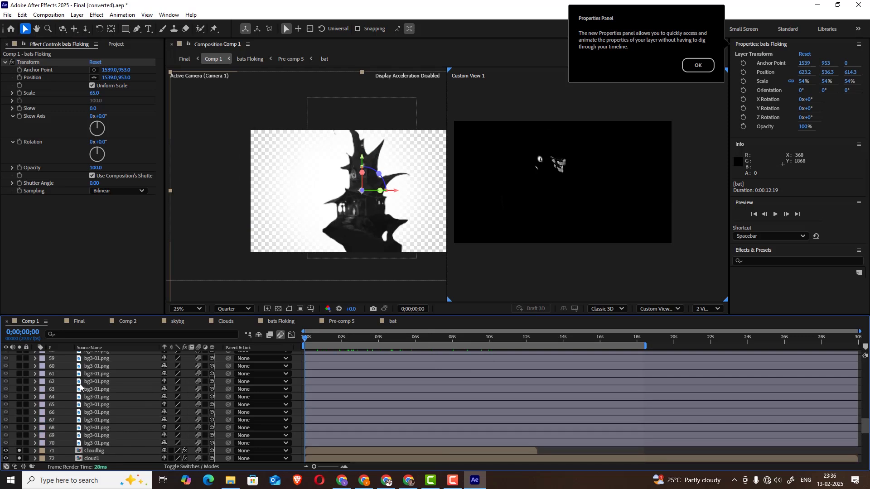
{"action": "scroll", "coordinate": [102, 402], "scroll_direction": "down", "scroll_amount": 1}
{"action": "left_click", "coordinate": [58, 397]}
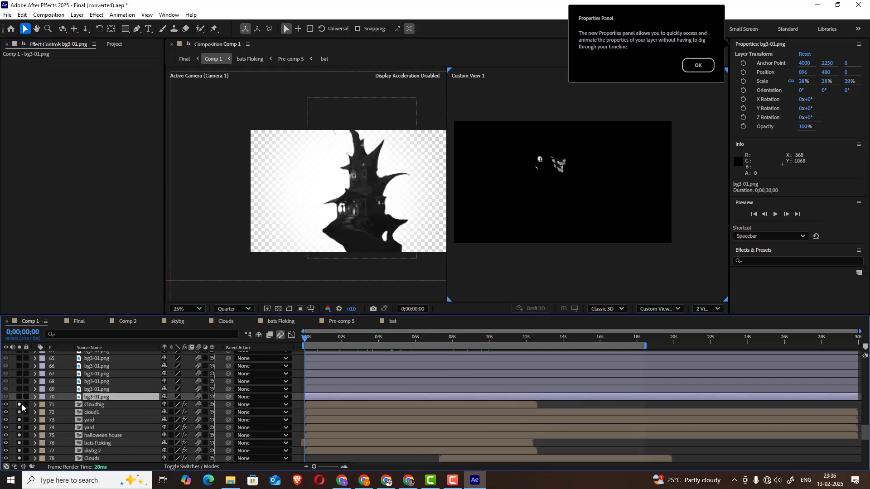
Turn off solo on all layers from Cloudbig down through the Clouds layers, and scrub the full scene to 0;00;01;10
{"action": "left_click_drag", "start_coordinate": [22, 404], "coordinate": [21, 416]}
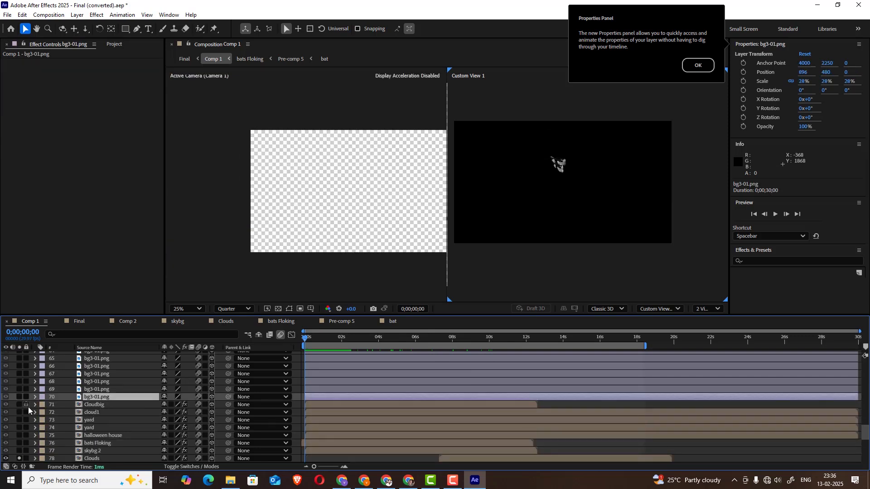
{"action": "scroll", "coordinate": [28, 407], "scroll_direction": "down", "scroll_amount": 3}
{"action": "left_click_drag", "start_coordinate": [15, 448], "coordinate": [16, 451]}
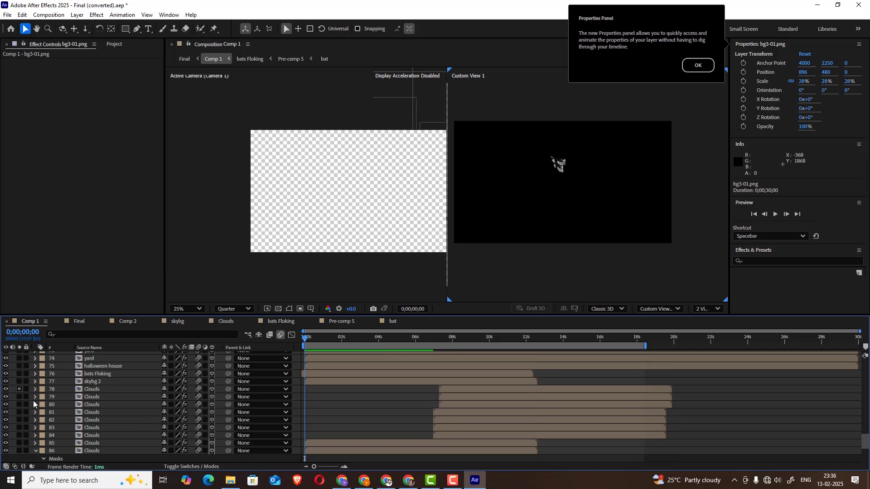
{"action": "scroll", "coordinate": [32, 401], "scroll_direction": "down", "scroll_amount": 4}
{"action": "scroll", "coordinate": [30, 412], "scroll_direction": "up", "scroll_amount": 4}
{"action": "scroll", "coordinate": [29, 413], "scroll_direction": "up", "scroll_amount": 5}
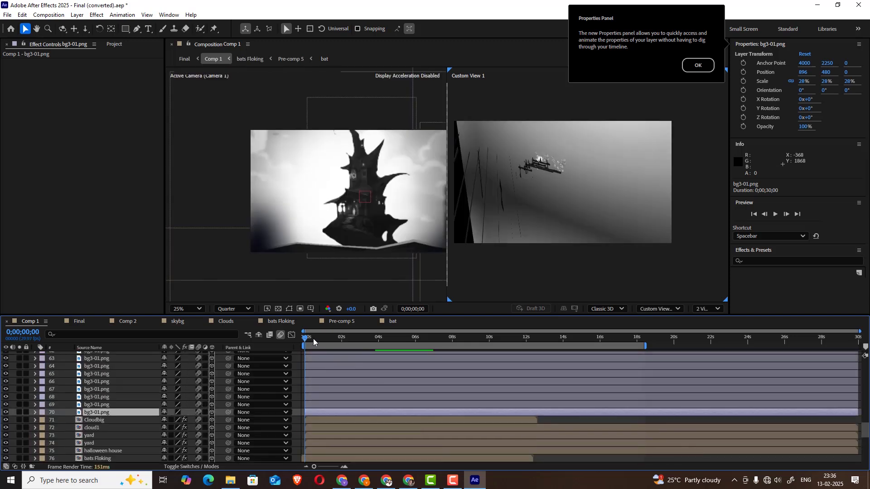
{"action": "left_click_drag", "start_coordinate": [314, 338], "coordinate": [331, 339]}
Solo bg3-01.png layer 70, inspect its ground artwork in the layer viewer, and return to Comp 1 with the solo off
{"action": "left_click", "coordinate": [19, 413]}
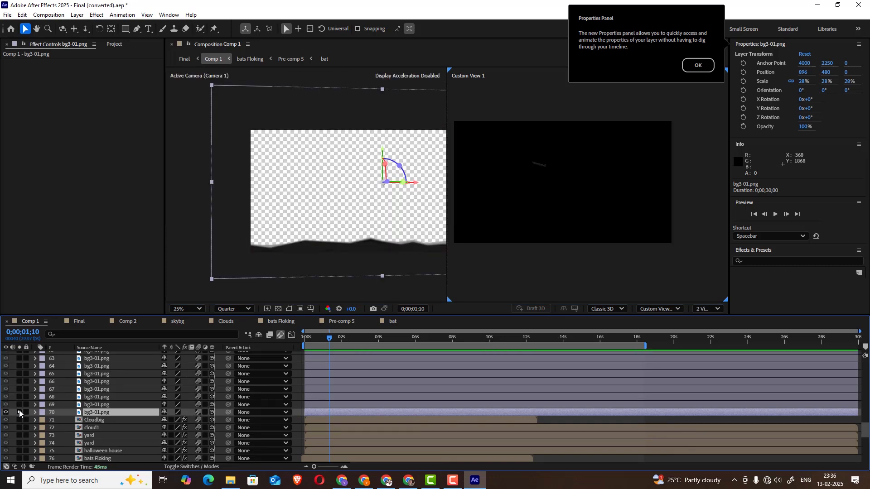
{"action": "double_click", "coordinate": [107, 413]}
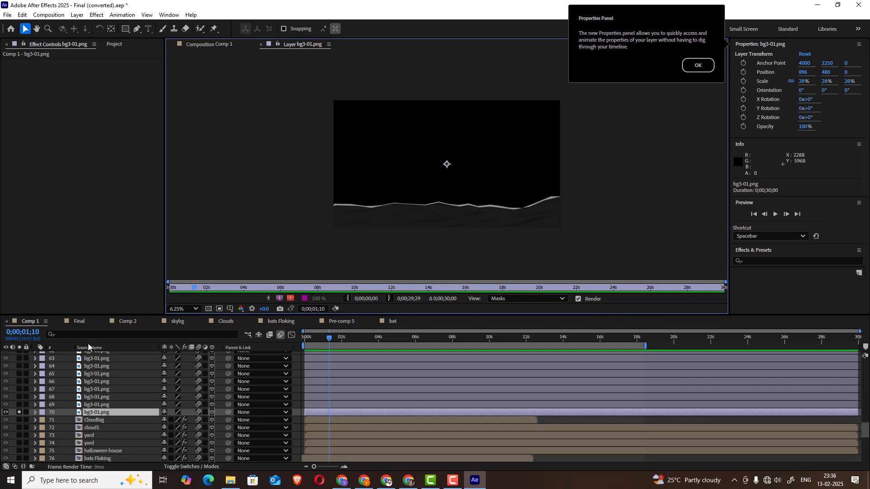
{"action": "left_click", "coordinate": [209, 44]}
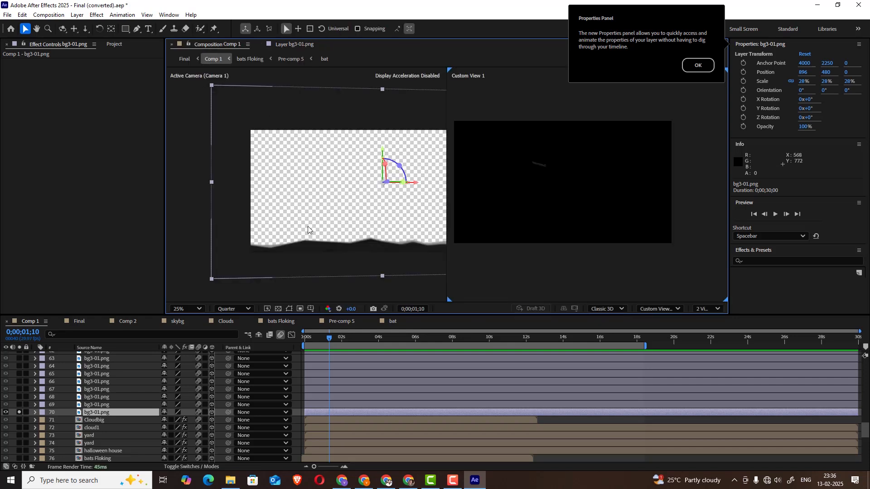
{"action": "left_click", "coordinate": [18, 412]}
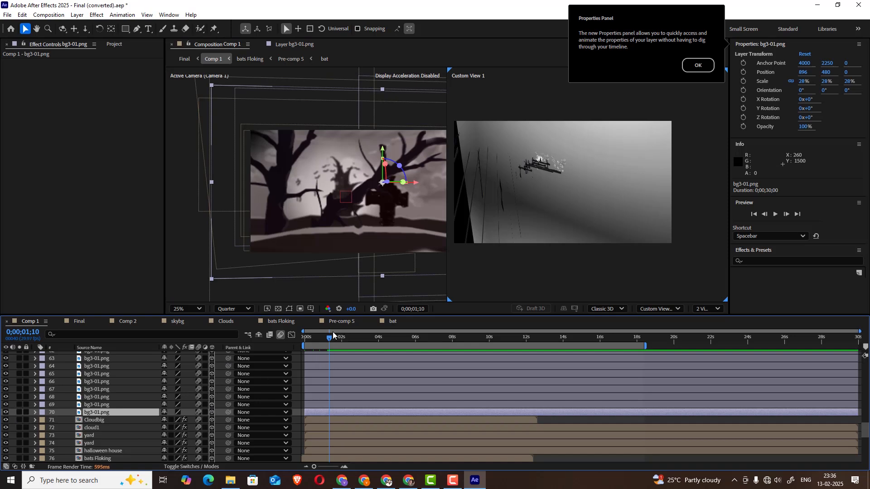
Select bg3-01.png layer 69 and scrub from the start of Comp 1 to 0;00;12;05 to examine the ground layers
{"action": "left_click", "coordinate": [304, 344]}
{"action": "left_click", "coordinate": [312, 341]}
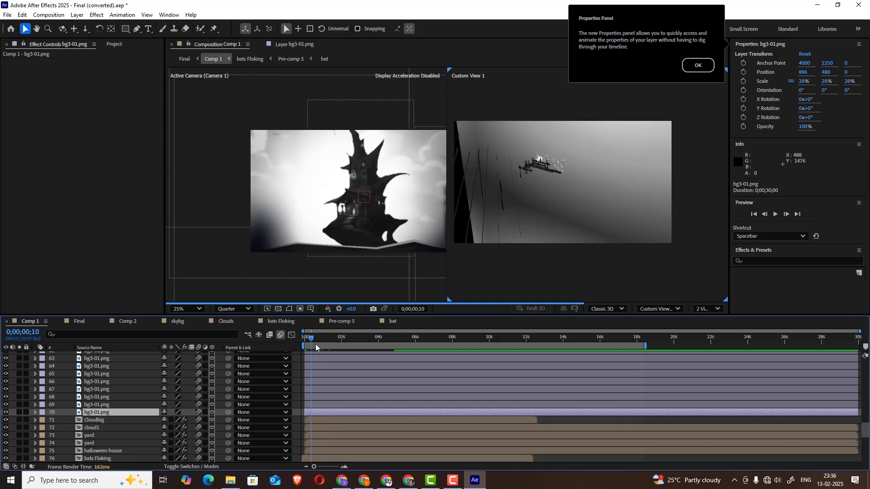
{"action": "key", "text": "ctrl+Up"}
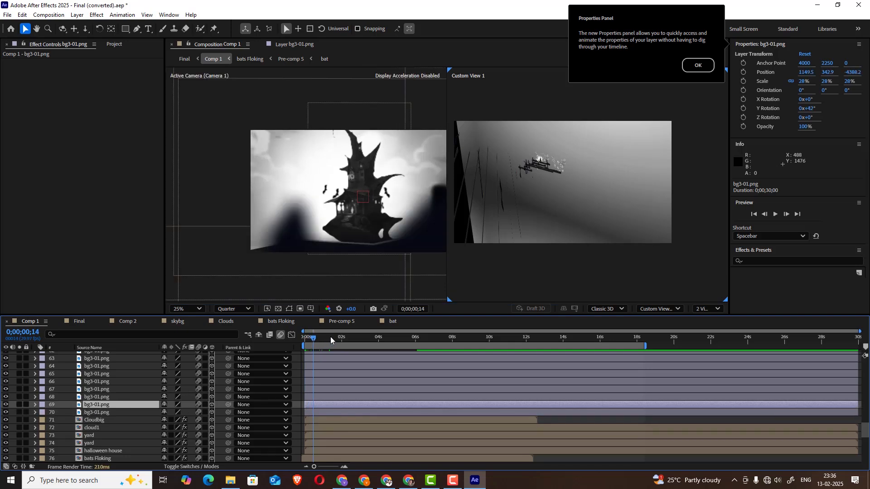
{"action": "left_click_drag", "start_coordinate": [331, 340], "coordinate": [531, 347]}
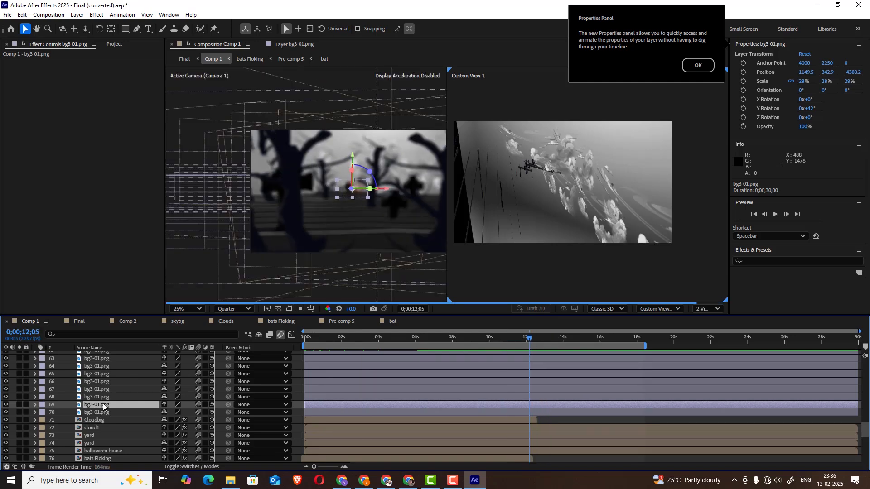
Solo the bg3-01.png layers from 68 up to 64 and examine their depth placement in both views
{"action": "left_click", "coordinate": [14, 398]}
{"action": "left_click", "coordinate": [19, 397]}
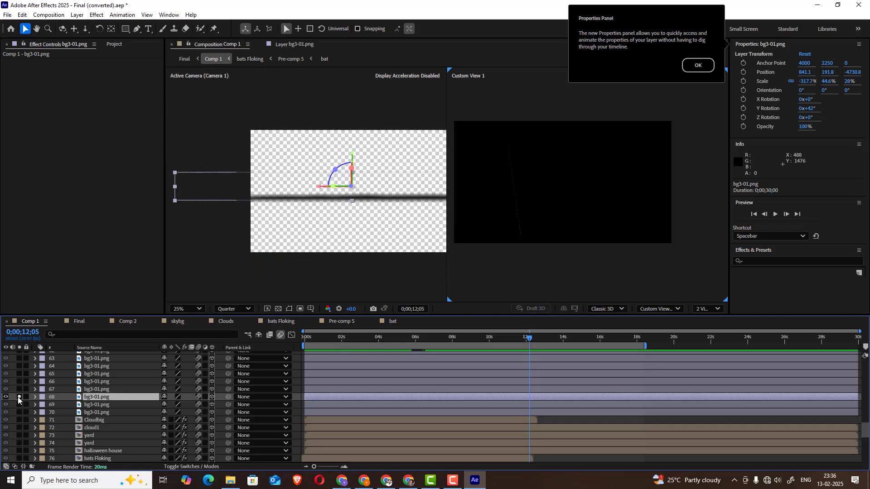
{"action": "left_click", "coordinate": [19, 389]}
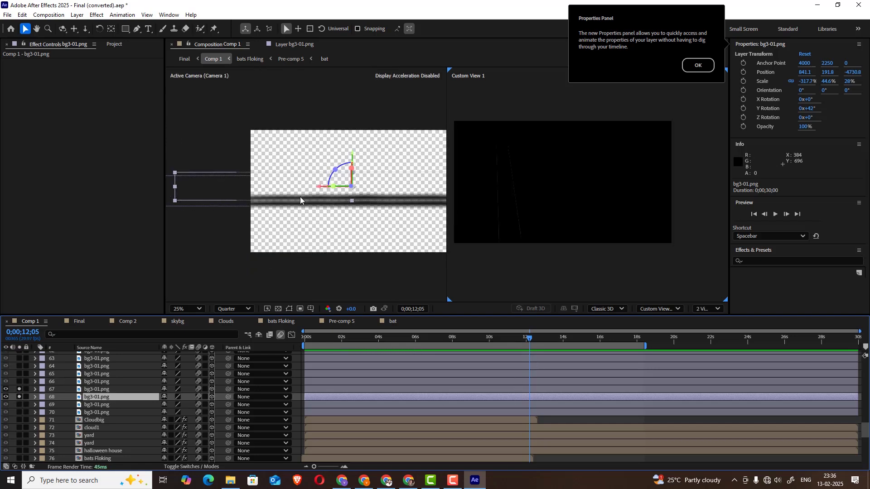
{"action": "scroll", "coordinate": [299, 196], "scroll_direction": "down", "scroll_amount": 2}
{"action": "left_click_drag", "start_coordinate": [553, 166], "coordinate": [552, 176]}
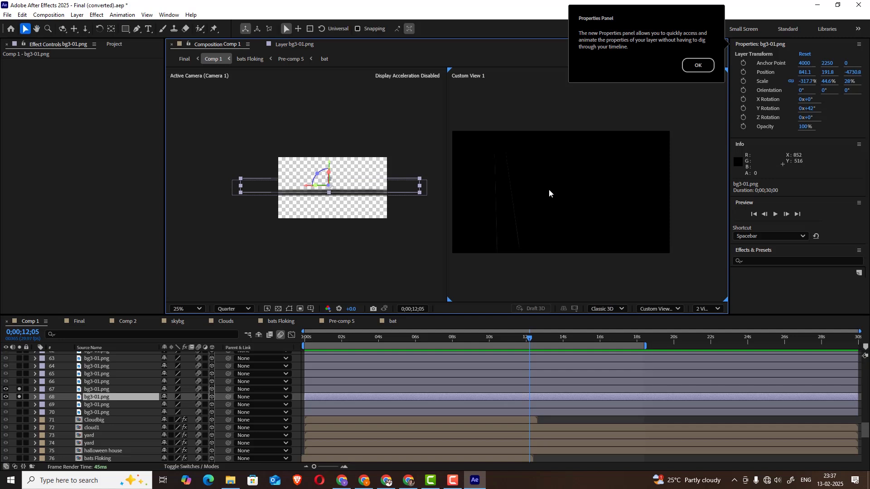
{"action": "scroll", "coordinate": [549, 190], "scroll_direction": "down", "scroll_amount": 1}
{"action": "scroll", "coordinate": [549, 190], "scroll_direction": "up", "scroll_amount": 1}
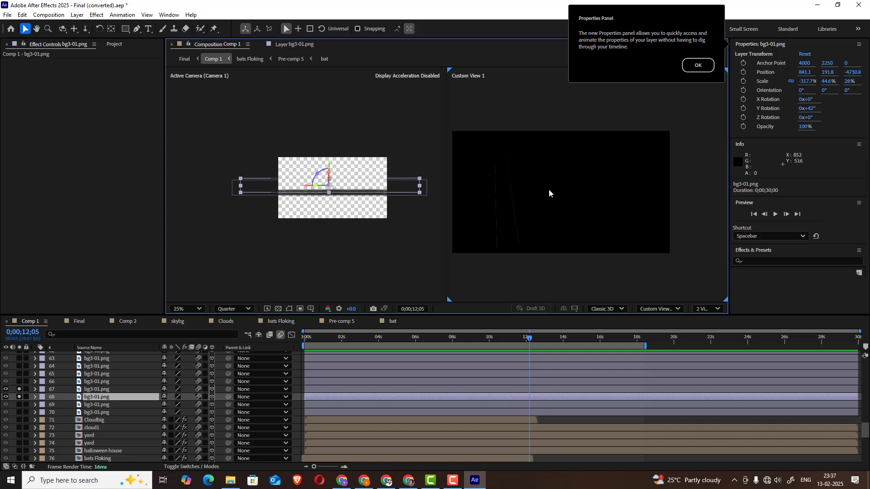
{"action": "left_click", "coordinate": [20, 381]}
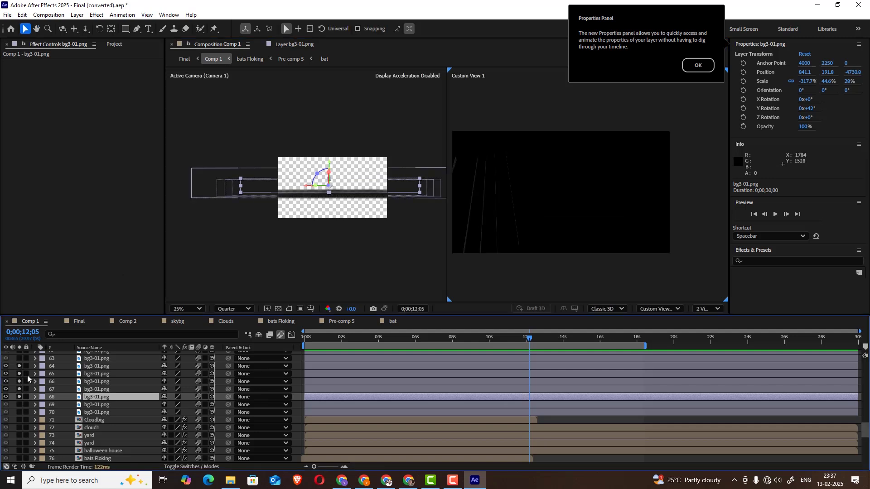
Turn off solo on bg3-01.png layers 64 through 68 and scrub Comp 1 back to 0;00;01;17
{"action": "left_click", "coordinate": [19, 366]}
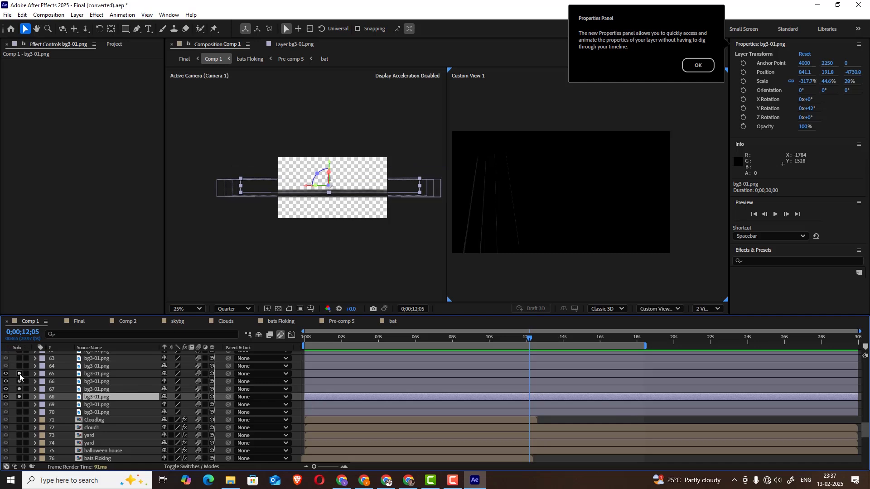
{"action": "left_click_drag", "start_coordinate": [19, 381], "coordinate": [19, 389]}
{"action": "left_click", "coordinate": [19, 396]}
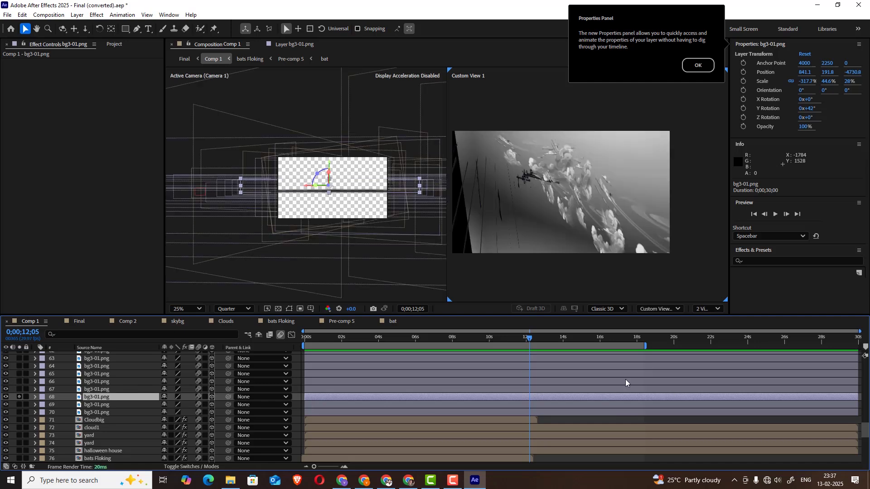
{"action": "left_click_drag", "start_coordinate": [538, 344], "coordinate": [335, 343]}
Solo tree-01.png layers 39 and 38, scrub to 0;00;02;25 and back to 0;00;01;19, and turn their solos off
{"action": "scroll", "coordinate": [122, 374], "scroll_direction": "up", "scroll_amount": 10}
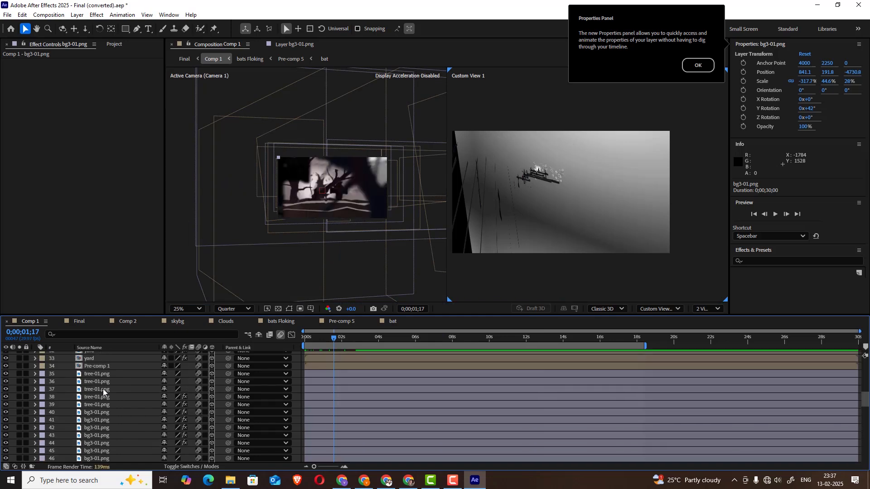
{"action": "left_click", "coordinate": [103, 404]}
{"action": "left_click", "coordinate": [19, 404]}
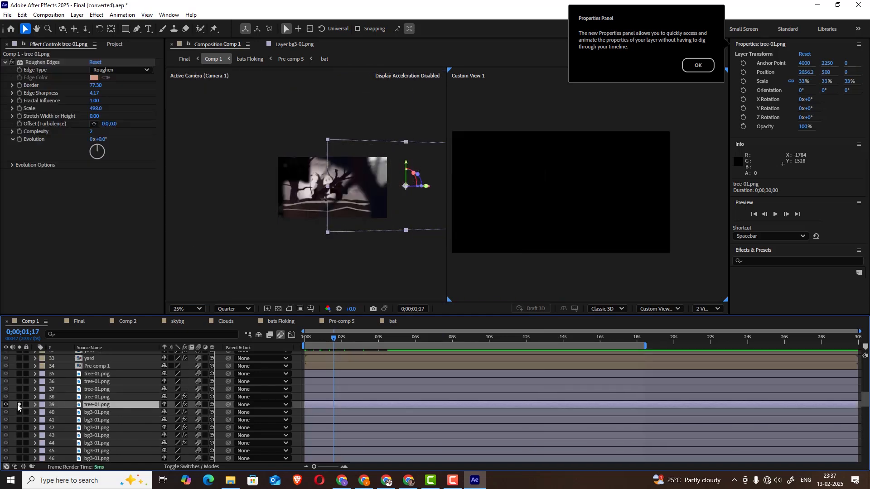
{"action": "left_click_drag", "start_coordinate": [323, 338], "coordinate": [358, 339]}
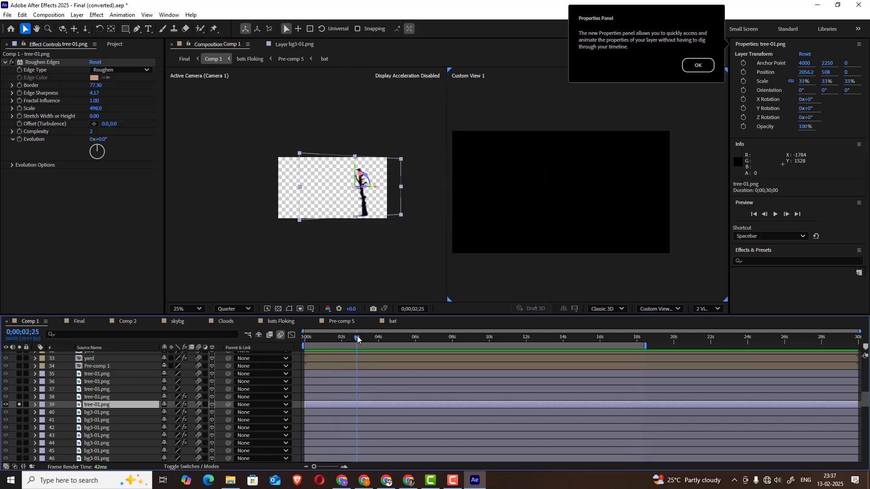
{"action": "left_click", "coordinate": [20, 397]}
{"action": "left_click_drag", "start_coordinate": [358, 338], "coordinate": [336, 357]}
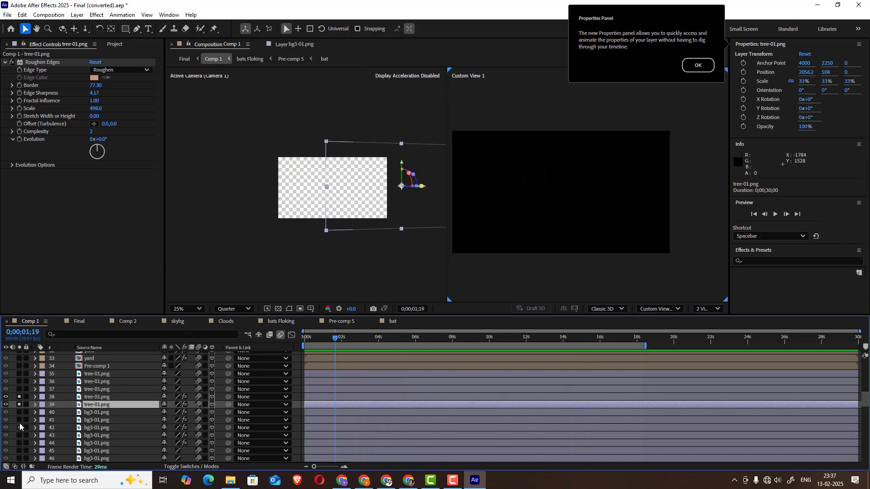
{"action": "left_click_drag", "start_coordinate": [19, 405], "coordinate": [19, 397]}
Select tree-01.png layers 36, 35, 37 and 38 in turn to examine where each tree sits in the scene
{"action": "left_click", "coordinate": [97, 381]}
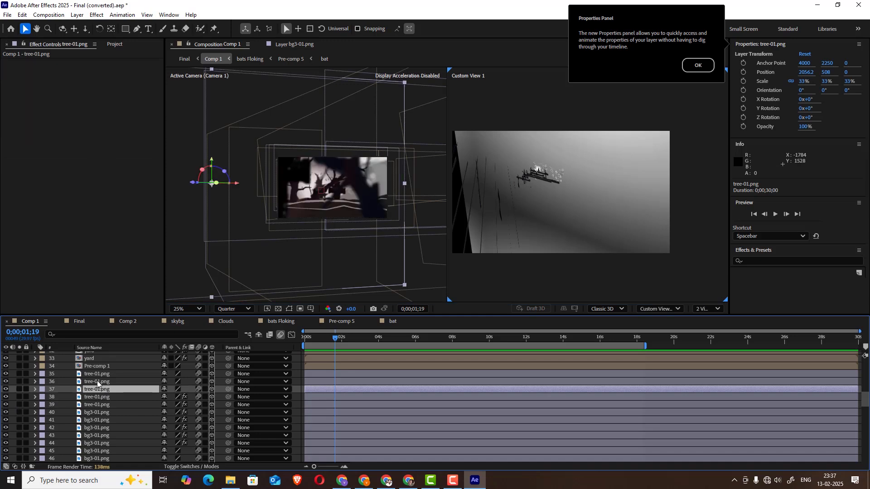
{"action": "left_click", "coordinate": [96, 374]}
{"action": "left_click", "coordinate": [99, 390]}
{"action": "left_click", "coordinate": [98, 397]}
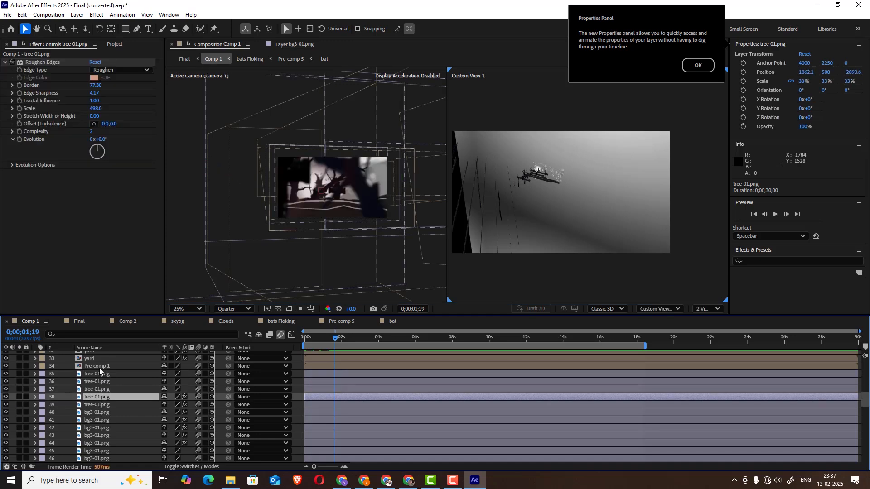
Solo Pre-comp 1 layer 34, inspect its tree artwork over the transparency grid at 0;00;02;04, and return to Comp 1 with the solo off
{"action": "left_click", "coordinate": [99, 367]}
{"action": "scroll", "coordinate": [353, 381], "scroll_direction": "up", "scroll_amount": 1}
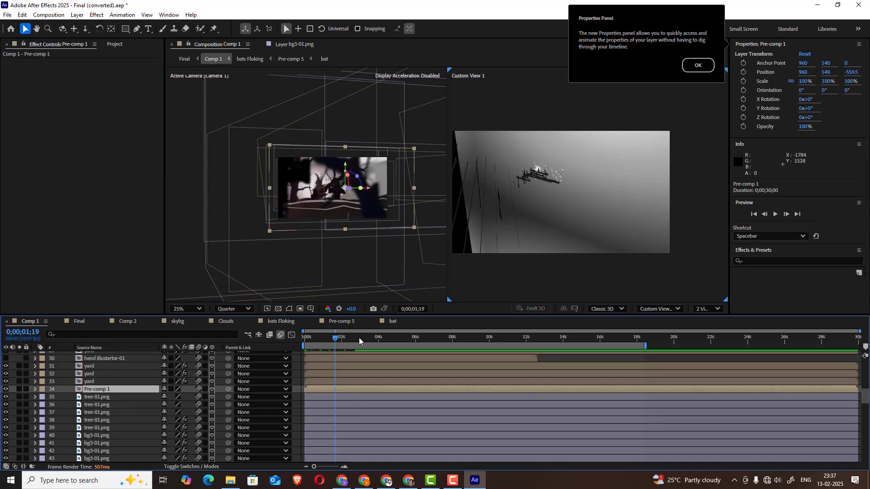
{"action": "left_click", "coordinate": [367, 338]}
{"action": "left_click", "coordinate": [18, 389]}
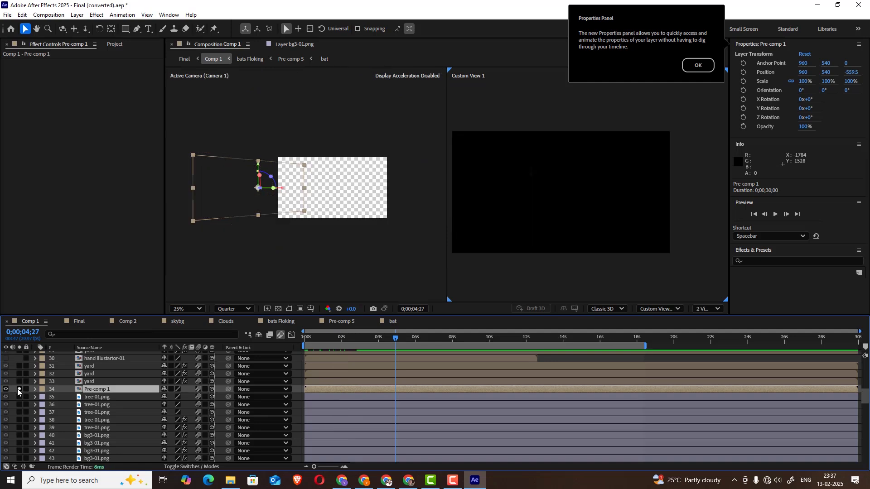
{"action": "double_click", "coordinate": [108, 389]}
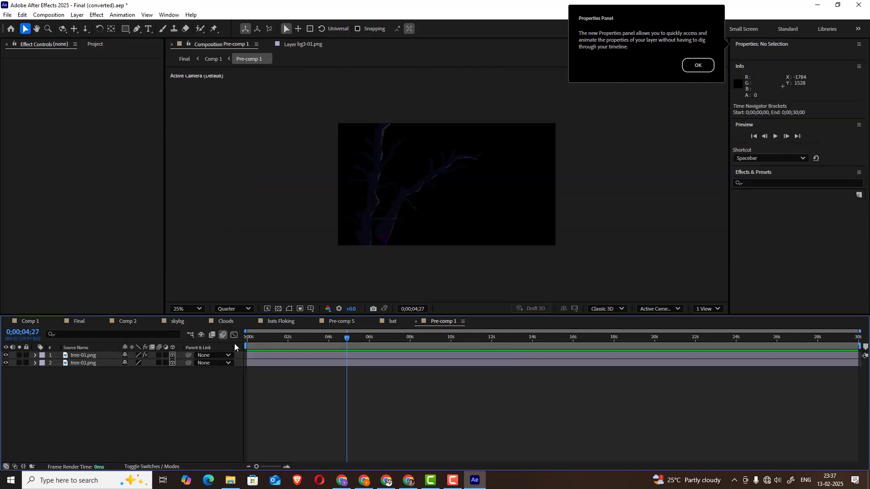
{"action": "left_click", "coordinate": [277, 308]}
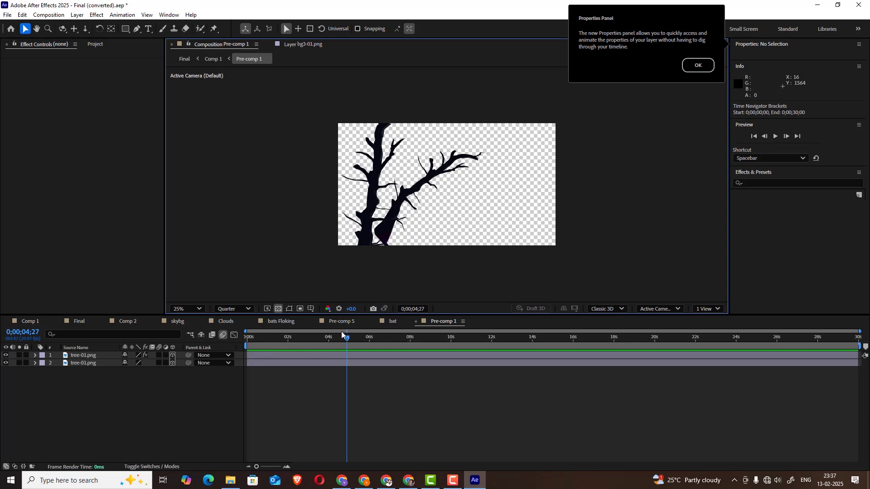
{"action": "left_click_drag", "start_coordinate": [341, 336], "coordinate": [290, 336]}
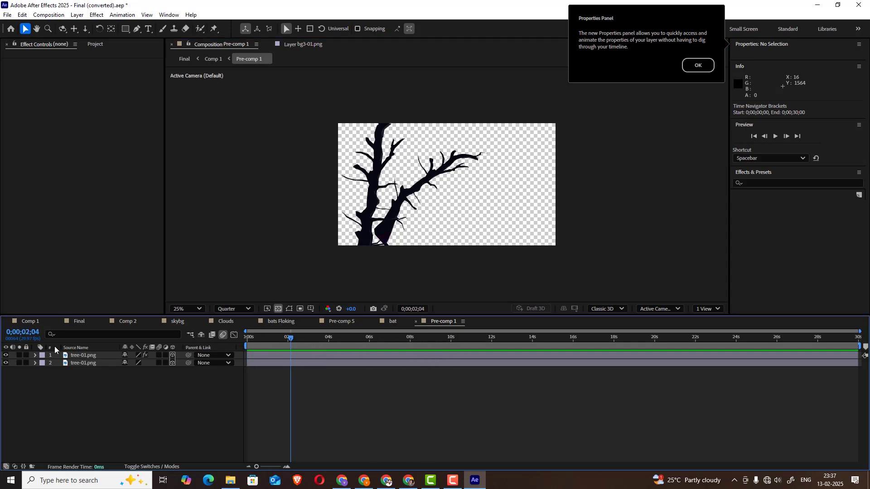
{"action": "left_click", "coordinate": [38, 321]}
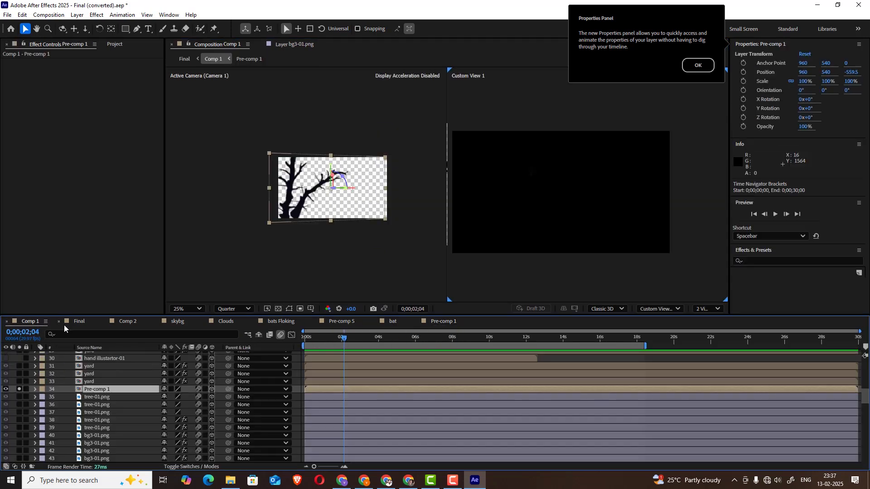
{"action": "left_click", "coordinate": [20, 388]}
Solo yard layer 33, examine its gravestone cross up close at 0;00;02;06, and turn the solo off
{"action": "left_click", "coordinate": [97, 382]}
{"action": "left_click", "coordinate": [19, 382]}
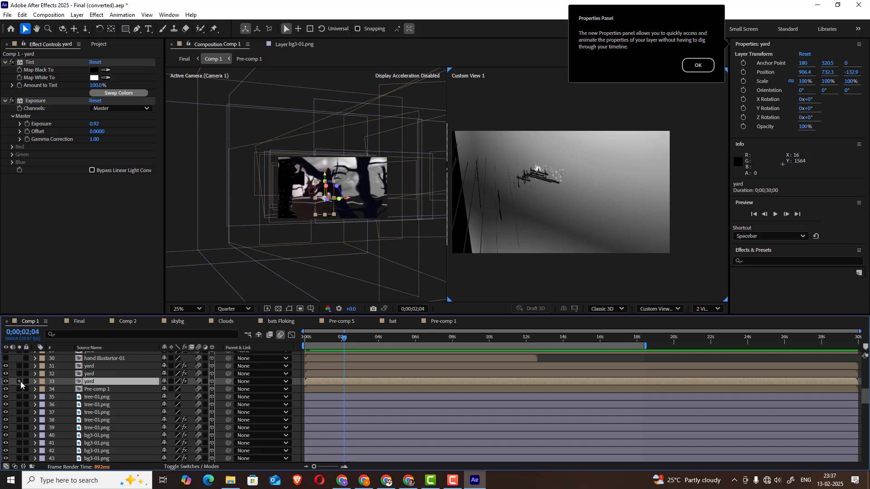
{"action": "left_click", "coordinate": [19, 382]}
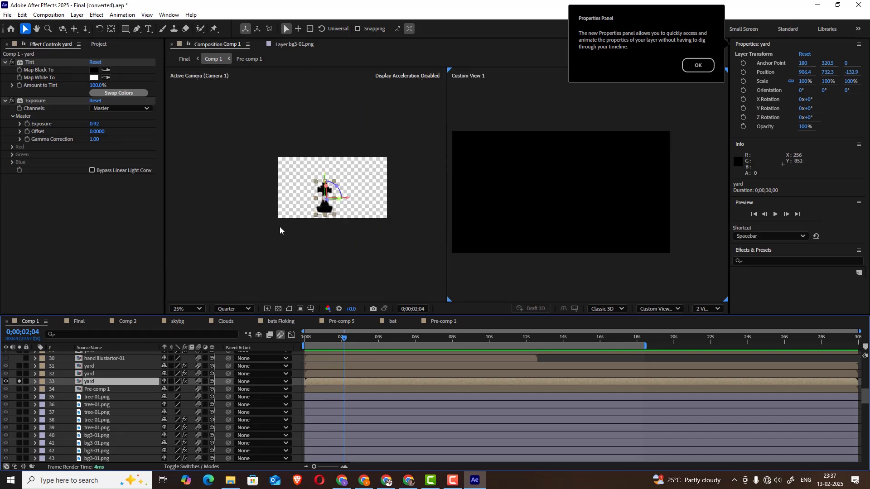
{"action": "scroll", "coordinate": [280, 228], "scroll_direction": "up", "scroll_amount": 4}
{"action": "scroll", "coordinate": [281, 229], "scroll_direction": "down", "scroll_amount": 2}
{"action": "mouse_move", "coordinate": [355, 338]}
{"action": "left_mouse_down"}
{"action": "mouse_move", "coordinate": [394, 341]}
{"action": "mouse_move", "coordinate": [345, 343]}
{"action": "left_mouse_up"}
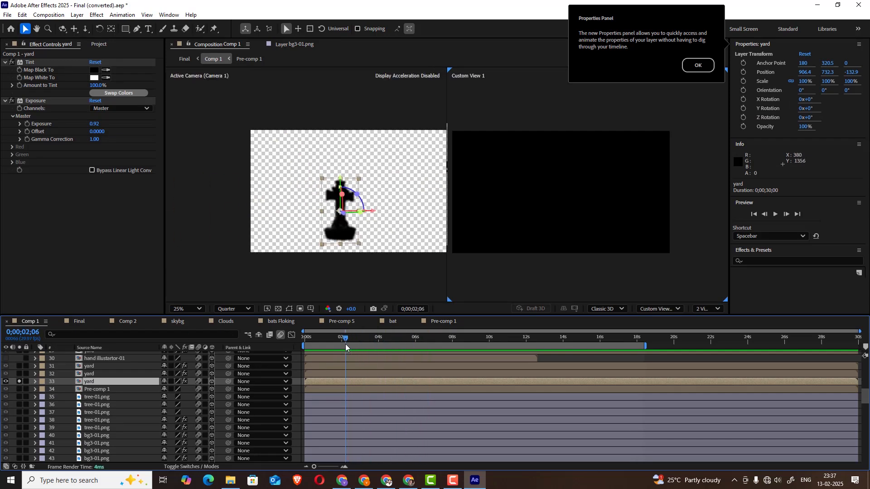
{"action": "left_click", "coordinate": [20, 380]}
Solo yard layers 32 and 31 in turn to view their artwork, and restore the full scene
{"action": "left_click", "coordinate": [37, 373]}
{"action": "left_click", "coordinate": [20, 373]}
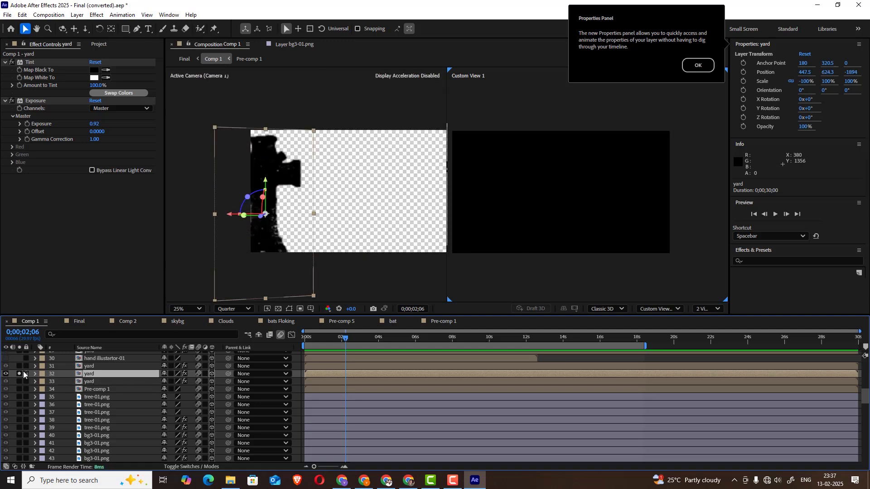
{"action": "left_click", "coordinate": [24, 374]}
{"action": "left_click", "coordinate": [20, 374]}
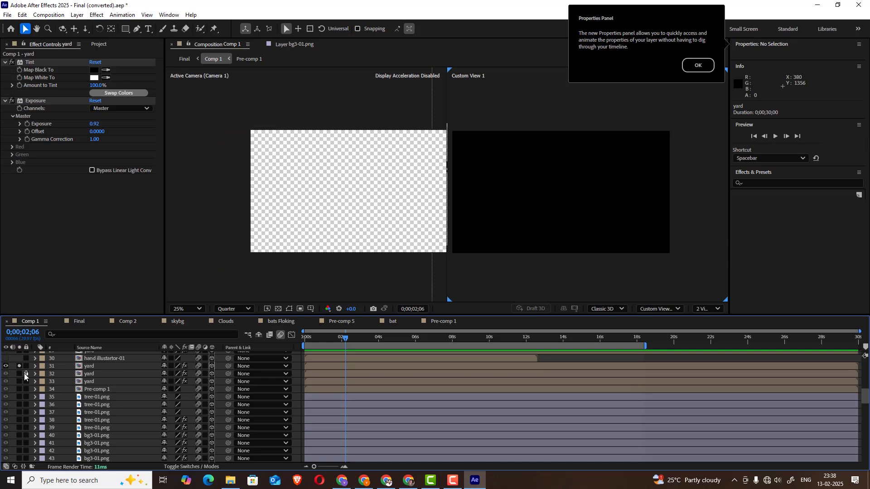
{"action": "left_click", "coordinate": [20, 367]}
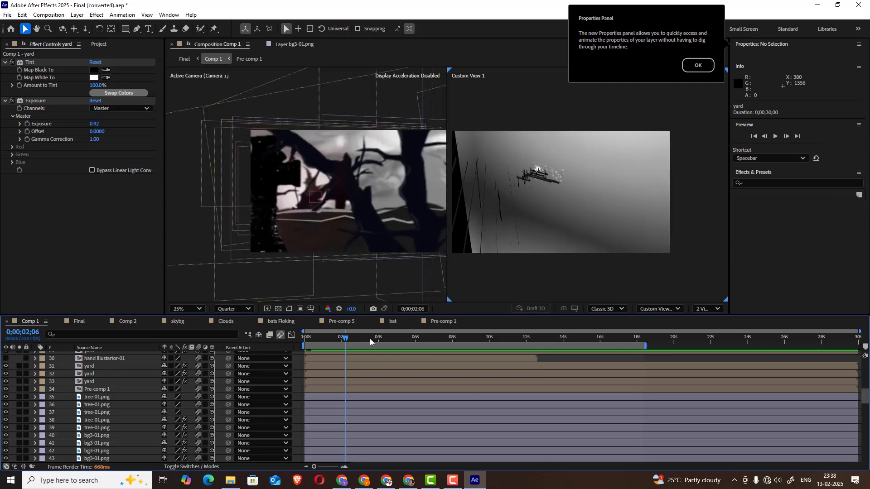
Preview the full Comp 1 animation and scrub back to 0;00;00;15
{"action": "key", "text": "space"}
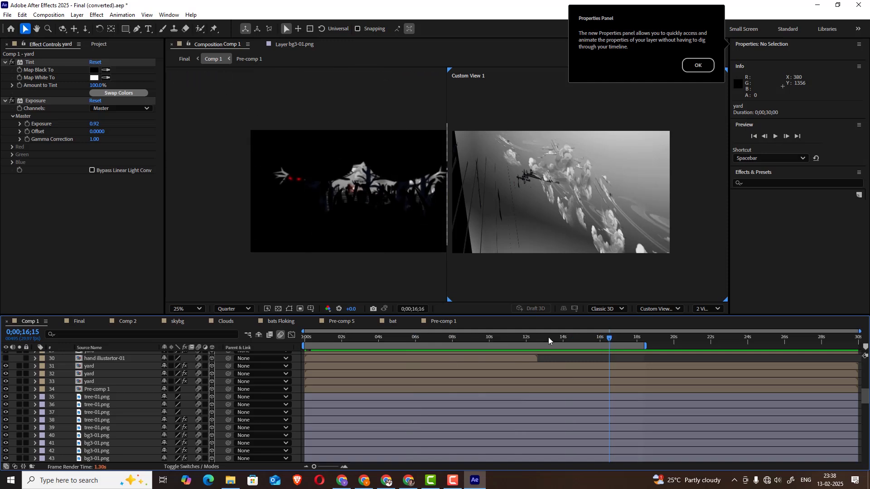
{"action": "left_click_drag", "start_coordinate": [423, 346], "coordinate": [313, 348]}
Solo fog layer 24, turn off the transparency grid in the camera view, and scrub to 0;00;03;25
{"action": "scroll", "coordinate": [102, 381], "scroll_direction": "up", "scroll_amount": 1}
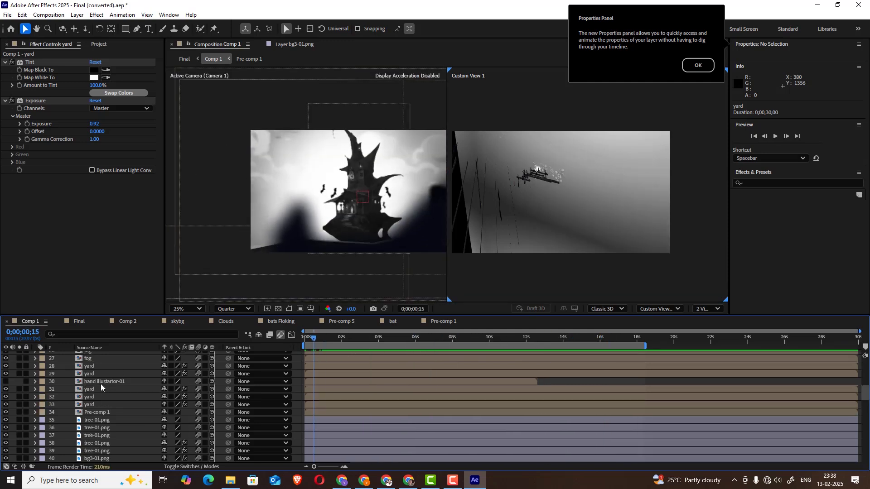
{"action": "scroll", "coordinate": [101, 383], "scroll_direction": "up", "scroll_amount": 2}
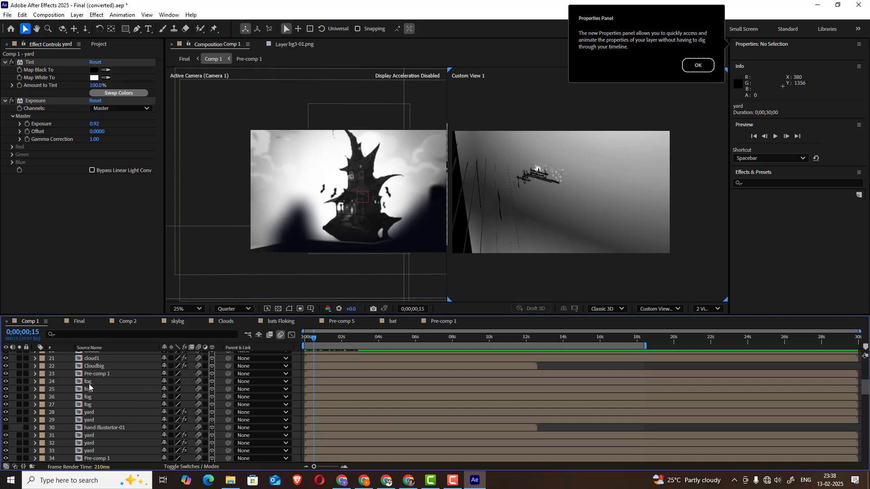
{"action": "left_click", "coordinate": [88, 383]}
{"action": "left_click", "coordinate": [18, 382]}
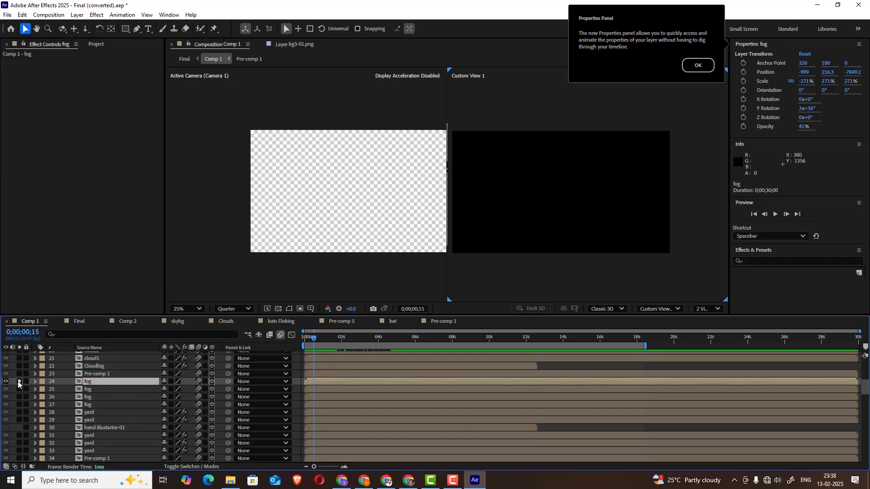
{"action": "left_click", "coordinate": [276, 308]}
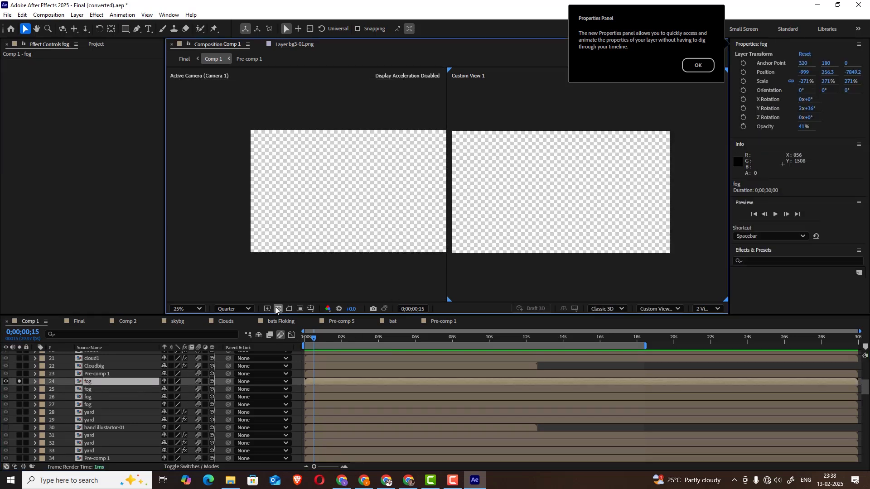
{"action": "left_click", "coordinate": [274, 308]}
{"action": "left_click", "coordinate": [325, 239]}
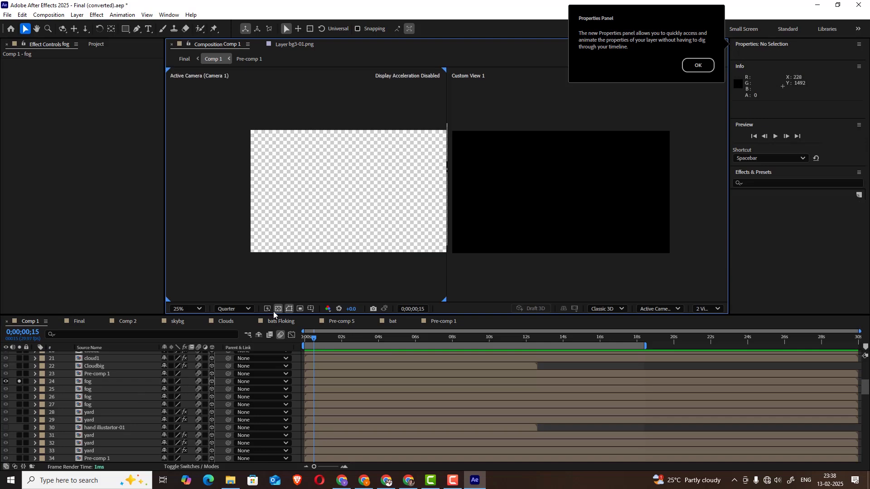
{"action": "left_click", "coordinate": [276, 310]}
{"action": "left_click_drag", "start_coordinate": [328, 343], "coordinate": [376, 339]}
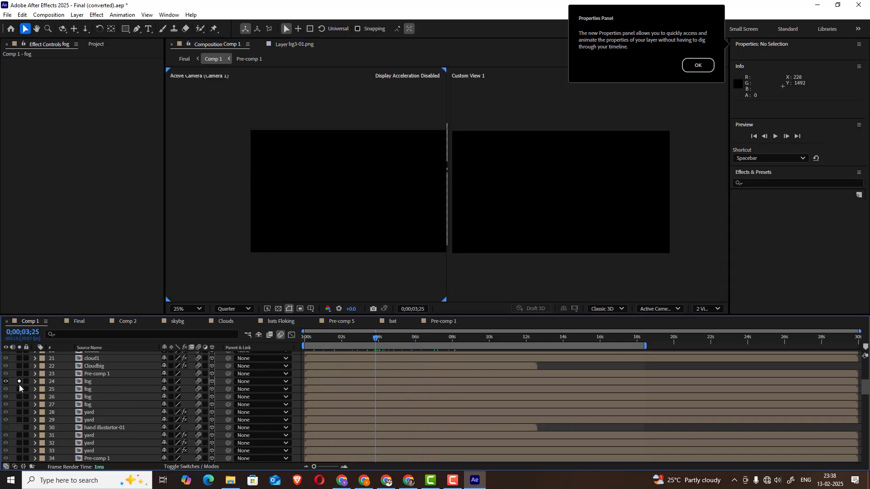
Solo fog layers 25 to 27 and yard layers 28 and 29 as well, and scrub to 0;00;01;14
{"action": "left_click", "coordinate": [19, 405]}
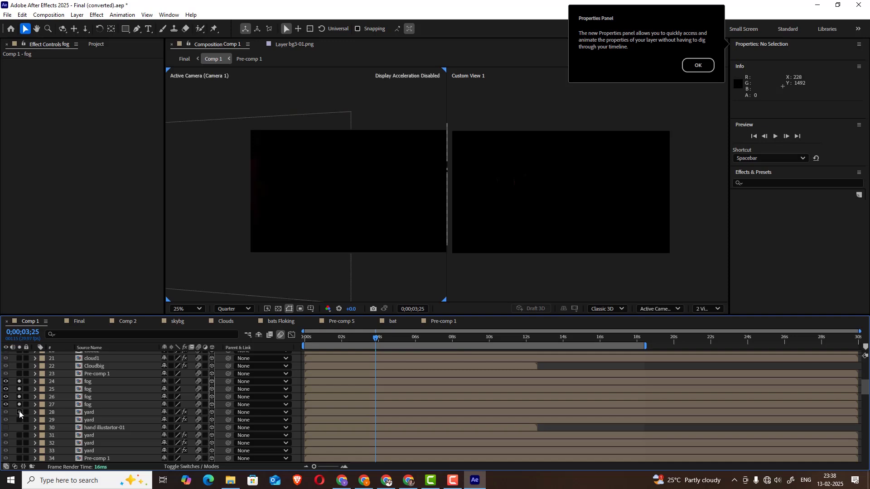
{"action": "left_click", "coordinate": [19, 413]}
{"action": "left_click_drag", "start_coordinate": [376, 340], "coordinate": [330, 344]}
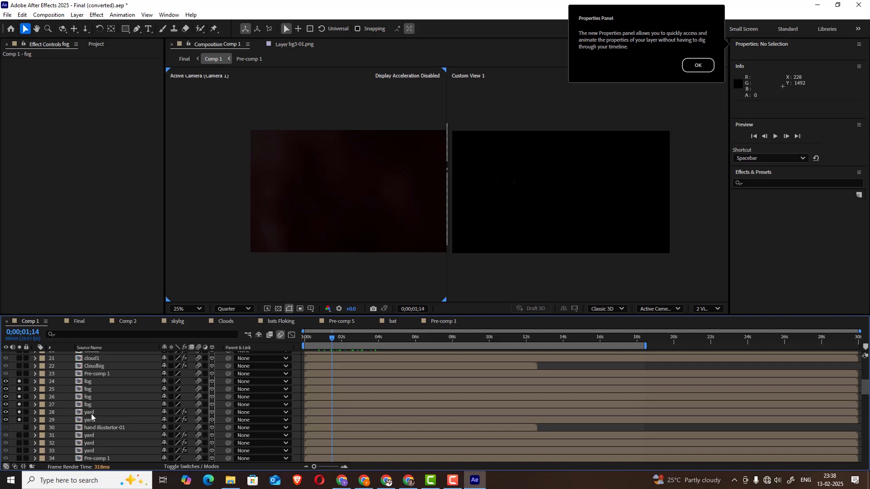
Open the fog composition from layer 27, examine its fog image up to 0;00;00;07, and return to Comp 1
{"action": "double_click", "coordinate": [86, 404]}
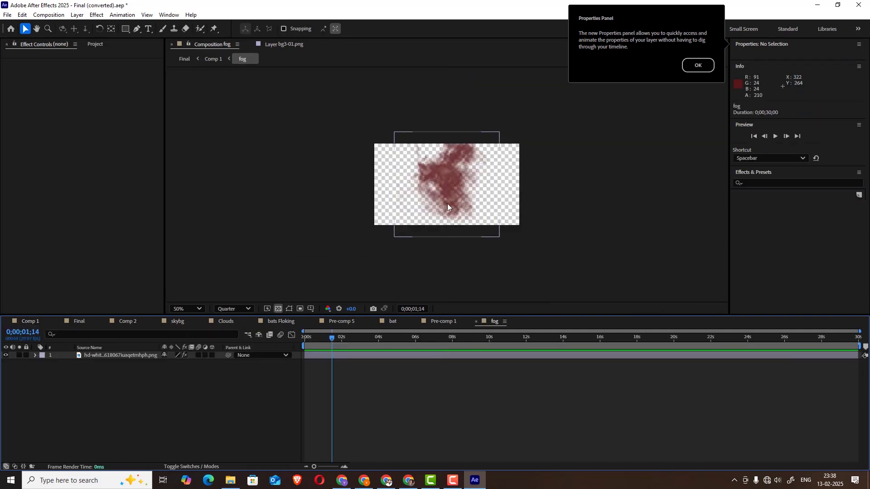
{"action": "scroll", "coordinate": [447, 203], "scroll_direction": "up", "scroll_amount": 1}
{"action": "left_click_drag", "start_coordinate": [338, 336], "coordinate": [309, 335]}
{"action": "left_click", "coordinate": [28, 323]}
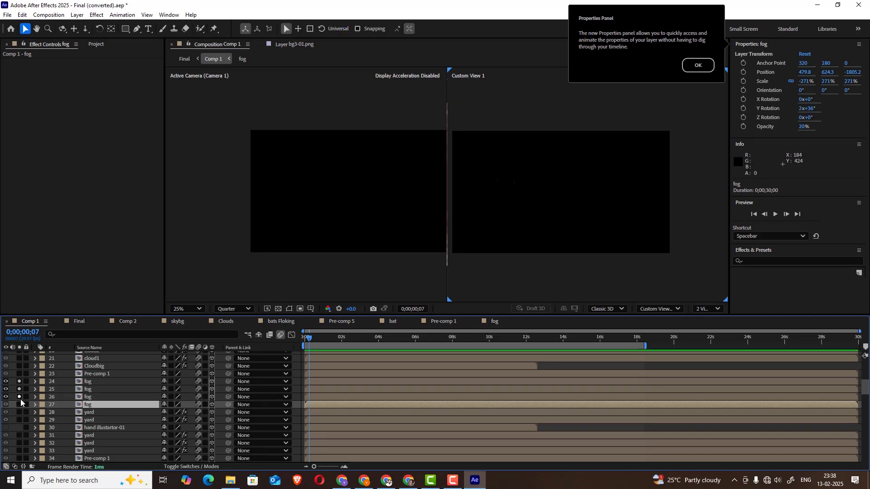
Unsolo fog layers 24 to 26 and scrub through the opening of Comp 1, ending at 0;00;00;27
{"action": "left_click_drag", "start_coordinate": [20, 398], "coordinate": [20, 381]}
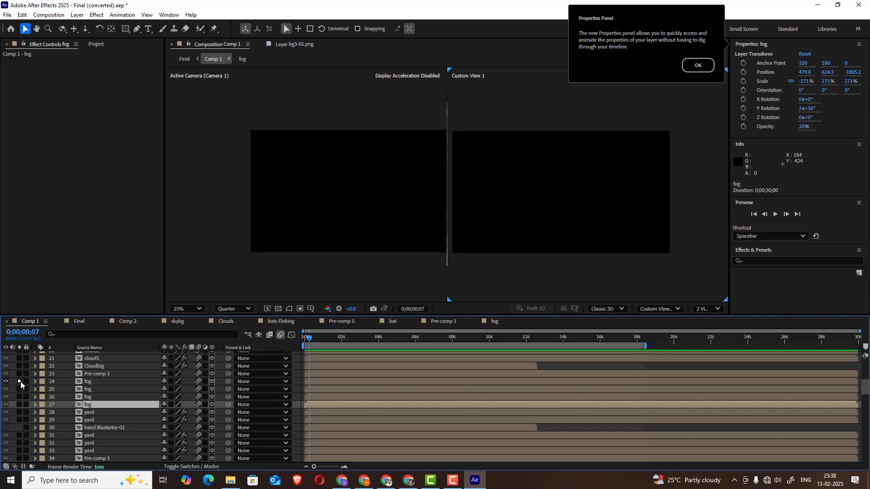
{"action": "left_click", "coordinate": [335, 339]}
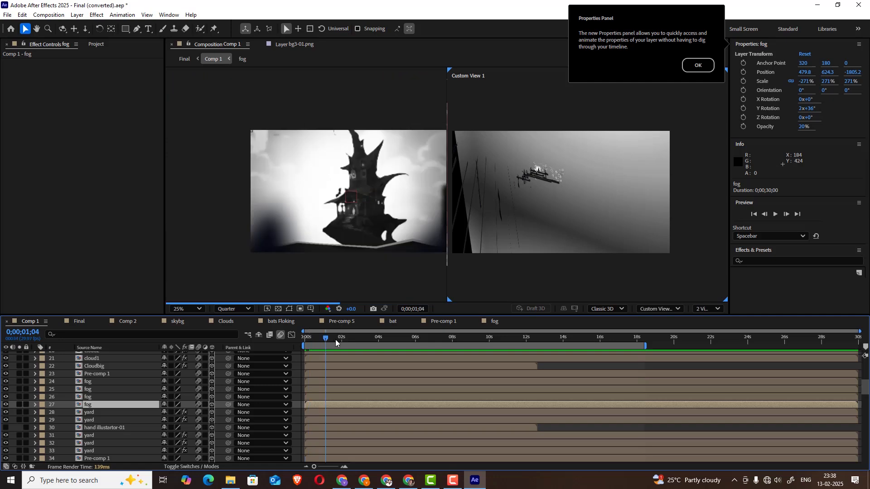
{"action": "left_click", "coordinate": [360, 341]}
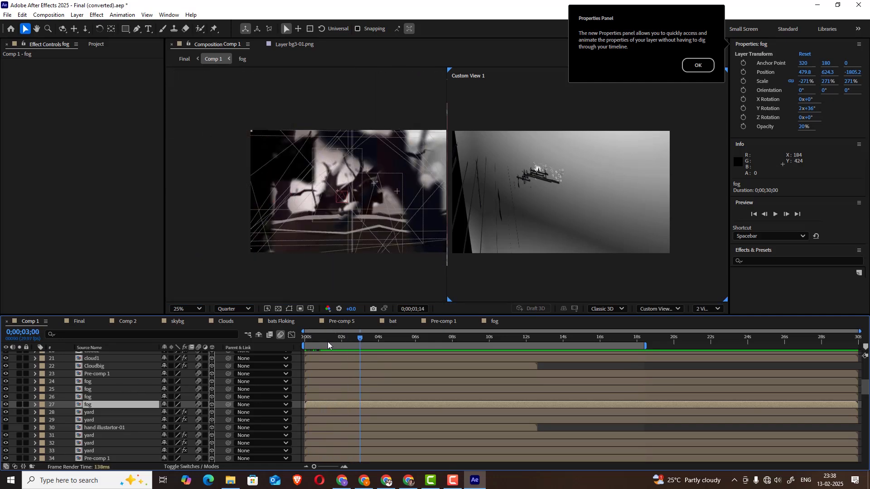
{"action": "left_click_drag", "start_coordinate": [328, 342], "coordinate": [321, 342]}
Solo Pre-comp 1 on layer 23, scrub to 0;00;03;21 to view its tree, and unsolo it
{"action": "scroll", "coordinate": [105, 393], "scroll_direction": "up", "scroll_amount": 2}
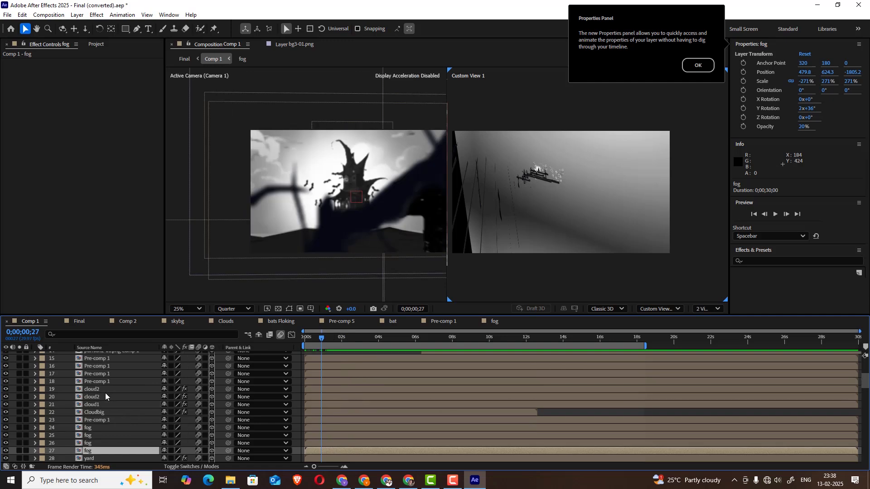
{"action": "scroll", "coordinate": [110, 396], "scroll_direction": "up", "scroll_amount": 1}
{"action": "scroll", "coordinate": [109, 395], "scroll_direction": "down", "scroll_amount": 1}
{"action": "left_click", "coordinate": [103, 420]}
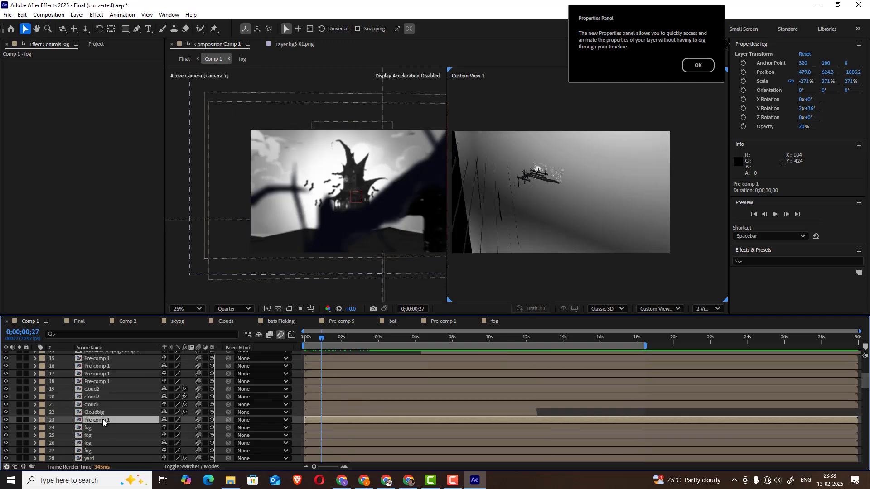
{"action": "left_click", "coordinate": [23, 420]}
{"action": "left_click", "coordinate": [19, 421]}
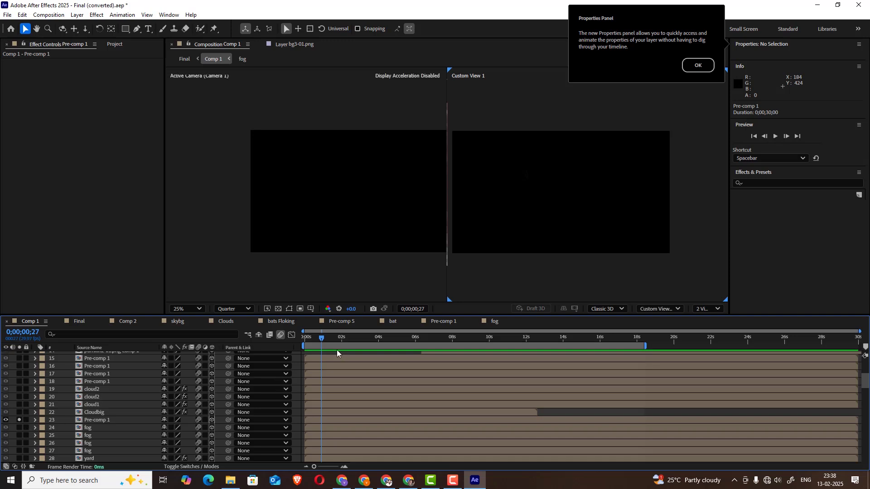
{"action": "left_click_drag", "start_coordinate": [323, 343], "coordinate": [375, 343]}
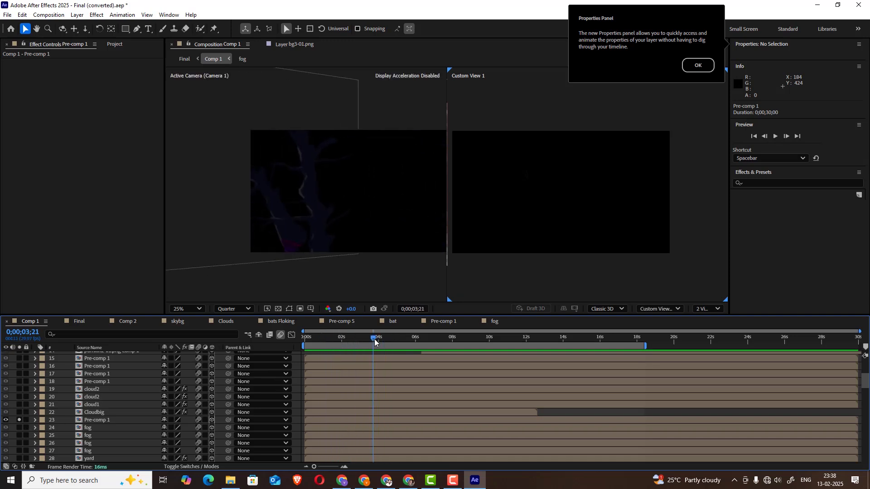
{"action": "left_click", "coordinate": [19, 420]}
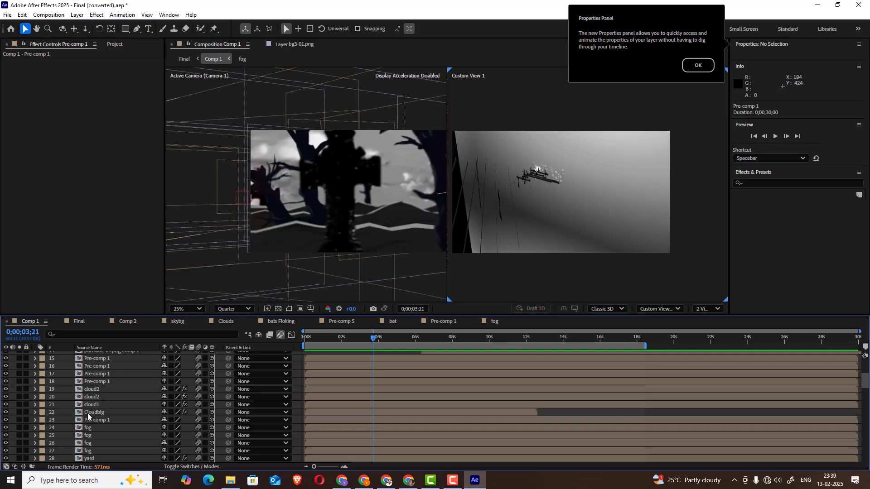
Solo Cloudbig layer 22 briefly to view it alone, and check the settings of cloud1 layer 21 and cloud2 layer 20
{"action": "left_click", "coordinate": [11, 413]}
{"action": "left_click", "coordinate": [19, 412]}
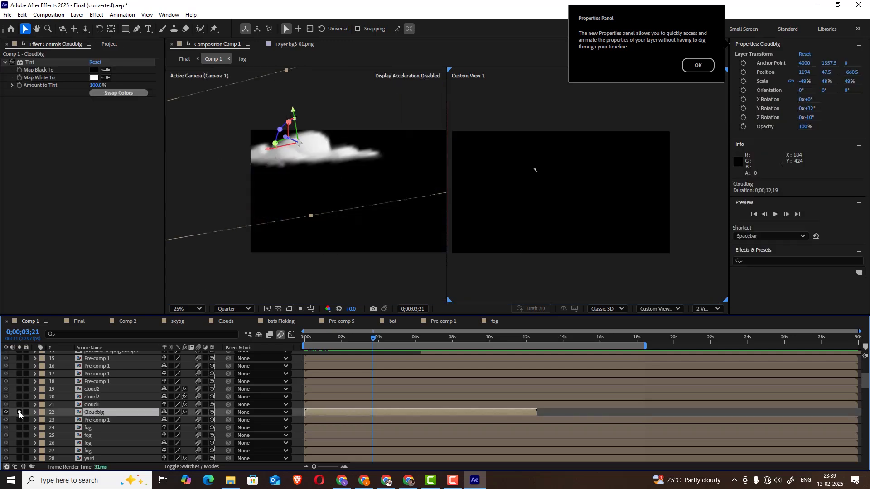
{"action": "left_click", "coordinate": [18, 412]}
{"action": "left_click", "coordinate": [90, 405]}
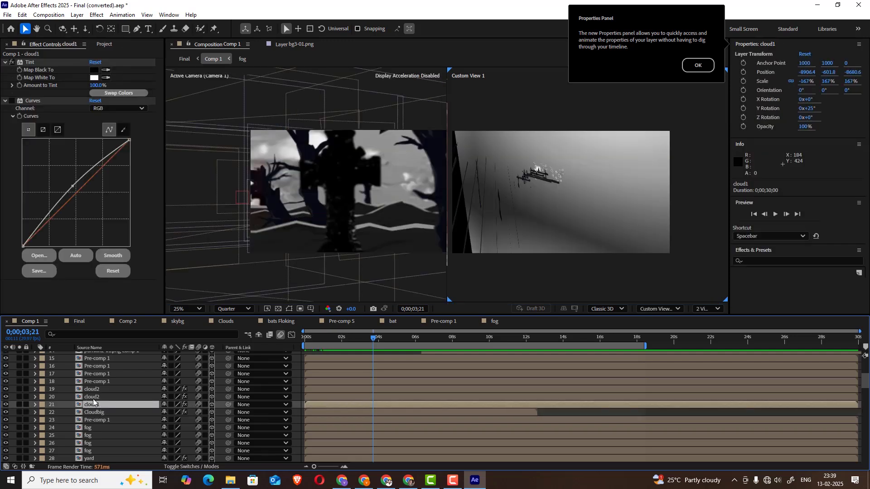
{"action": "left_click", "coordinate": [91, 397]}
Scrub Comp 1 to 0;00;10;14 and briefly solo cloud2 on layer 19
{"action": "left_click_drag", "start_coordinate": [375, 338], "coordinate": [498, 333]}
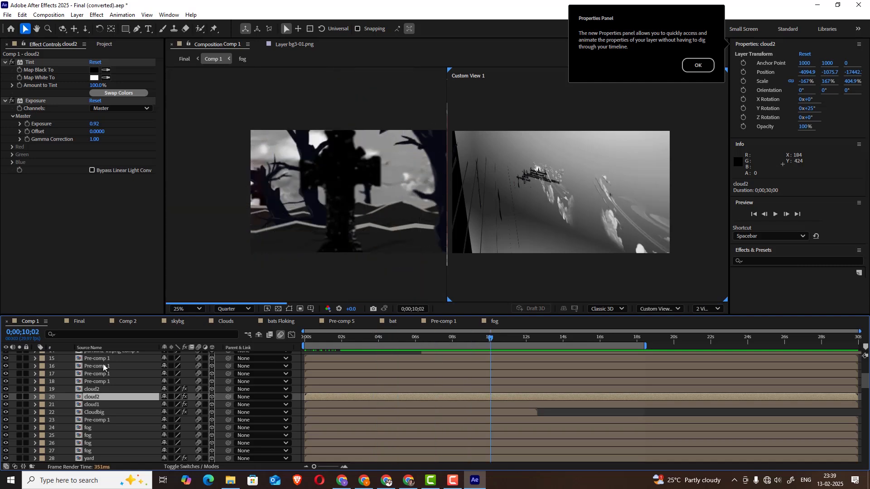
{"action": "left_click", "coordinate": [91, 389]}
{"action": "left_click", "coordinate": [19, 390]}
{"action": "left_click", "coordinate": [20, 389]}
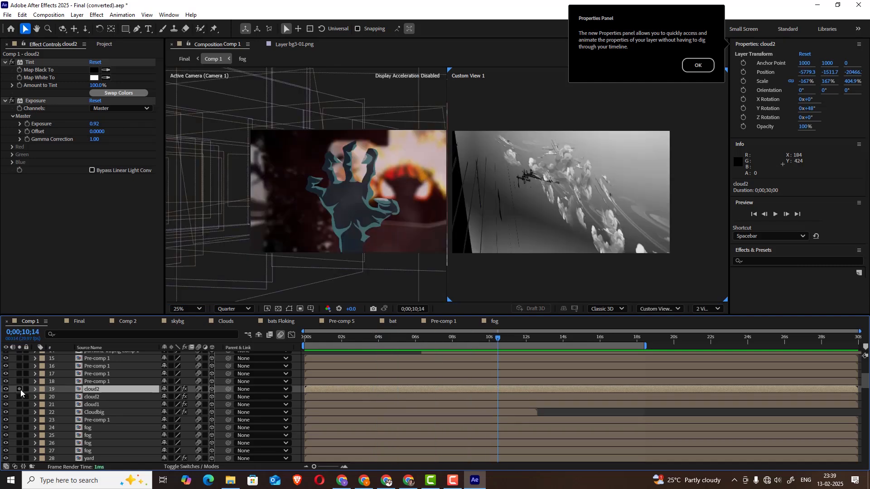
Solo hand illustartor-02 on layer 13 to view the zombie hand alone, and unsolo it
{"action": "scroll", "coordinate": [94, 383], "scroll_direction": "up", "scroll_amount": 1}
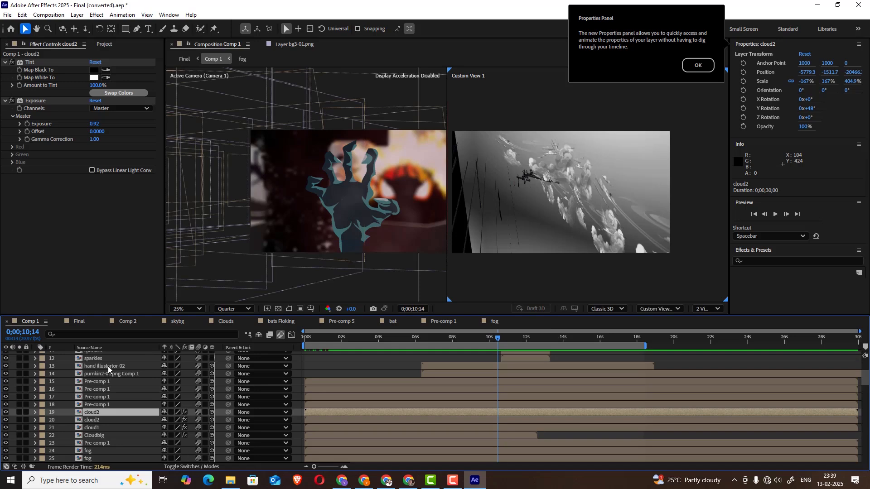
{"action": "left_click", "coordinate": [107, 367]}
{"action": "left_click", "coordinate": [19, 366]}
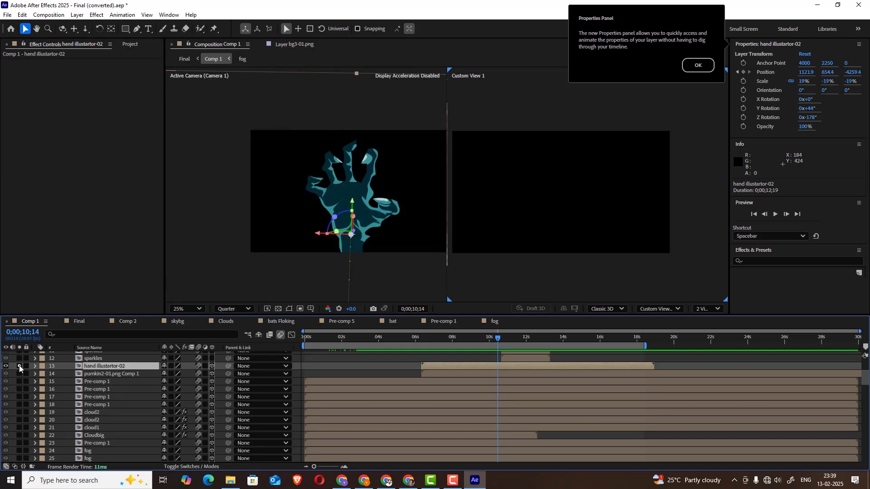
{"action": "left_click", "coordinate": [19, 366]}
Open the hand illustartor-02 composition, expand the hand image's Puppet effect, and scrub its finger animation to 0;00;03;24
{"action": "double_click", "coordinate": [100, 366]}
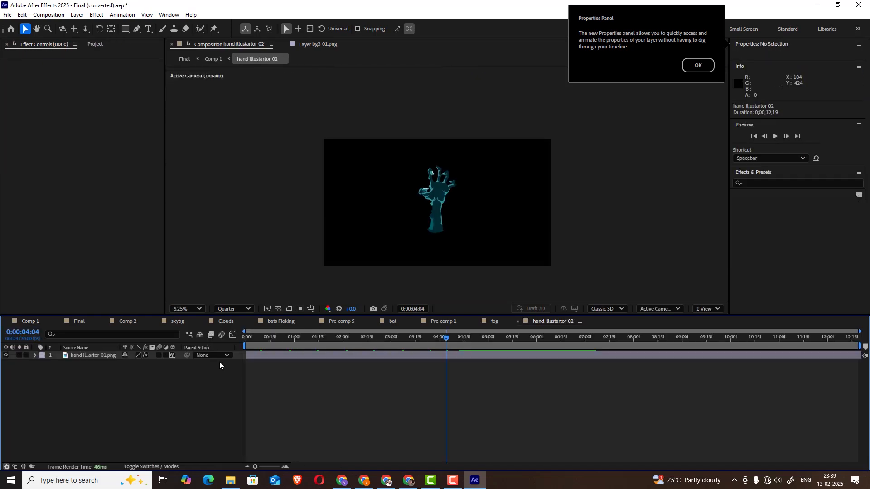
{"action": "left_click_drag", "start_coordinate": [446, 341], "coordinate": [419, 339]}
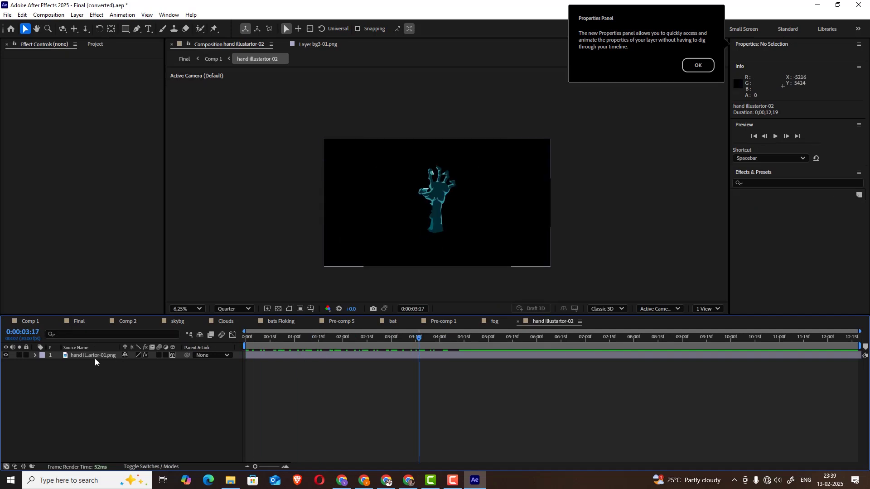
{"action": "left_click", "coordinate": [94, 356]}
{"action": "left_click", "coordinate": [34, 356]}
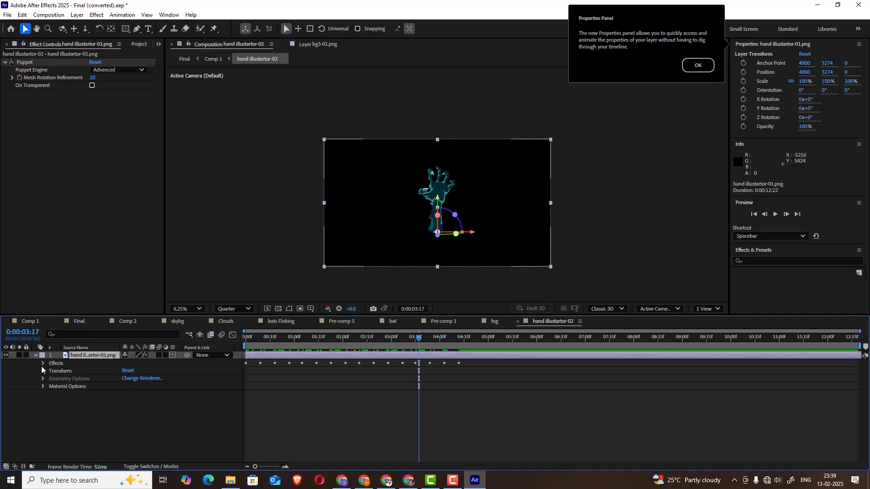
{"action": "left_click", "coordinate": [43, 363]}
{"action": "left_click", "coordinate": [47, 370]}
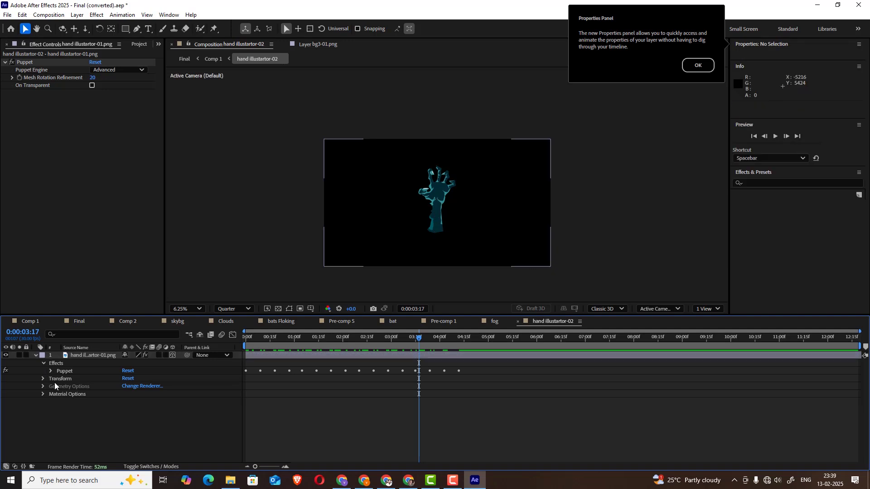
{"action": "left_click", "coordinate": [50, 371]}
{"action": "scroll", "coordinate": [481, 182], "scroll_direction": "up", "scroll_amount": 2}
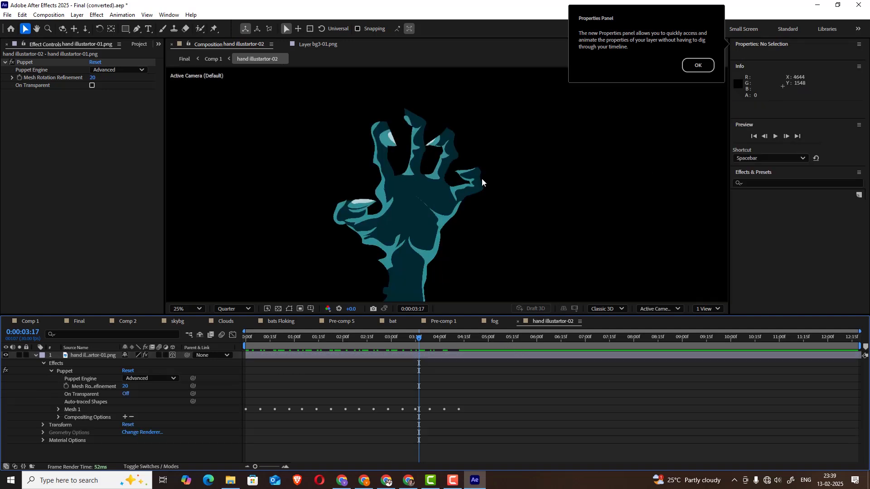
{"action": "mouse_move", "coordinate": [418, 342]}
{"action": "left_mouse_down"}
{"action": "mouse_move", "coordinate": [252, 343]}
{"action": "mouse_move", "coordinate": [430, 336]}
{"action": "left_mouse_up"}
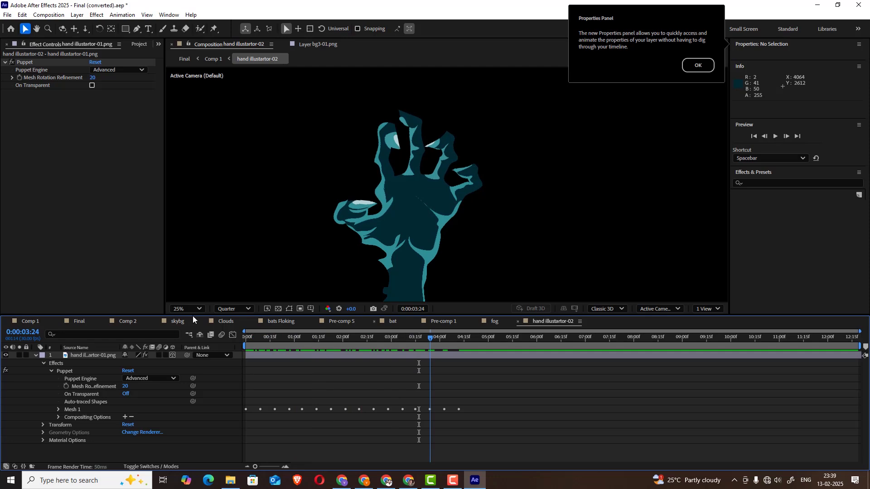
Return to Comp 1 and scrub through the hand's rise, ending at 0;00;10;12
{"action": "left_click", "coordinate": [18, 321]}
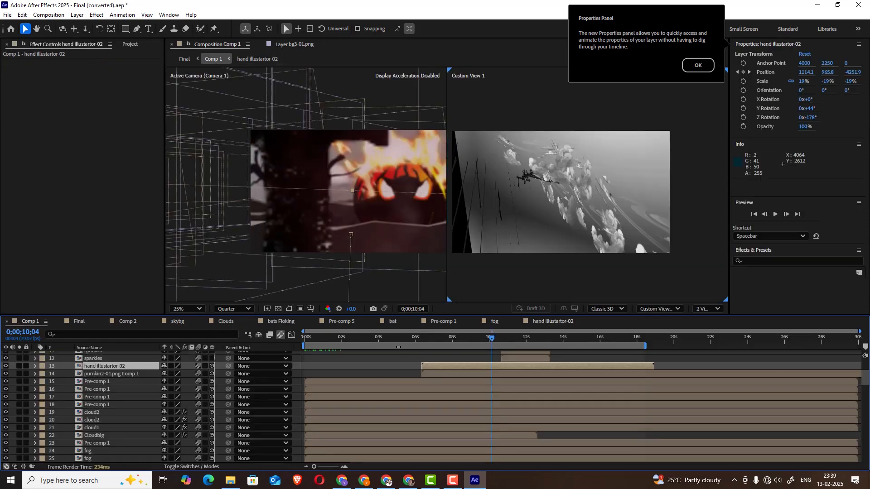
{"action": "left_click", "coordinate": [436, 339]}
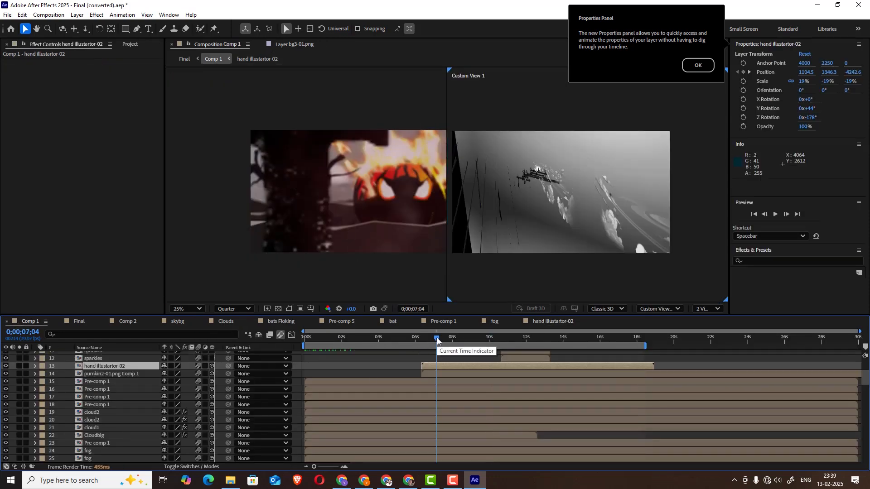
{"action": "left_click_drag", "start_coordinate": [457, 336], "coordinate": [488, 331]}
{"action": "left_click", "coordinate": [495, 331]}
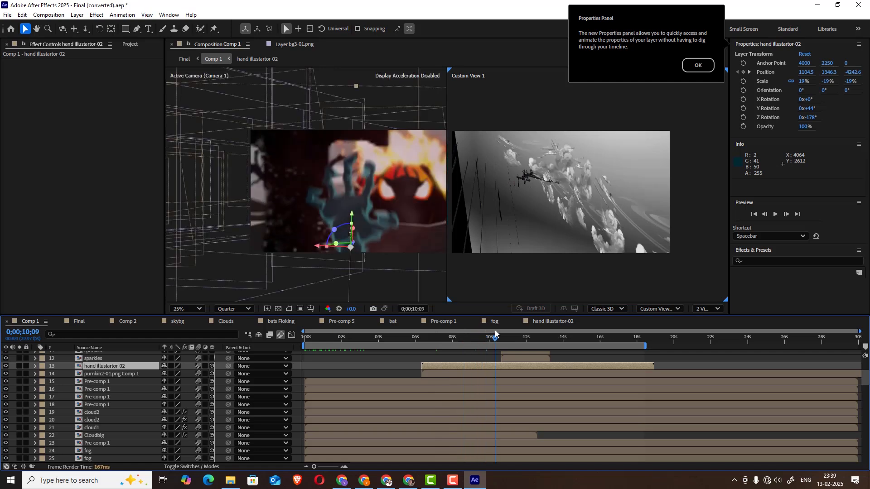
{"action": "left_click", "coordinate": [497, 334]}
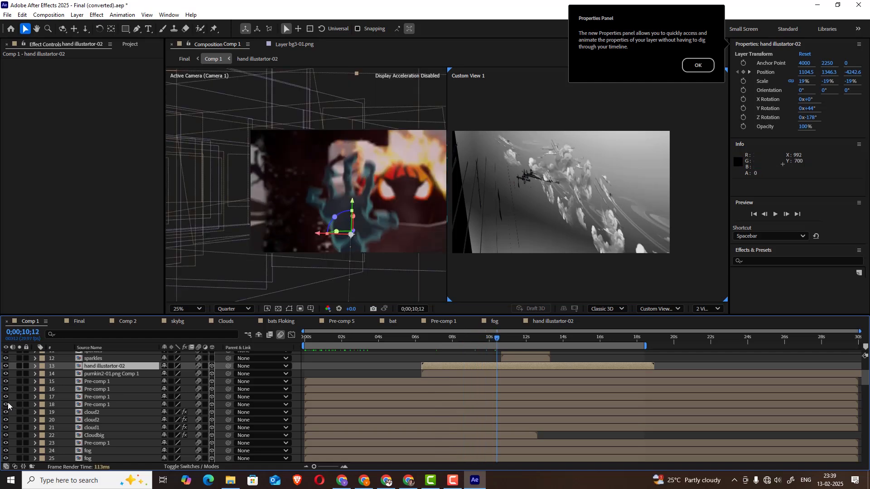
Expand the Transform properties of hand layer 13 to examine its position keyframes, and select sparkles layer 12
{"action": "left_click", "coordinate": [35, 366]}
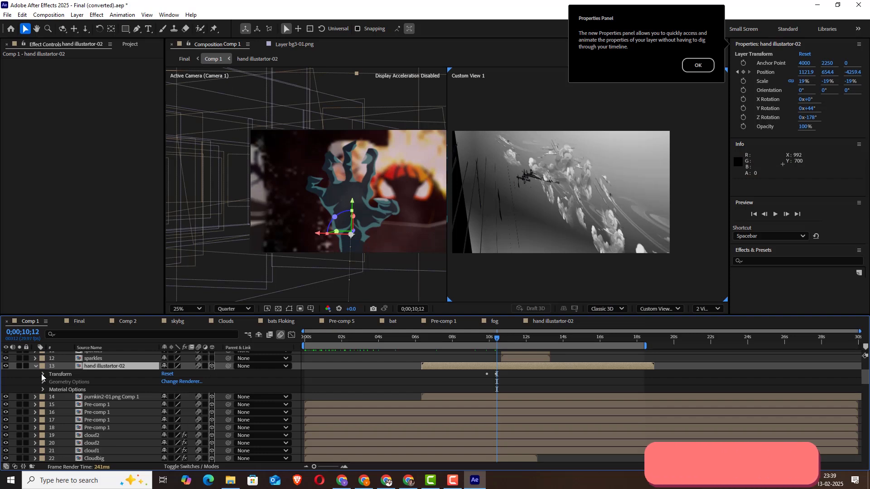
{"action": "left_click", "coordinate": [43, 374]}
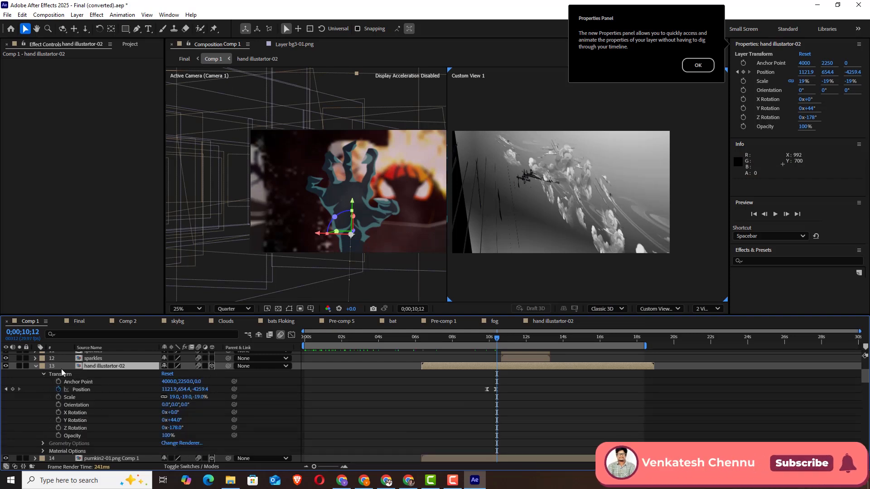
{"action": "scroll", "coordinate": [63, 368], "scroll_direction": "up", "scroll_amount": 2}
{"action": "left_click", "coordinate": [94, 381]}
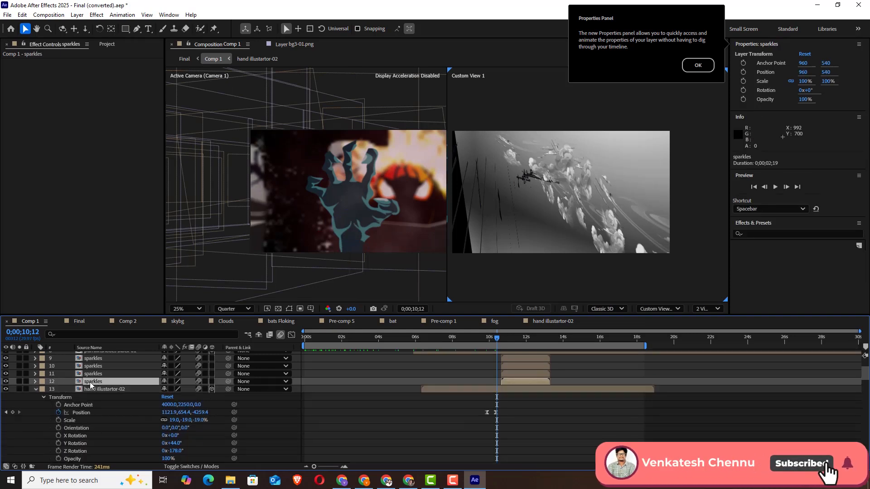
Briefly solo hallowen final layer 6, open its composition to view it, and return to Comp 1
{"action": "scroll", "coordinate": [94, 398], "scroll_direction": "up", "scroll_amount": 2}
{"action": "scroll", "coordinate": [109, 382], "scroll_direction": "up", "scroll_amount": 2}
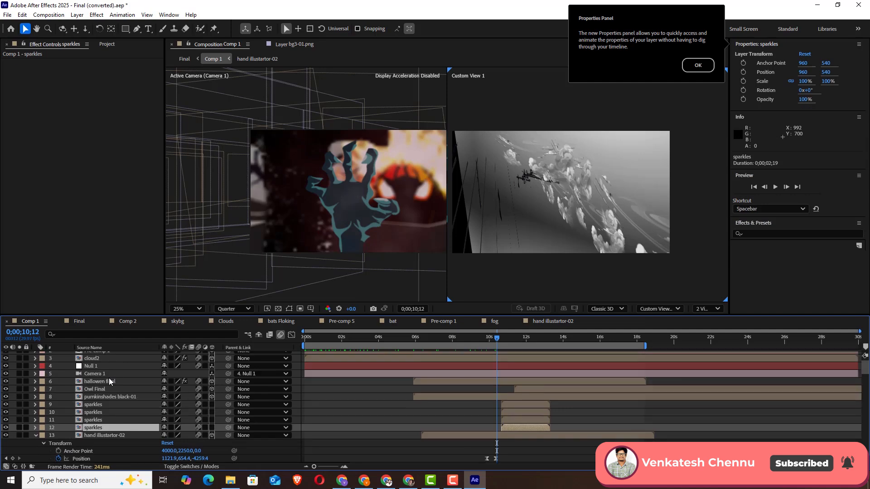
{"action": "left_click", "coordinate": [100, 381]}
{"action": "left_click", "coordinate": [19, 381]}
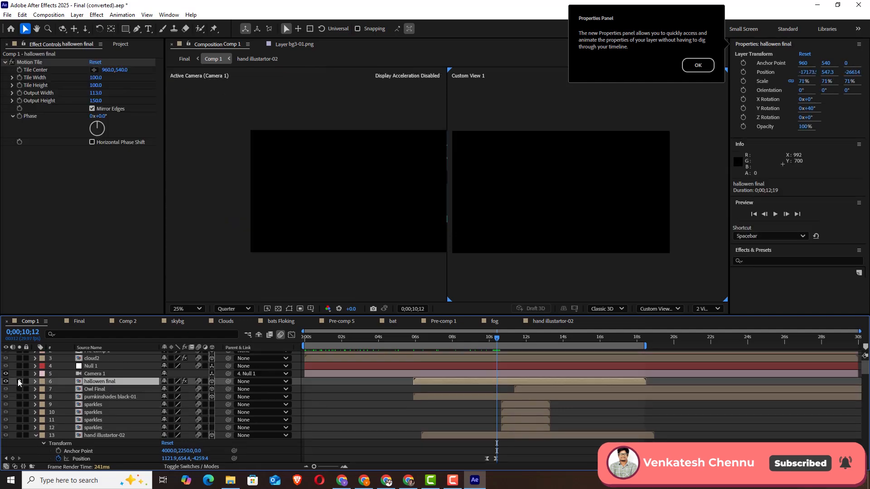
{"action": "left_click", "coordinate": [19, 381]}
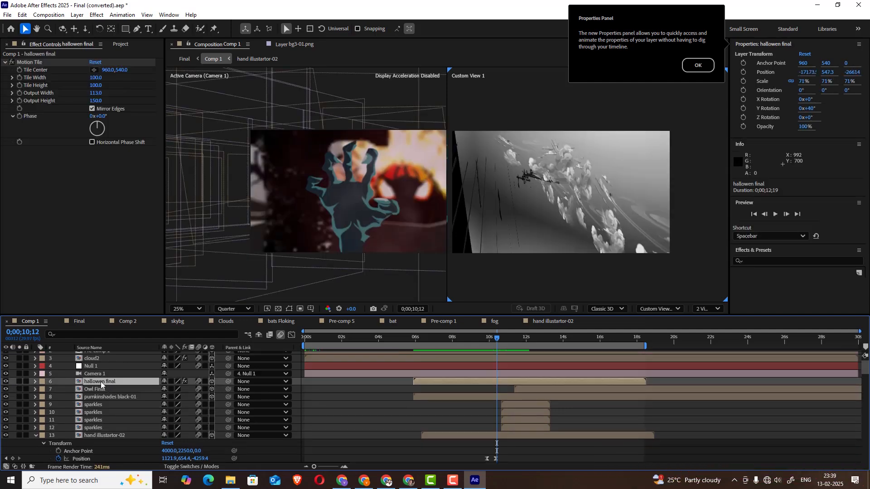
{"action": "double_click", "coordinate": [101, 383]}
{"action": "left_click", "coordinate": [30, 321]}
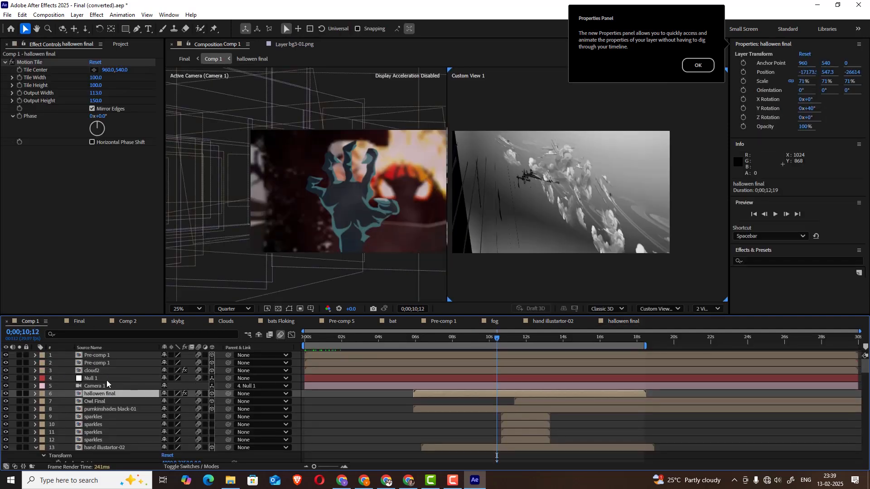
Briefly solo pumkinshades black-01 layer 8 to view it alone, and select Owl Final layer 7
{"action": "left_click", "coordinate": [124, 410]}
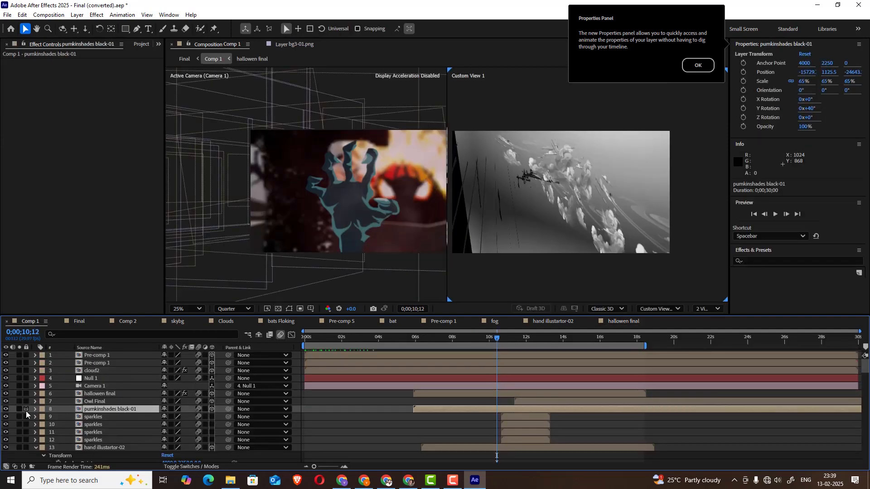
{"action": "left_click", "coordinate": [19, 410]}
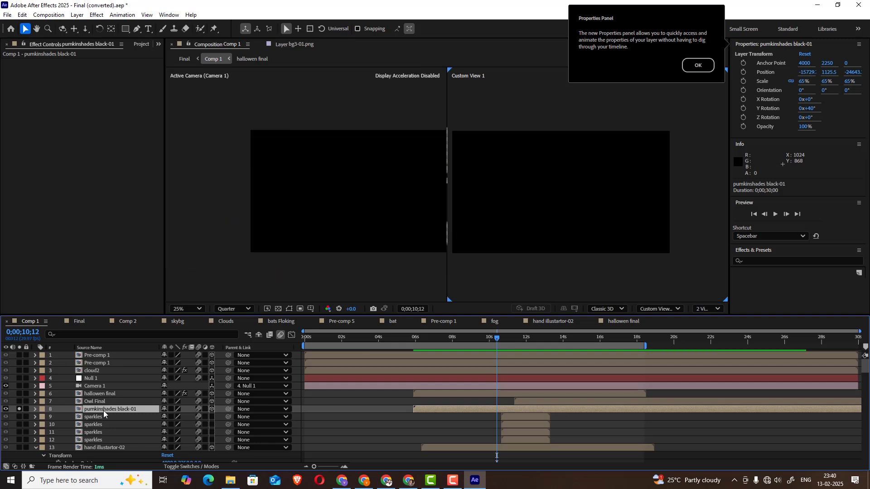
{"action": "left_click", "coordinate": [20, 410]}
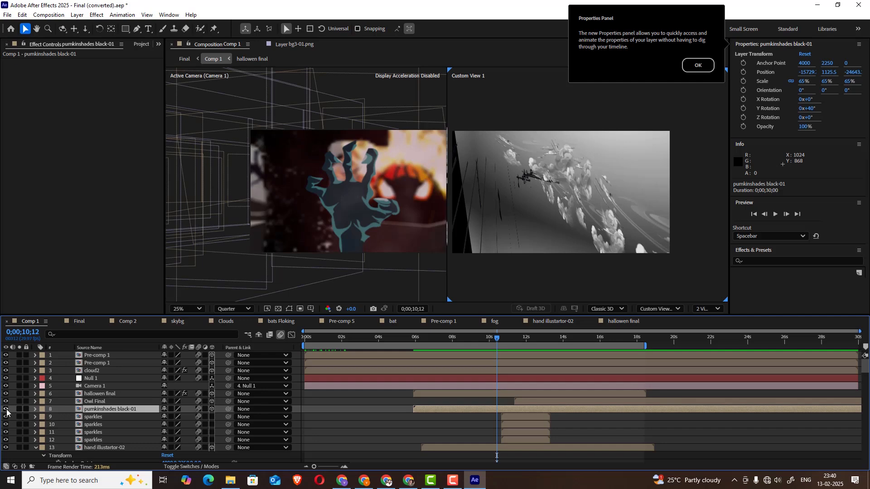
{"action": "left_click", "coordinate": [107, 402]}
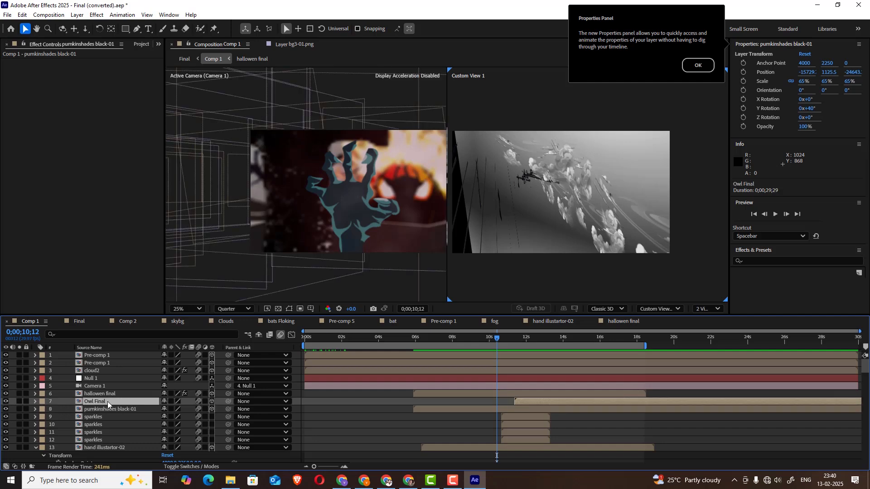
Solo pumkin2-01.png Comp 1 layer 14 and open its composition
{"action": "scroll", "coordinate": [107, 401], "scroll_direction": "down", "scroll_amount": 5}
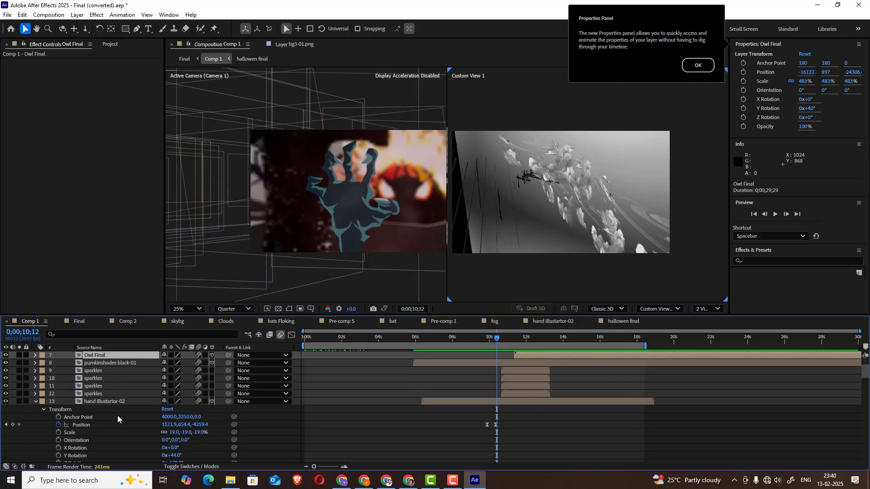
{"action": "left_click", "coordinate": [118, 424]}
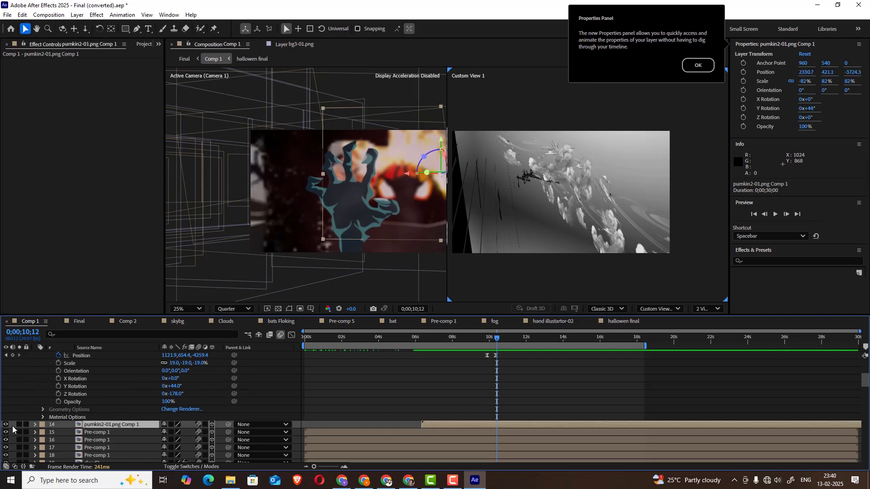
{"action": "left_click", "coordinate": [19, 424]}
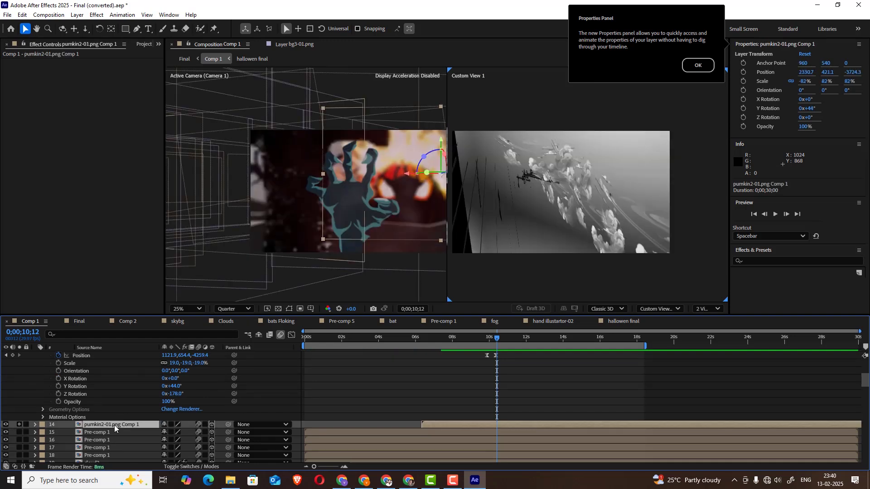
{"action": "double_click", "coordinate": [114, 425]}
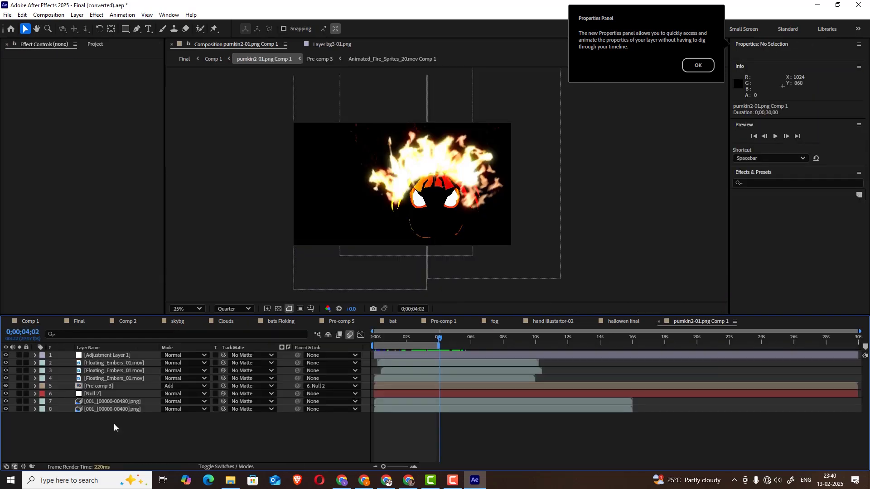
Briefly solo image-sequence layer 8, select layer 7, and briefly solo the fire layer Pre-comp 3 to view it alone
{"action": "left_click", "coordinate": [110, 409]}
{"action": "left_click", "coordinate": [18, 408]}
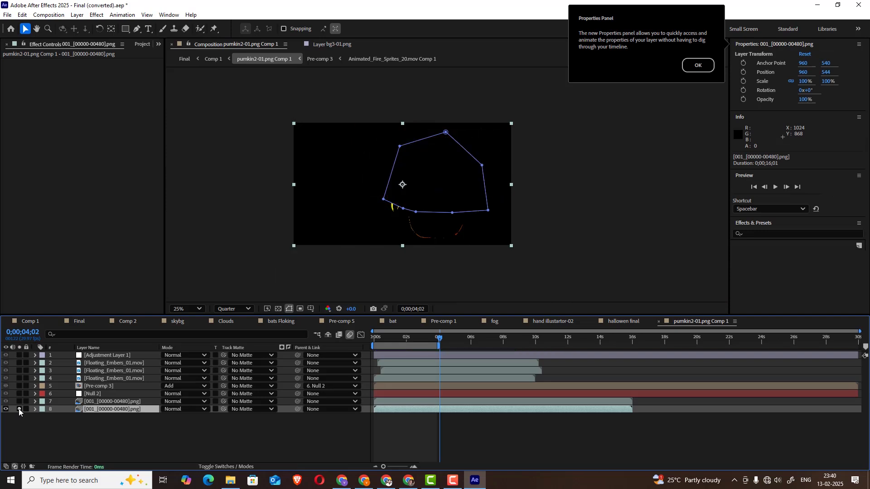
{"action": "left_click", "coordinate": [18, 408]}
{"action": "left_click", "coordinate": [103, 401]}
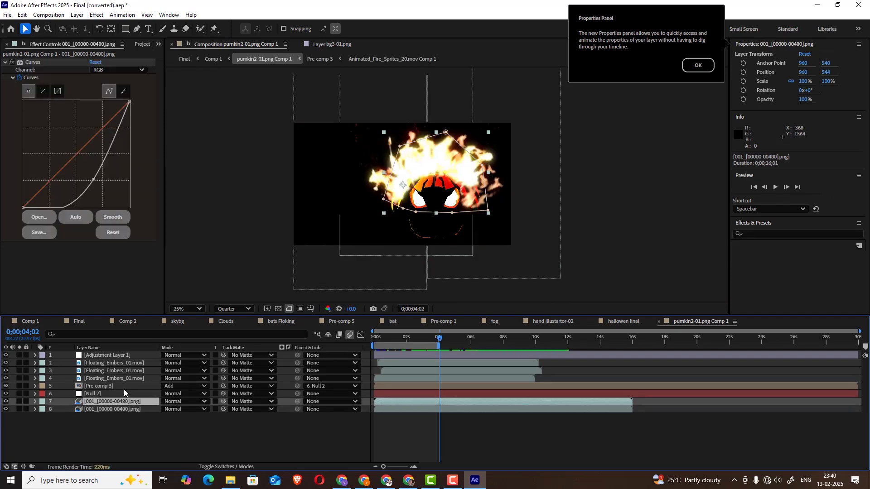
{"action": "left_click", "coordinate": [99, 385]}
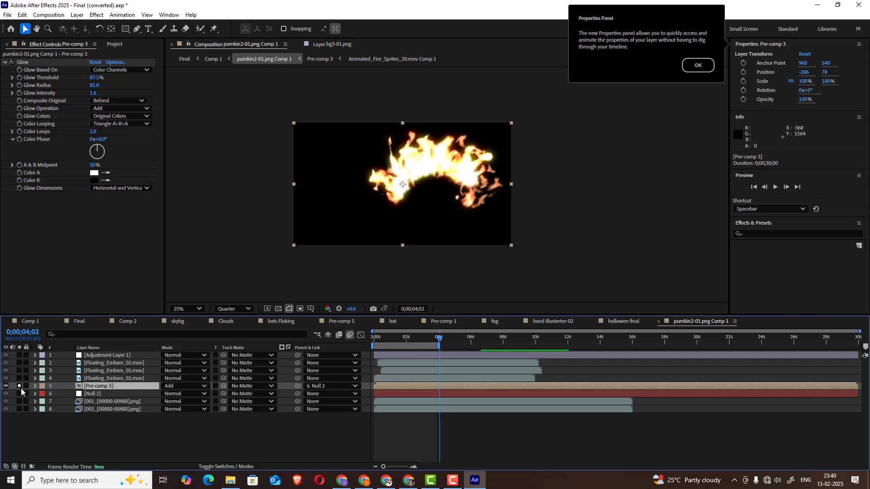
{"action": "left_click", "coordinate": [19, 386]}
Solo upper pumpkin layer 7, turn on the transparency grid, and magnify the view to 50%
{"action": "left_click", "coordinate": [94, 400]}
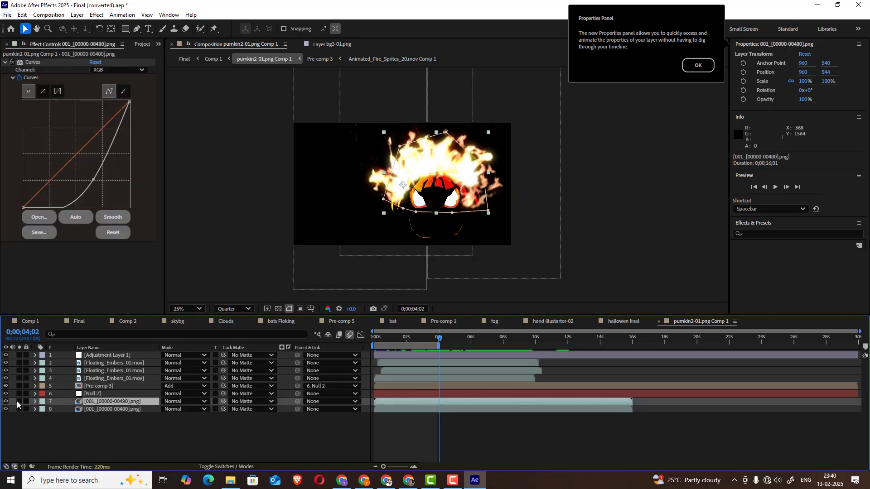
{"action": "left_click", "coordinate": [19, 401]}
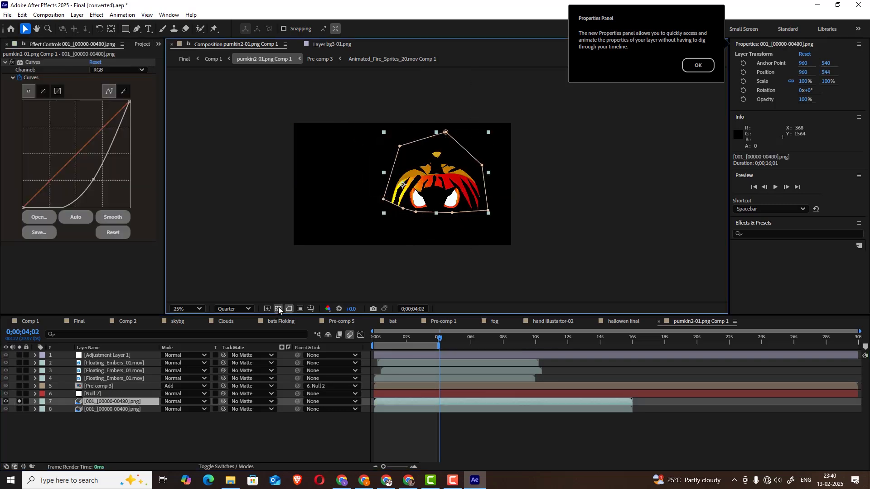
{"action": "left_click", "coordinate": [278, 308]}
{"action": "key", "text": "period"}
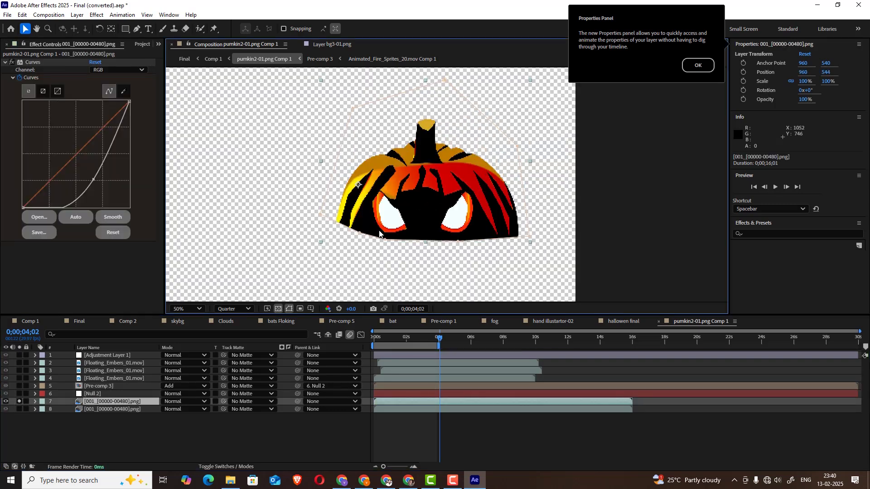
Solo lower pumpkin layer 8 together with layer 7 to compare the two halves, and release both solos
{"action": "left_click", "coordinate": [20, 409]}
{"action": "left_click", "coordinate": [23, 408]}
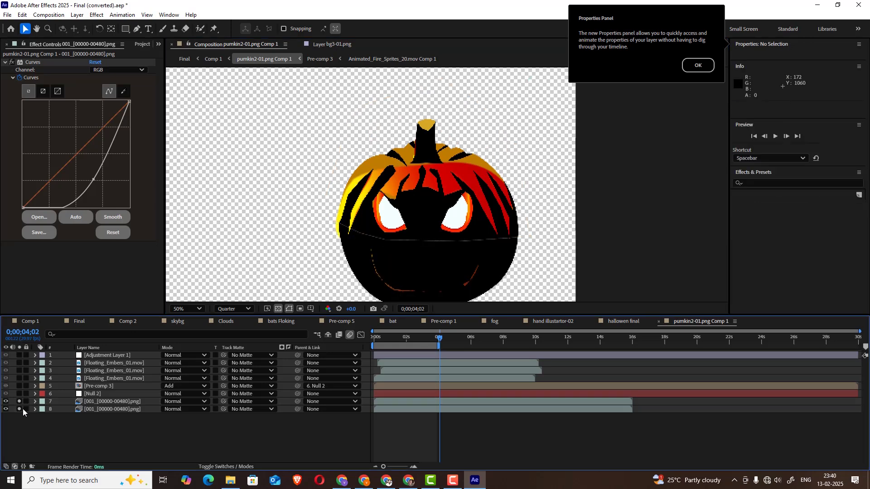
{"action": "left_click", "coordinate": [21, 410]}
{"action": "left_click", "coordinate": [20, 410]}
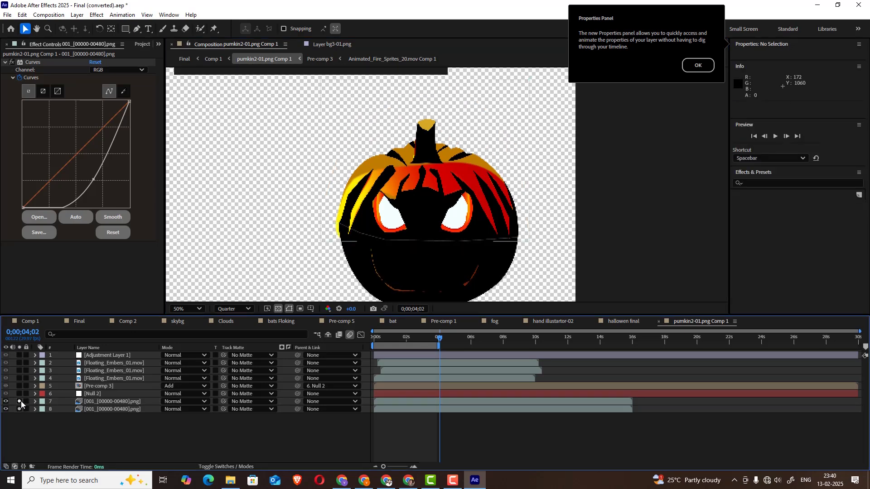
{"action": "left_click", "coordinate": [21, 401]}
{"action": "left_click", "coordinate": [21, 401]}
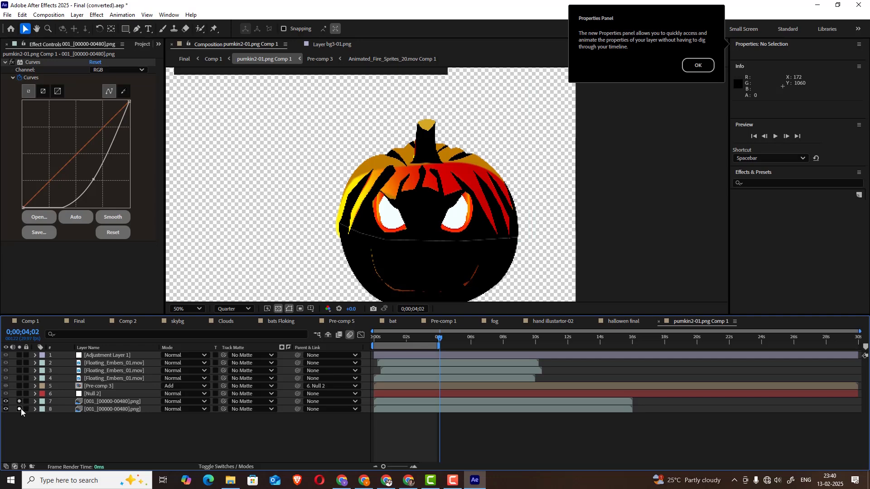
{"action": "left_click", "coordinate": [21, 409]}
{"action": "left_click", "coordinate": [21, 402]}
Briefly solo Pre-comp 3 layer 5 to view the fire over transparency
{"action": "left_click", "coordinate": [93, 386]}
{"action": "left_click", "coordinate": [20, 386]}
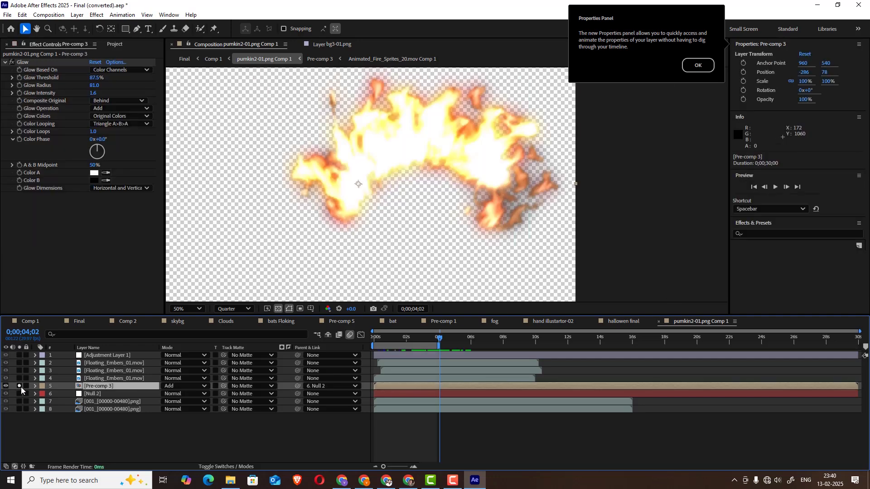
{"action": "left_click", "coordinate": [21, 386]}
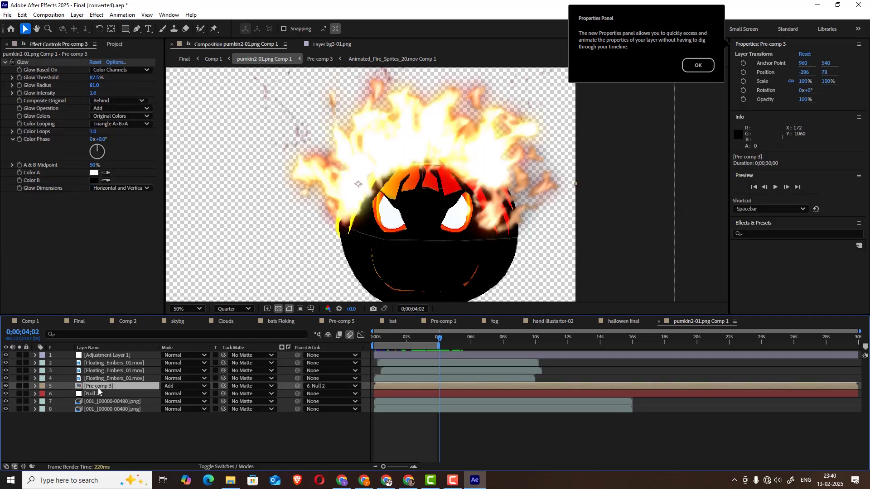
Open Pre-comp 3, play its fire animation, and scrub to 0;00;04;15
{"action": "double_click", "coordinate": [98, 386]}
{"action": "left_click", "coordinate": [86, 417]}
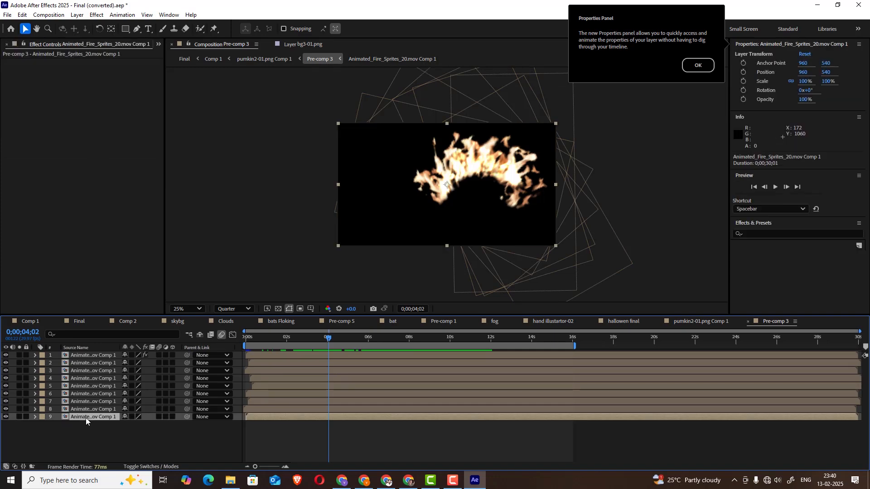
{"action": "scroll", "coordinate": [469, 188], "scroll_direction": "up", "scroll_amount": 2}
{"action": "scroll", "coordinate": [525, 231], "scroll_direction": "up", "scroll_amount": 1}
{"action": "left_click_drag", "start_coordinate": [547, 229], "coordinate": [356, 267]}
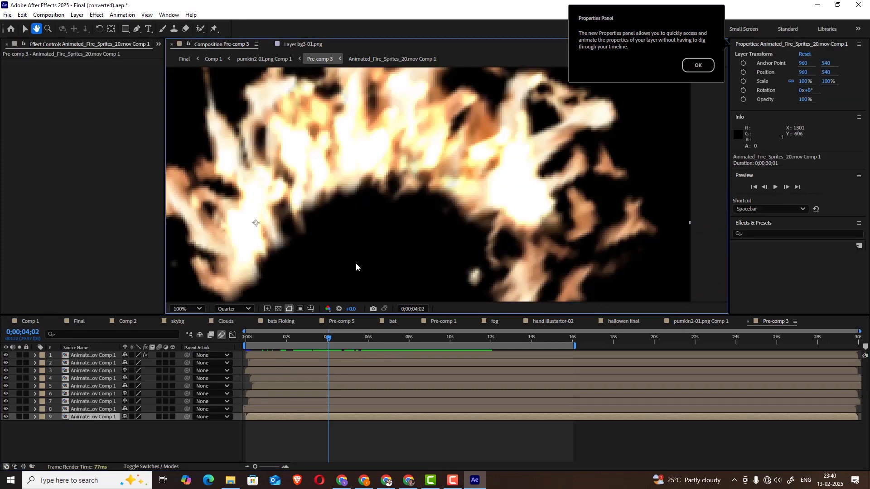
{"action": "key", "text": "space"}
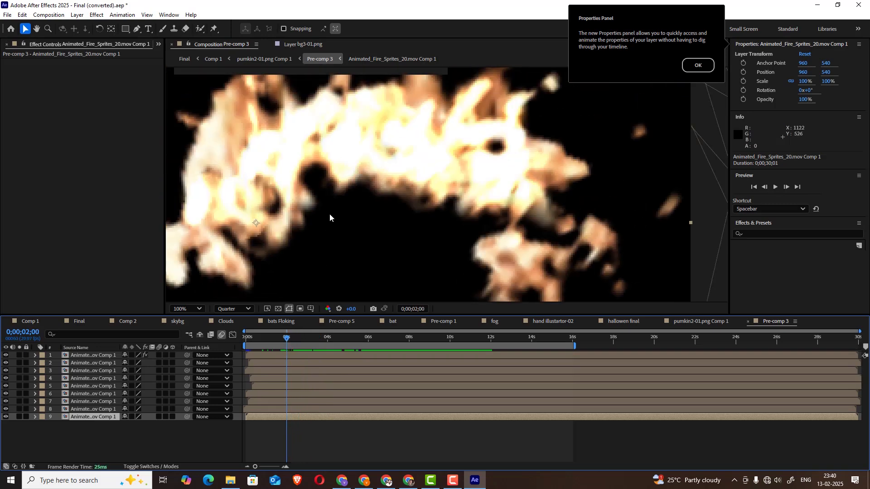
{"action": "scroll", "coordinate": [329, 218], "scroll_direction": "down", "scroll_amount": 3}
{"action": "left_click_drag", "start_coordinate": [283, 338], "coordinate": [338, 342]}
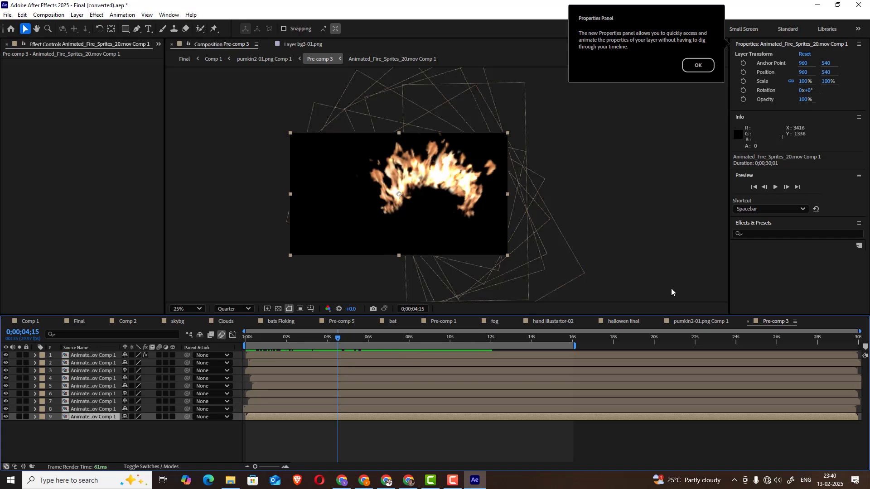
Return to pumkin2-01.png Comp 1 and expand layer 7's Masks and Curves effect to examine the mask and keyframes
{"action": "left_click", "coordinate": [702, 322]}
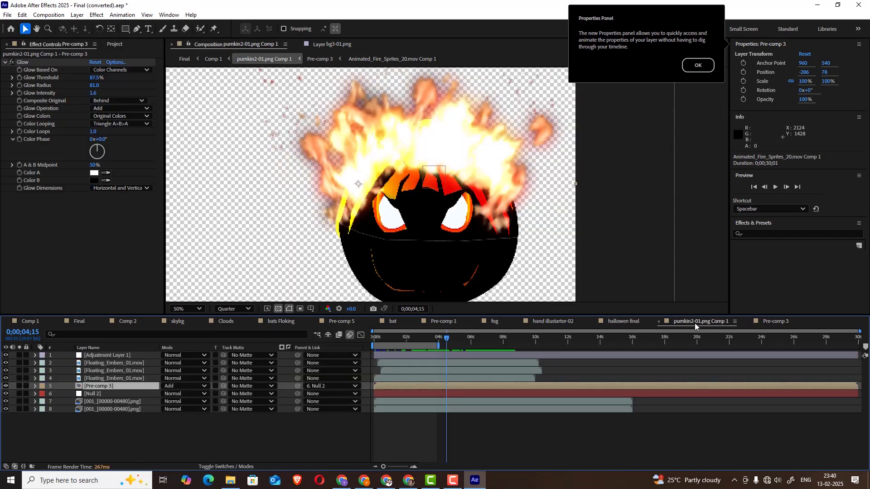
{"action": "left_click", "coordinate": [89, 402]}
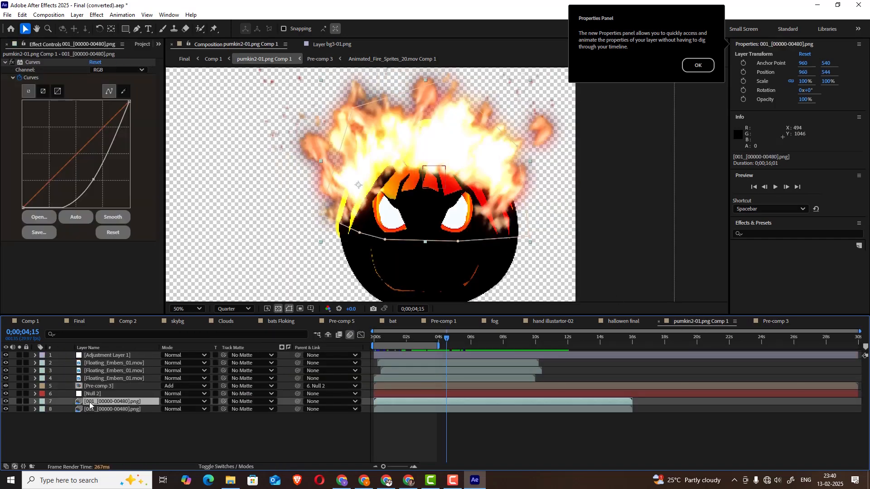
{"action": "left_click", "coordinate": [34, 402]}
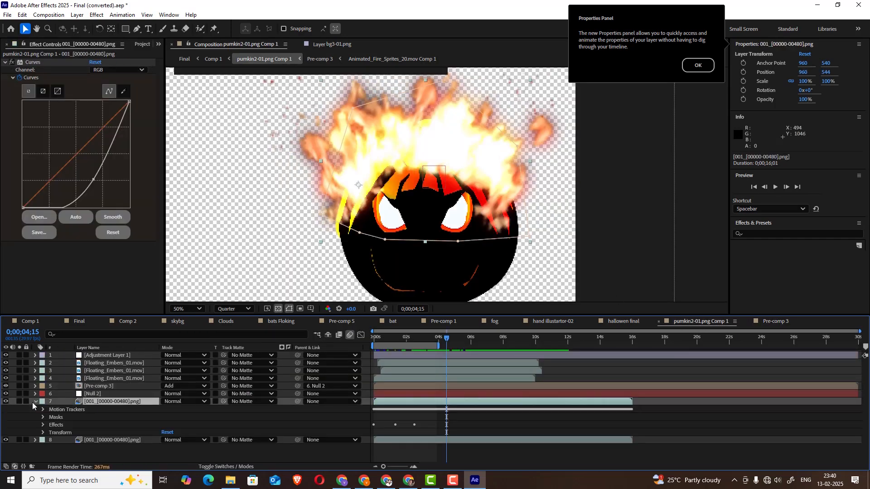
{"action": "left_click", "coordinate": [43, 425]}
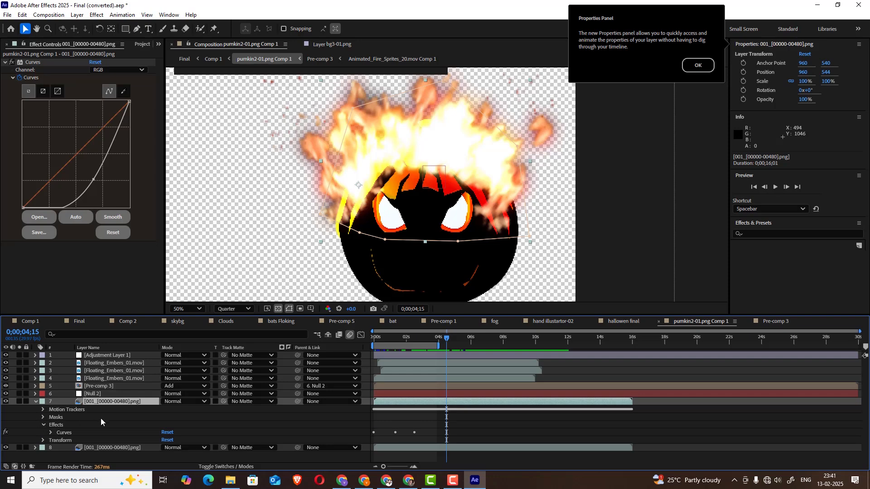
{"action": "left_click", "coordinate": [43, 418]}
{"action": "left_click", "coordinate": [47, 425]}
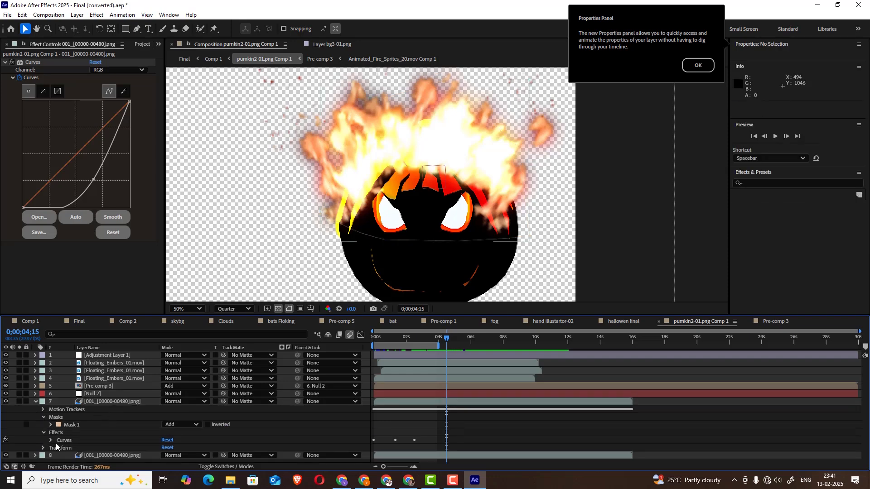
{"action": "left_click", "coordinate": [50, 440]}
{"action": "scroll", "coordinate": [120, 421], "scroll_direction": "down", "scroll_amount": 1}
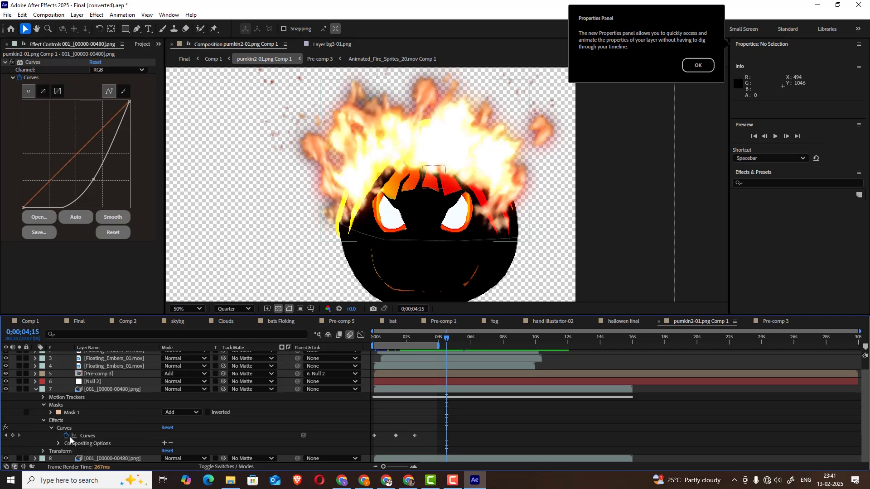
Solo layer 7 while scrubbing its Curves animation back to 0;00;00;14, release the solo, and collapse its properties
{"action": "left_click", "coordinate": [101, 389]}
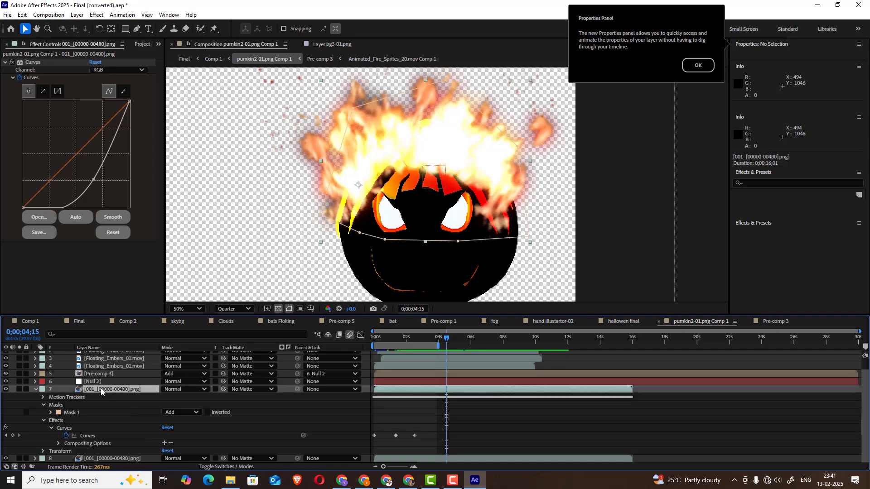
{"action": "left_click", "coordinate": [19, 389]}
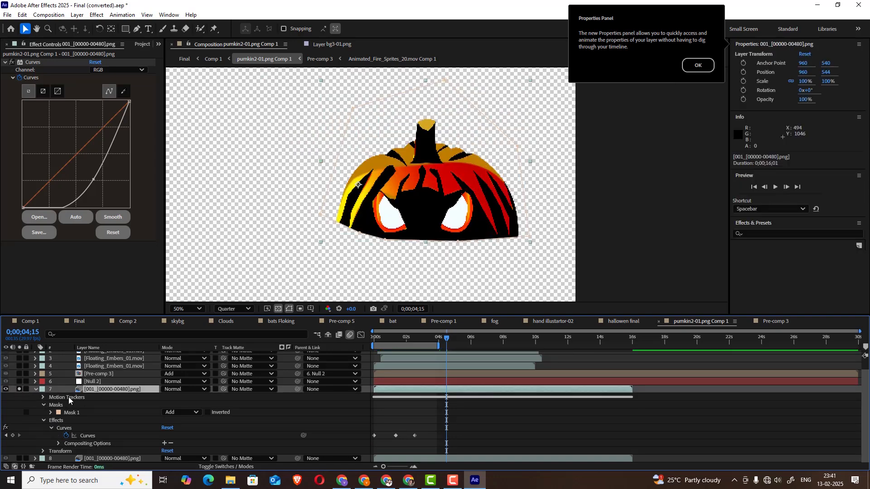
{"action": "left_click_drag", "start_coordinate": [446, 338], "coordinate": [381, 347]}
{"action": "left_click", "coordinate": [20, 388]}
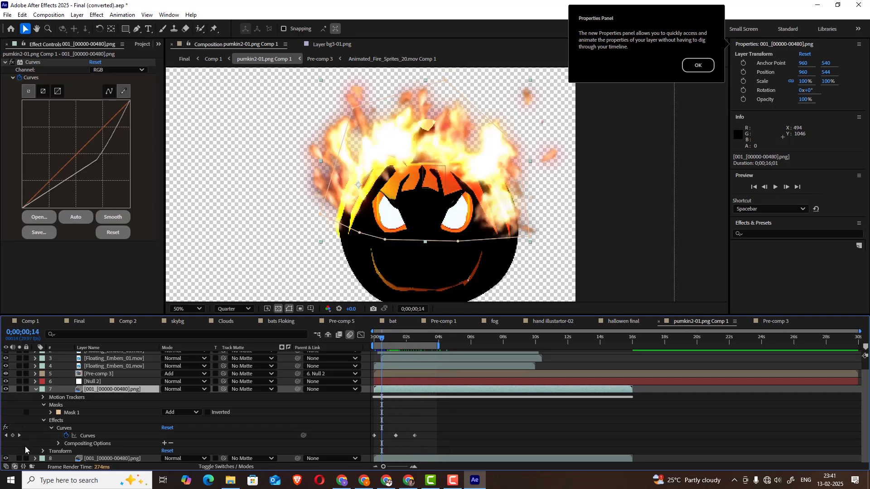
{"action": "left_click", "coordinate": [35, 389]}
Briefly solo lower pumpkin layer 8, and scrub the burning pumpkin's animation from the start to 0;00;03;00
{"action": "left_click", "coordinate": [96, 409]}
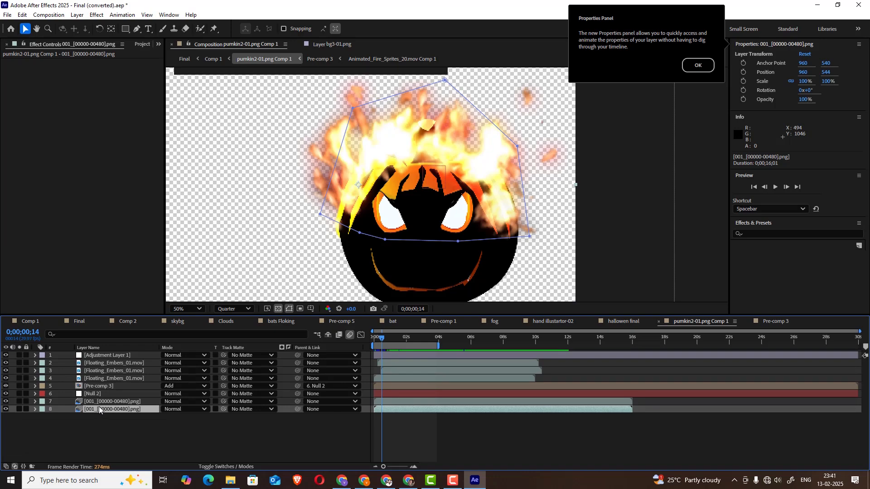
{"action": "left_click", "coordinate": [103, 402]}
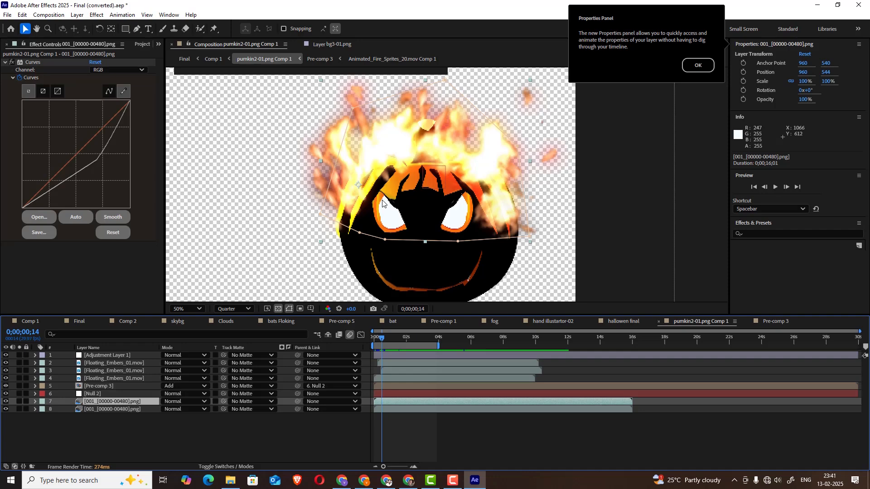
{"action": "left_click", "coordinate": [99, 409]}
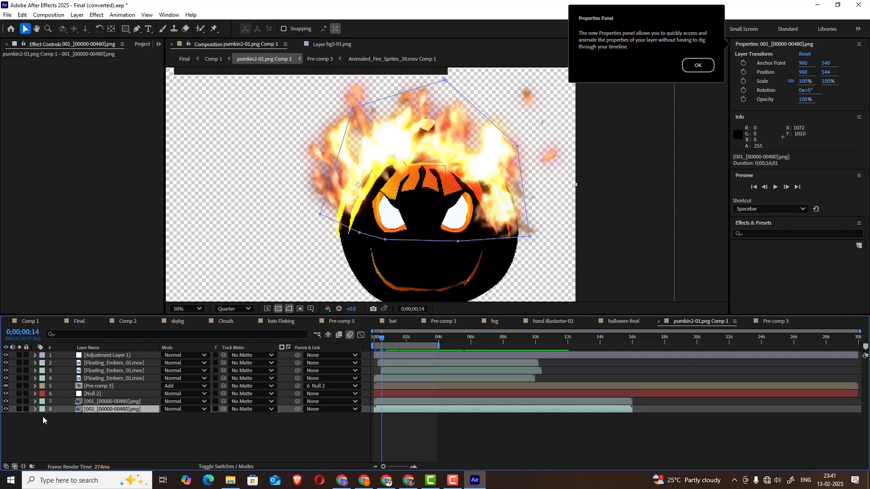
{"action": "left_click", "coordinate": [19, 410]}
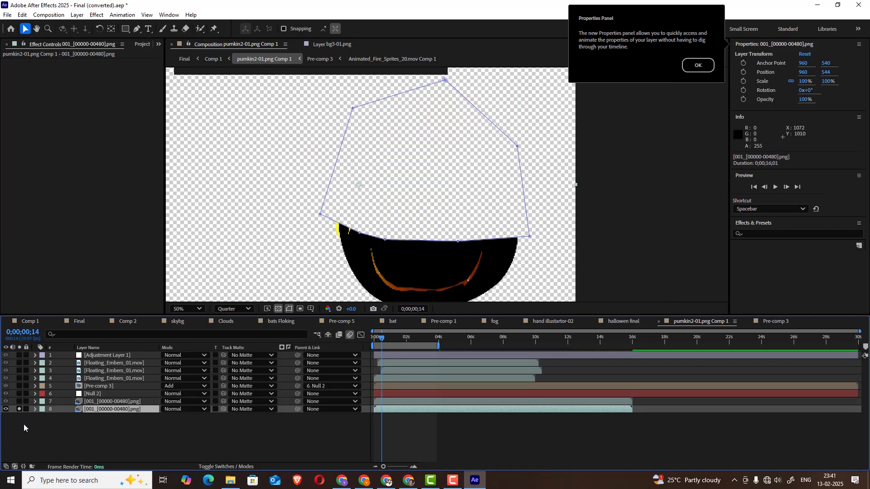
{"action": "left_click", "coordinate": [19, 410]}
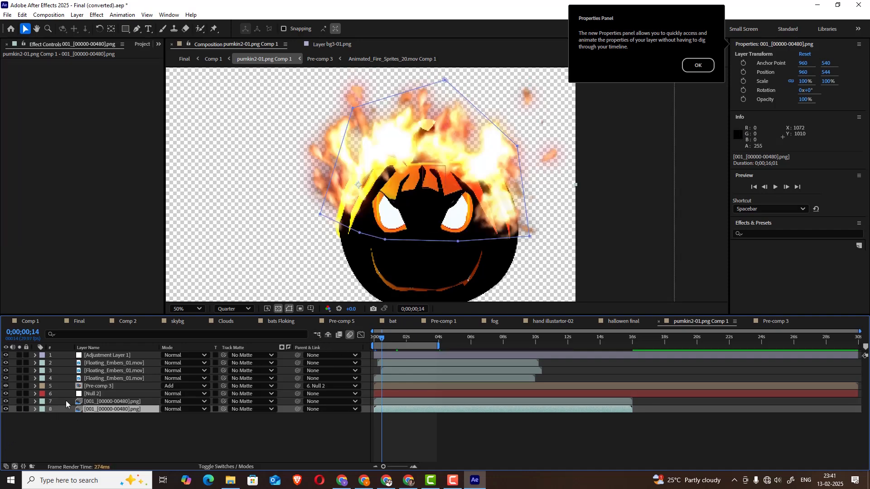
{"action": "left_click", "coordinate": [373, 341]}
{"action": "left_click_drag", "start_coordinate": [373, 341], "coordinate": [422, 336]}
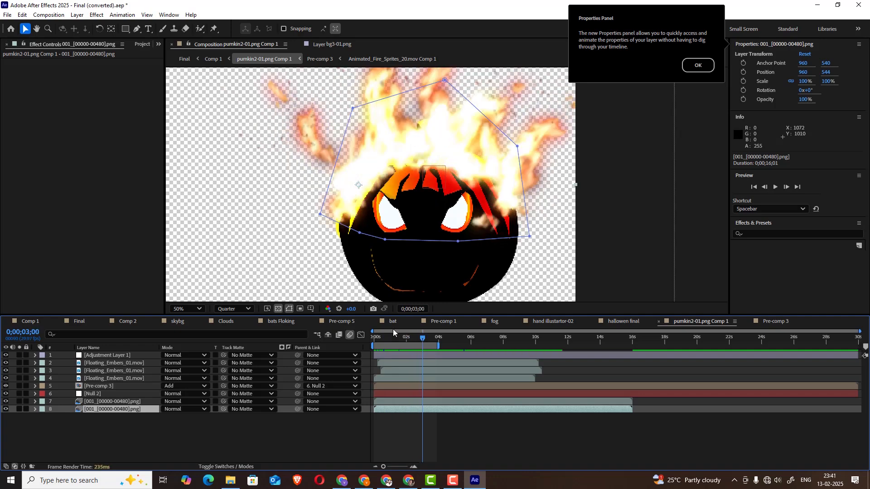
Examine the Floating_Embers_01.mov layers, briefly soloing layer 2 with the transparency grid off, and scrub to 0;00;02;23
{"action": "left_click", "coordinate": [111, 378]}
{"action": "left_click", "coordinate": [113, 370]}
{"action": "left_click", "coordinate": [114, 363]}
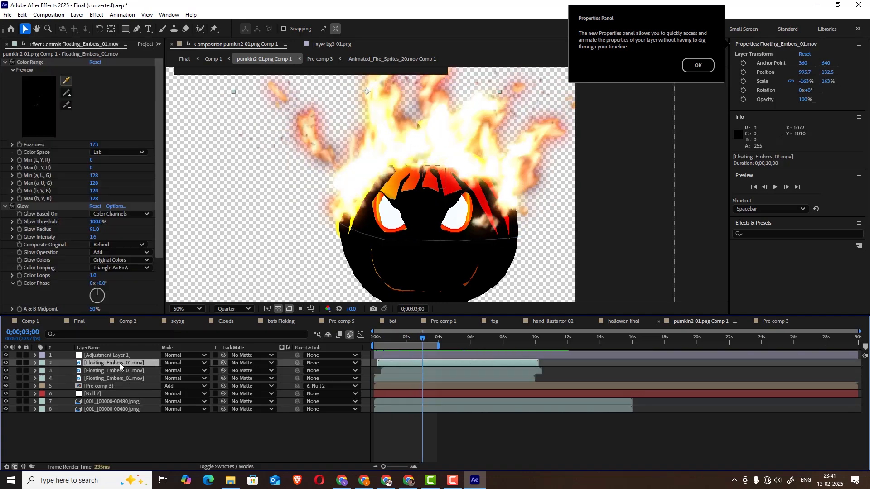
{"action": "left_click", "coordinate": [19, 363]}
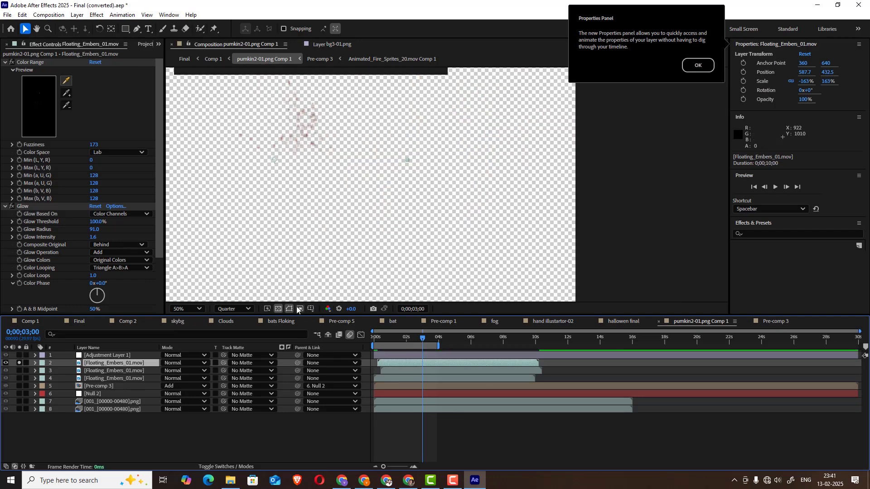
{"action": "left_click", "coordinate": [300, 308]}
{"action": "key", "text": "comma"}
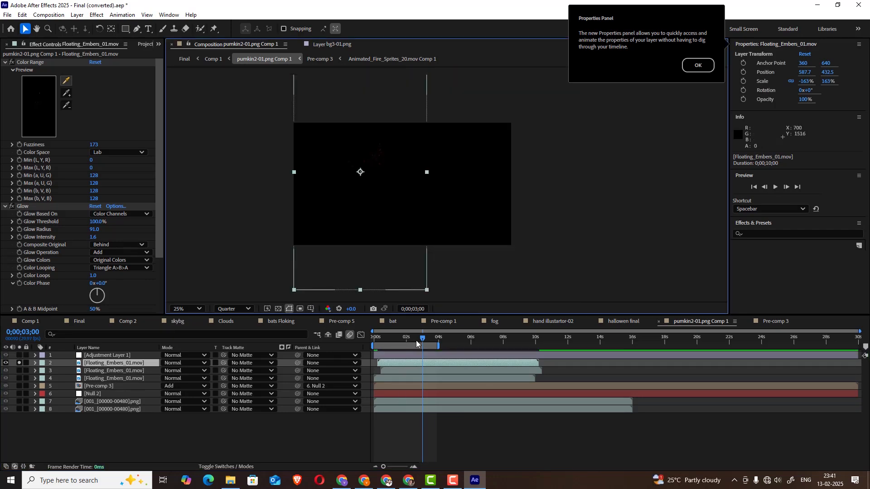
{"action": "mouse_move", "coordinate": [416, 343]}
{"action": "left_mouse_down"}
{"action": "mouse_move", "coordinate": [379, 337]}
{"action": "mouse_move", "coordinate": [429, 335]}
{"action": "mouse_move", "coordinate": [407, 335]}
{"action": "mouse_move", "coordinate": [418, 335]}
{"action": "left_mouse_up"}
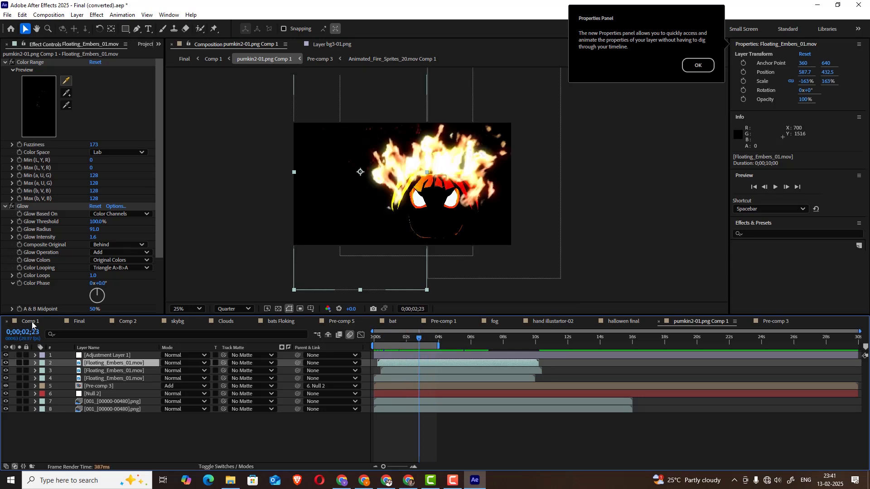
Return to Comp 1, select sparkles layer 12, scrub to 0;00;11;04, and briefly solo the layer to examine it
{"action": "left_click", "coordinate": [31, 321]}
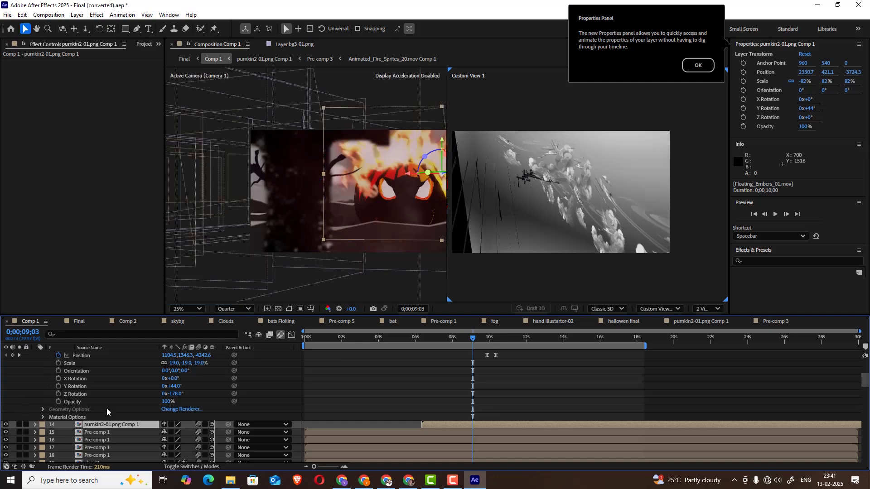
{"action": "scroll", "coordinate": [107, 408], "scroll_direction": "up", "scroll_amount": 3}
{"action": "left_click", "coordinate": [93, 394]}
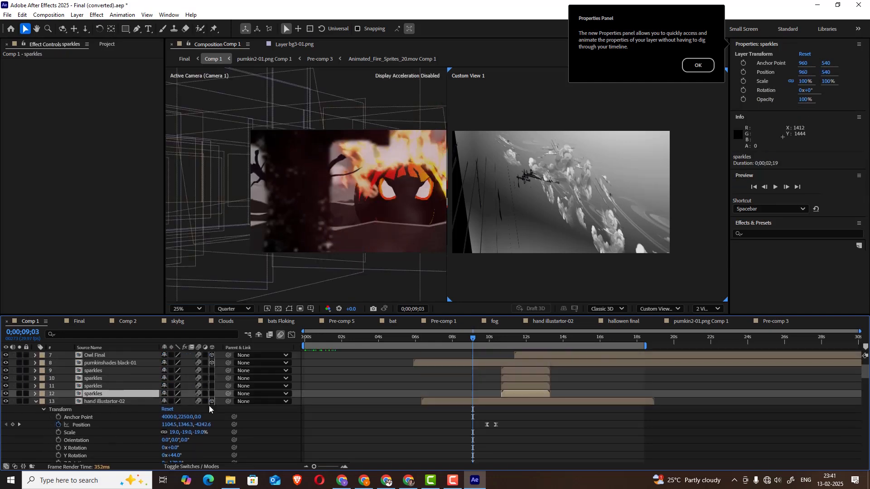
{"action": "left_click_drag", "start_coordinate": [490, 336], "coordinate": [510, 336]}
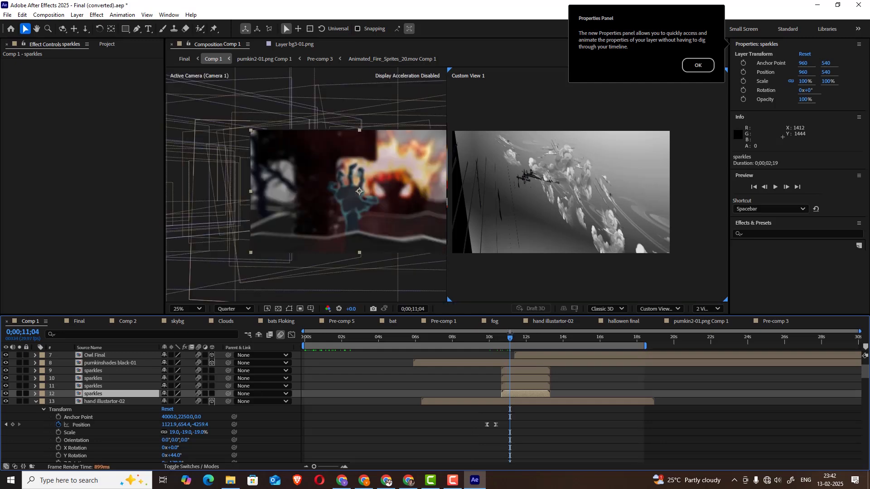
{"action": "left_click", "coordinate": [19, 393]}
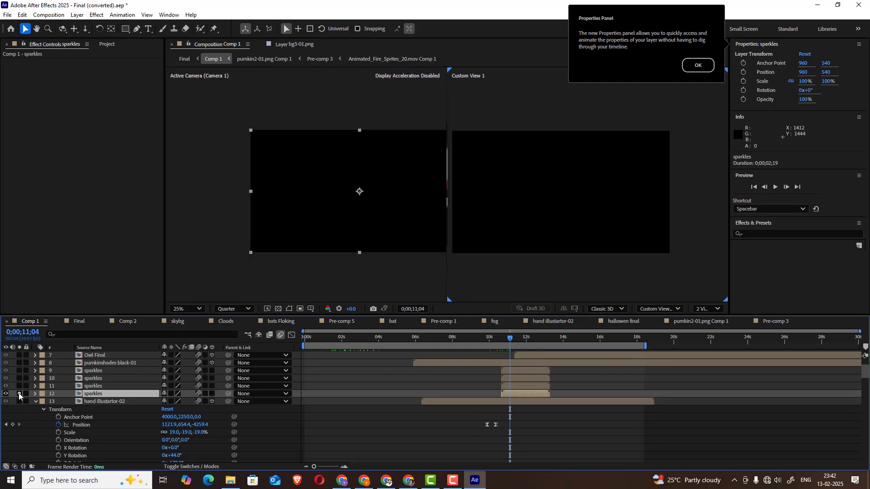
{"action": "left_click", "coordinate": [19, 393]}
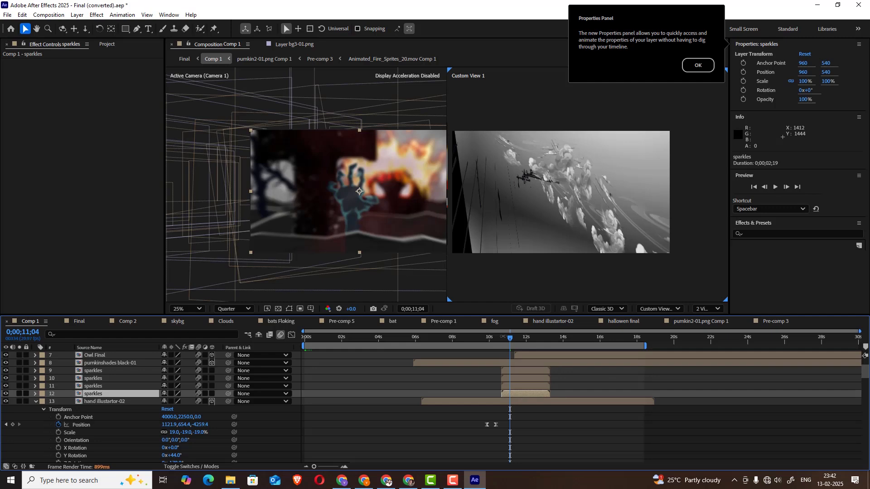
Scrub back to 0;00;10;08, set the work area start to 0;00;10;06, and play the preview of Comp 1
{"action": "left_click_drag", "start_coordinate": [504, 338], "coordinate": [494, 339]}
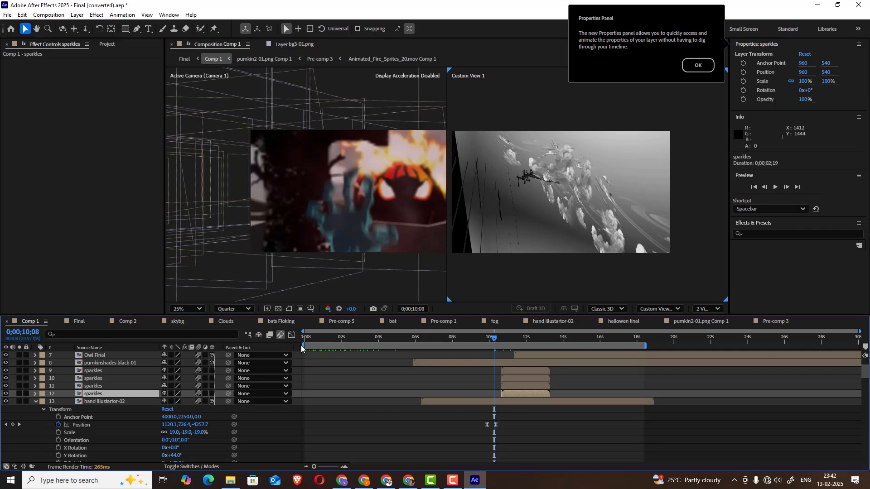
{"action": "left_click_drag", "start_coordinate": [305, 344], "coordinate": [483, 340]}
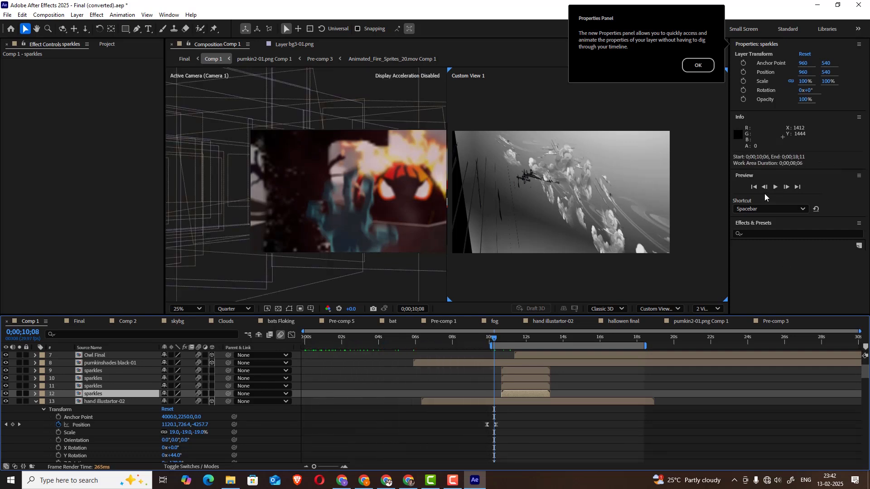
{"action": "left_click", "coordinate": [777, 188]}
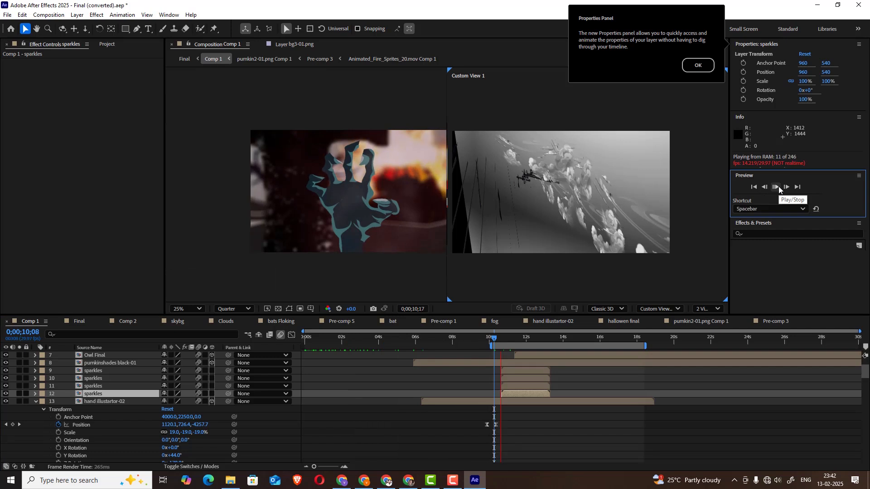
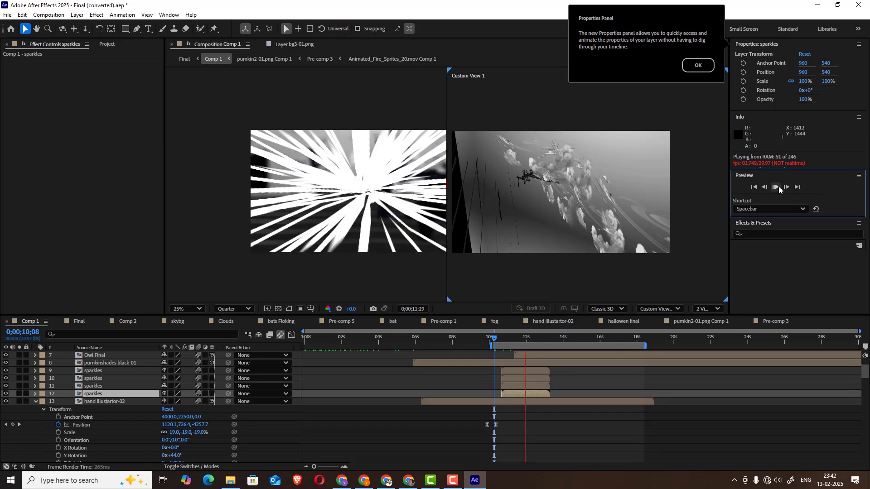
Stop the preview, open the composition of sparkles layer 12, and scrub it to 0;00;00;28
{"action": "left_click", "coordinate": [779, 189]}
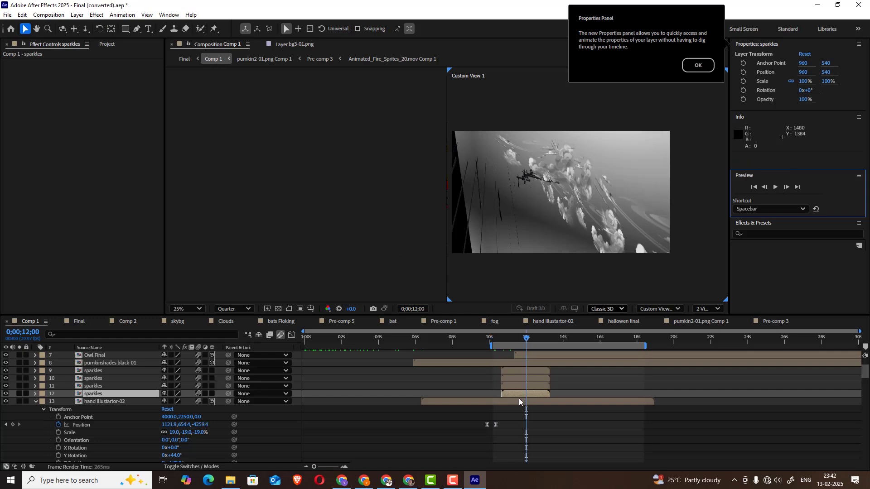
{"action": "mouse_move", "coordinate": [524, 338]}
{"action": "left_mouse_down"}
{"action": "mouse_move", "coordinate": [504, 338]}
{"action": "mouse_move", "coordinate": [521, 334]}
{"action": "left_mouse_up"}
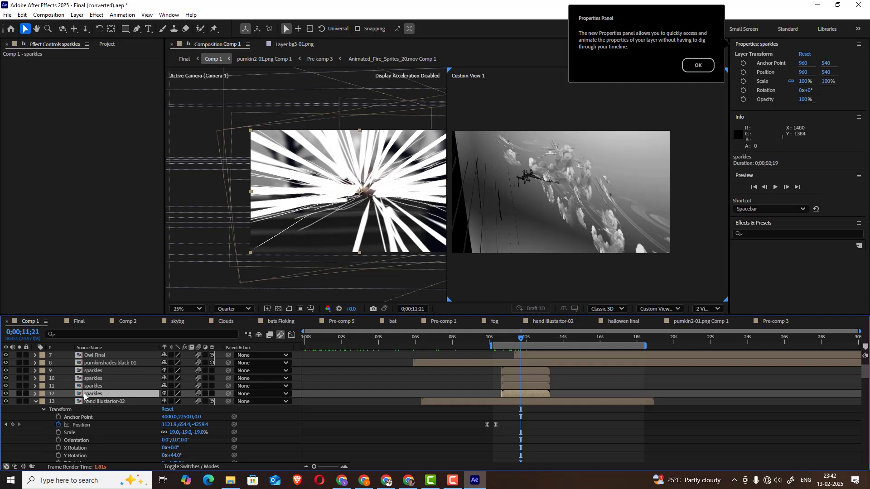
{"action": "double_click", "coordinate": [88, 393]}
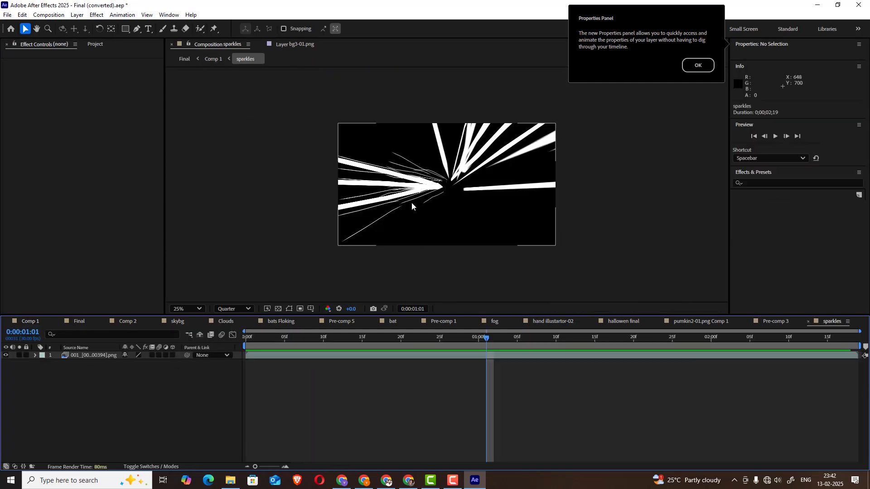
{"action": "left_click_drag", "start_coordinate": [480, 341], "coordinate": [463, 322]}
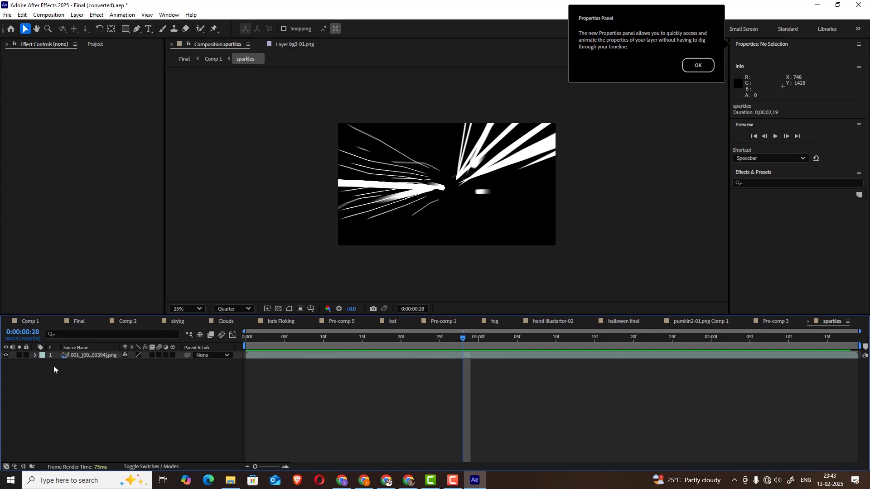
Draw a curved open Pen path on a new shape layer, running from just below the frame's centre past its right edge
{"action": "left_click", "coordinate": [81, 355]}
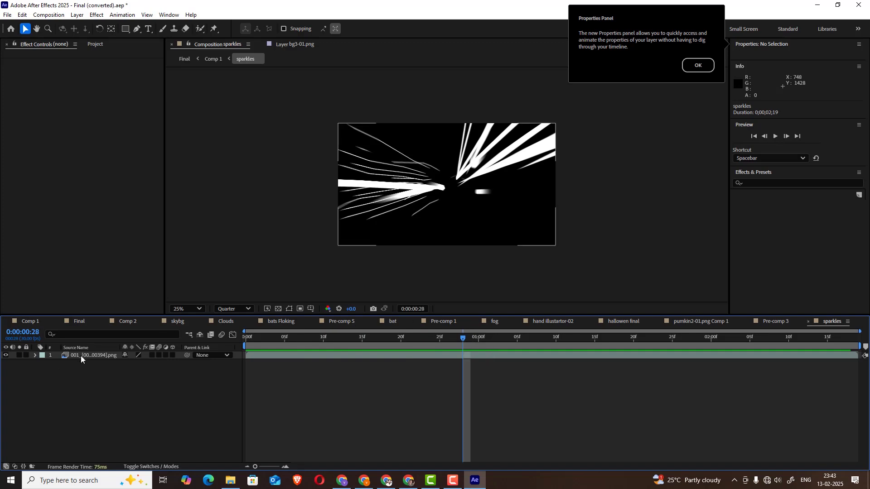
{"action": "left_click", "coordinate": [137, 29]}
{"action": "left_click", "coordinate": [135, 403]}
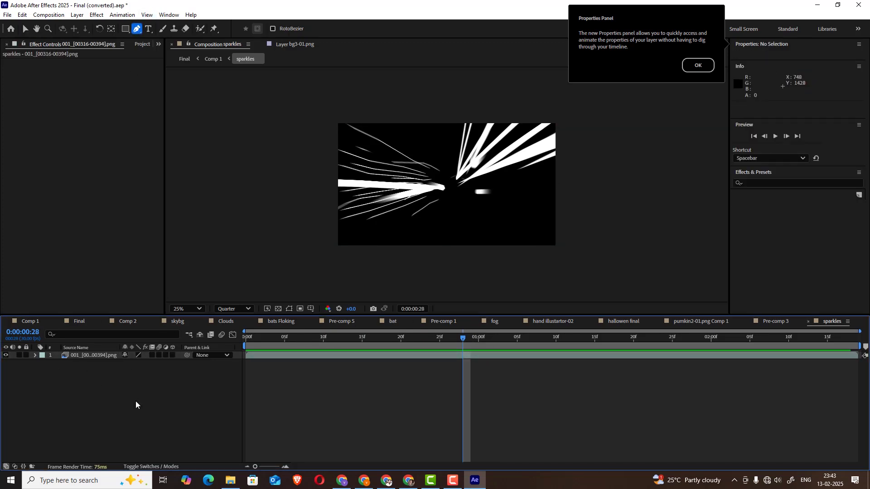
{"action": "left_click", "coordinate": [442, 206]}
{"action": "left_click_drag", "start_coordinate": [528, 202], "coordinate": [659, 181]}
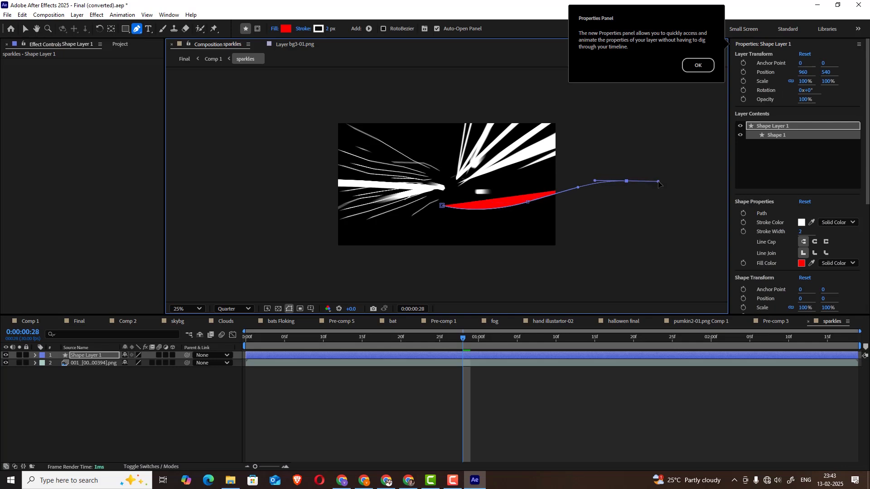
Expand the contents of Shape 1 in Shape Layer 1 and hide its Fill 1
{"action": "left_click", "coordinate": [34, 356]}
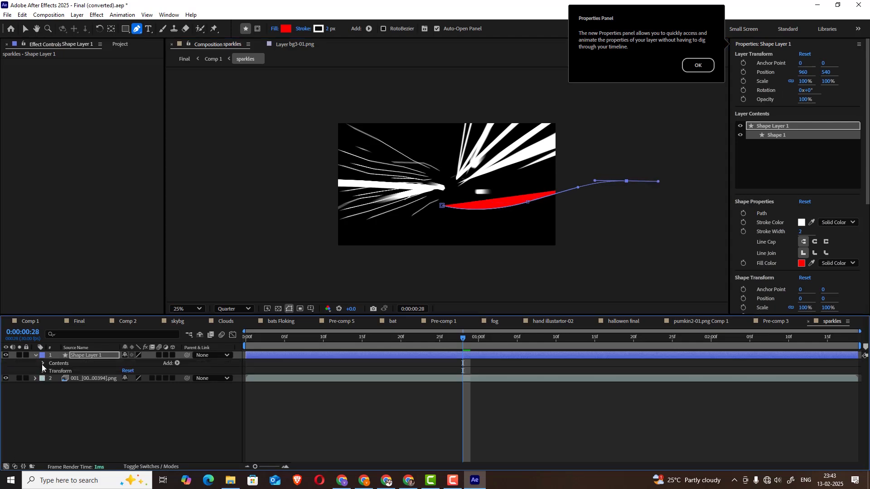
{"action": "left_click", "coordinate": [43, 363]}
{"action": "left_click", "coordinate": [51, 371]}
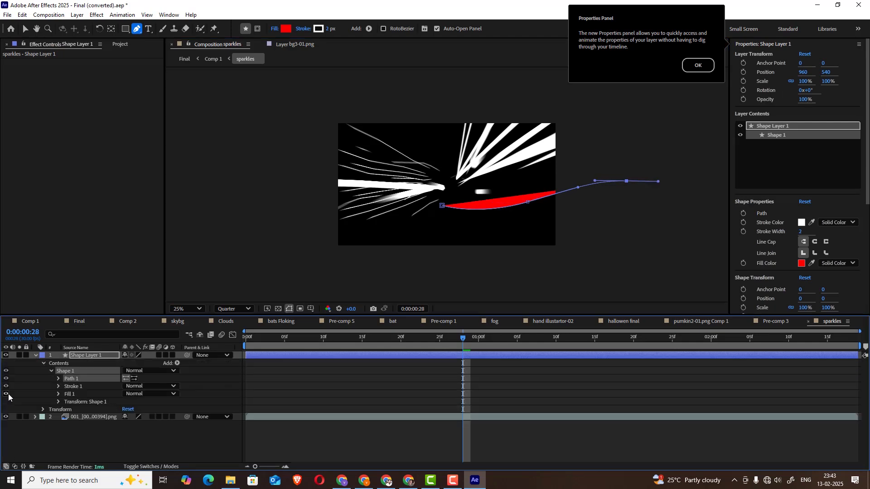
{"action": "left_click", "coordinate": [6, 394]}
Set Stroke 1 of the curved line to a width of 99 with a Round Cap
{"action": "left_click", "coordinate": [57, 386]}
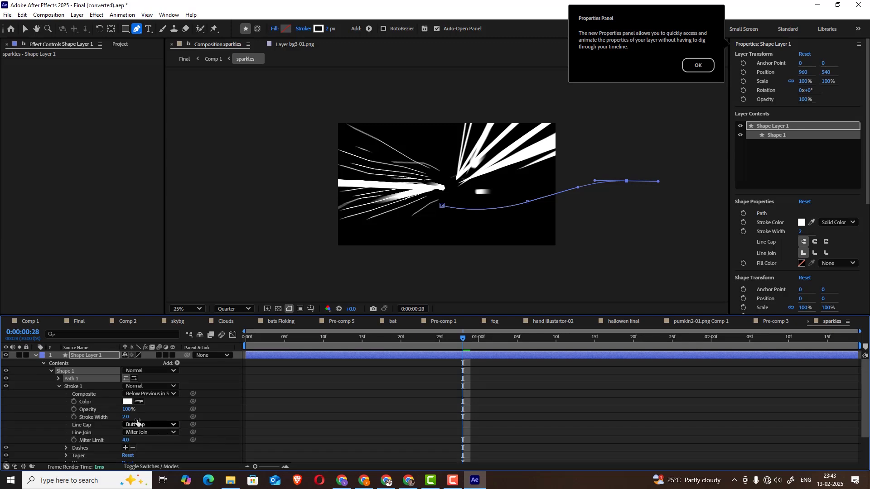
{"action": "left_click_drag", "start_coordinate": [127, 417], "coordinate": [168, 414]}
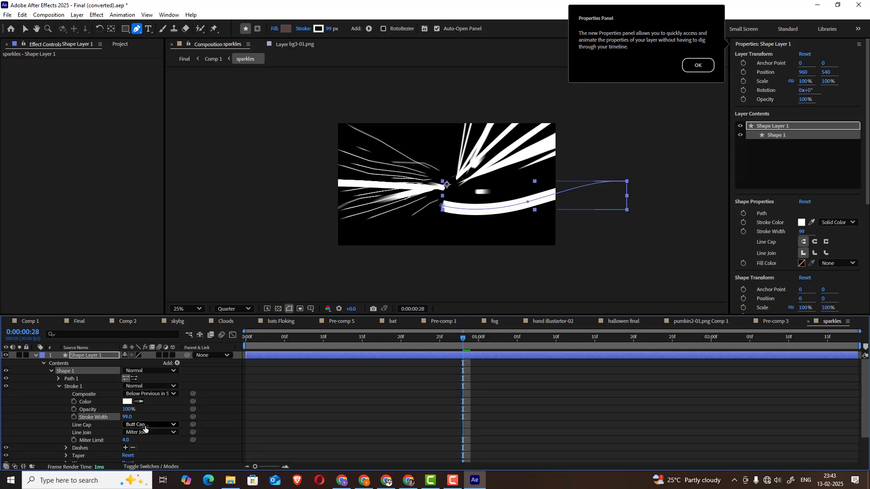
{"action": "left_click", "coordinate": [149, 425]}
{"action": "left_click", "coordinate": [150, 446]}
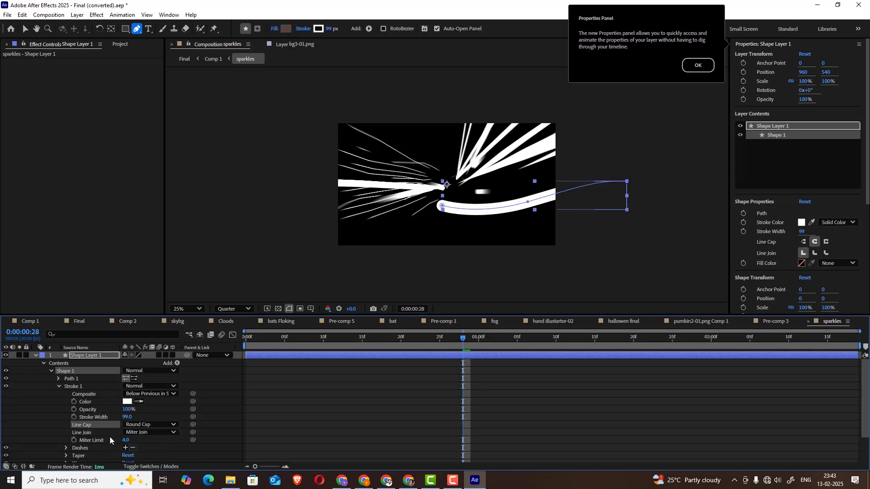
Taper the curved stroke with a Start Length of 36% and an End Length of 66%
{"action": "left_click", "coordinate": [66, 455]}
{"action": "scroll", "coordinate": [155, 438], "scroll_direction": "down", "scroll_amount": 3}
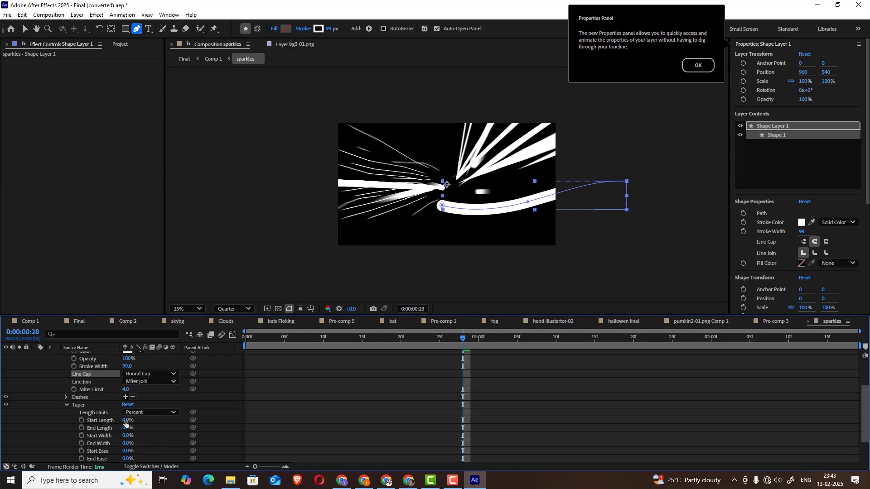
{"action": "left_click_drag", "start_coordinate": [126, 423], "coordinate": [154, 426]}
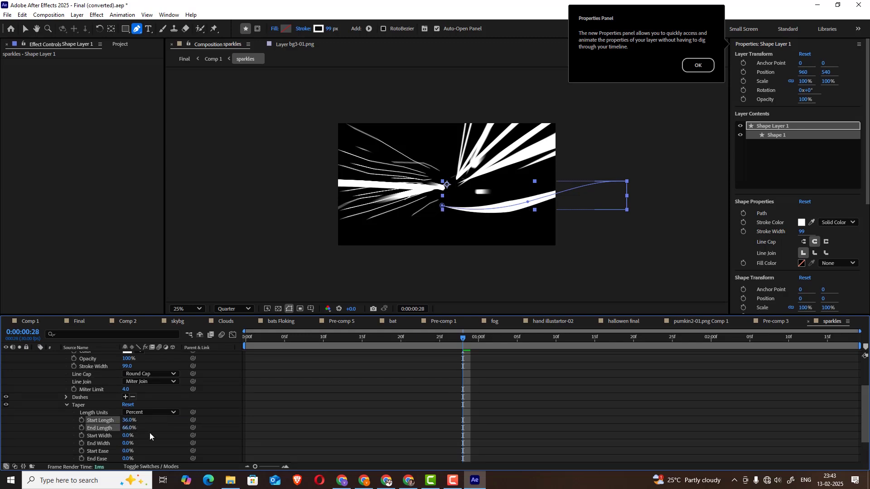
Add Trim Paths to Shape 1 and set its End to 69%
{"action": "scroll", "coordinate": [163, 403], "scroll_direction": "up", "scroll_amount": 4}
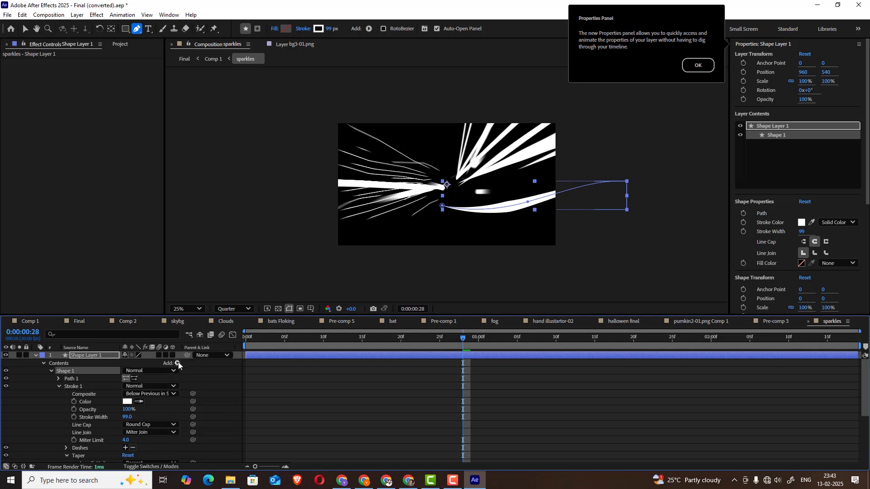
{"action": "left_click", "coordinate": [177, 363]}
{"action": "left_click", "coordinate": [206, 314]}
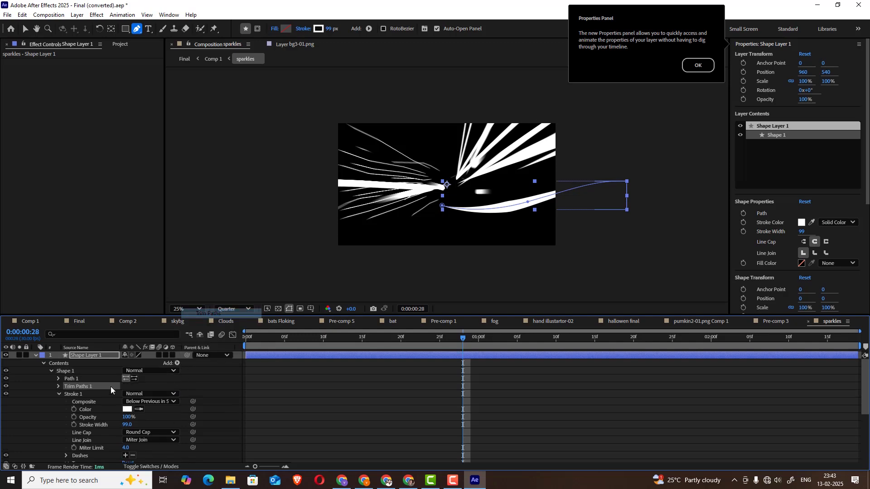
{"action": "left_click", "coordinate": [58, 386]}
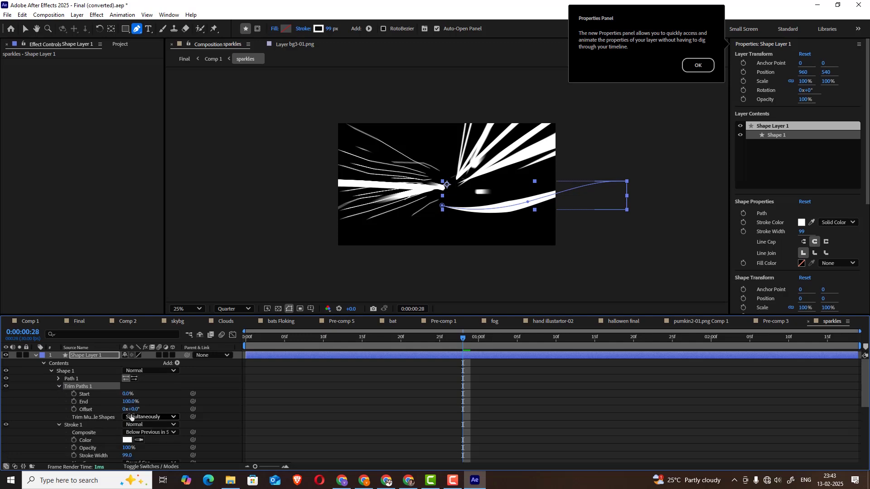
{"action": "mouse_move", "coordinate": [128, 401]}
{"action": "left_mouse_down"}
{"action": "mouse_move", "coordinate": [69, 401]}
{"action": "mouse_move", "coordinate": [103, 401]}
{"action": "left_mouse_up"}
Raise the stroke's taper Start Length to 74%
{"action": "scroll", "coordinate": [120, 430], "scroll_direction": "down", "scroll_amount": 2}
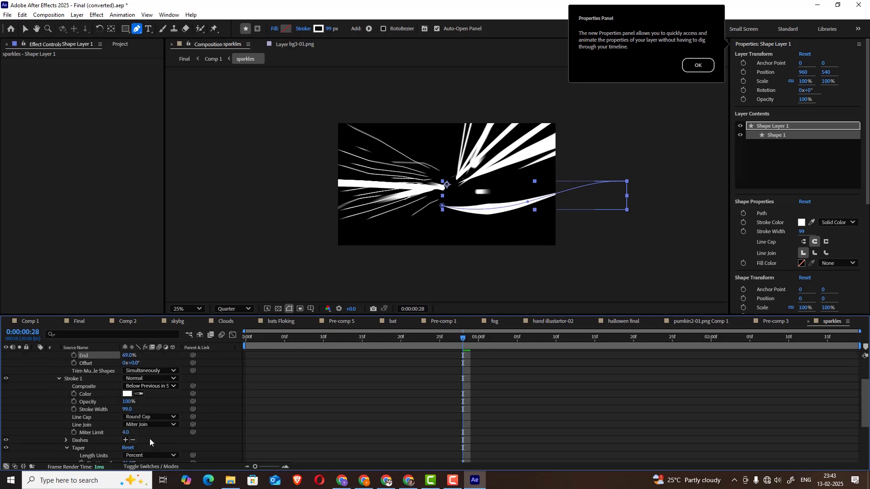
{"action": "scroll", "coordinate": [143, 424], "scroll_direction": "down", "scroll_amount": 2}
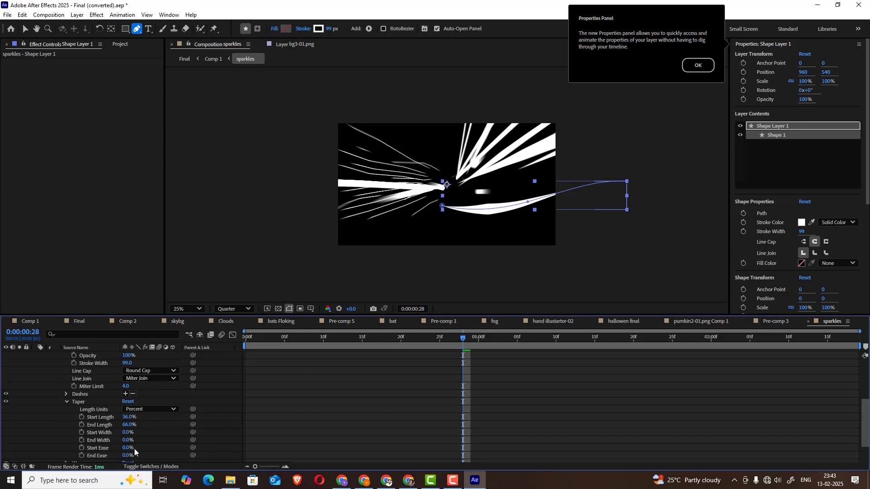
{"action": "left_click_drag", "start_coordinate": [128, 416], "coordinate": [142, 415]}
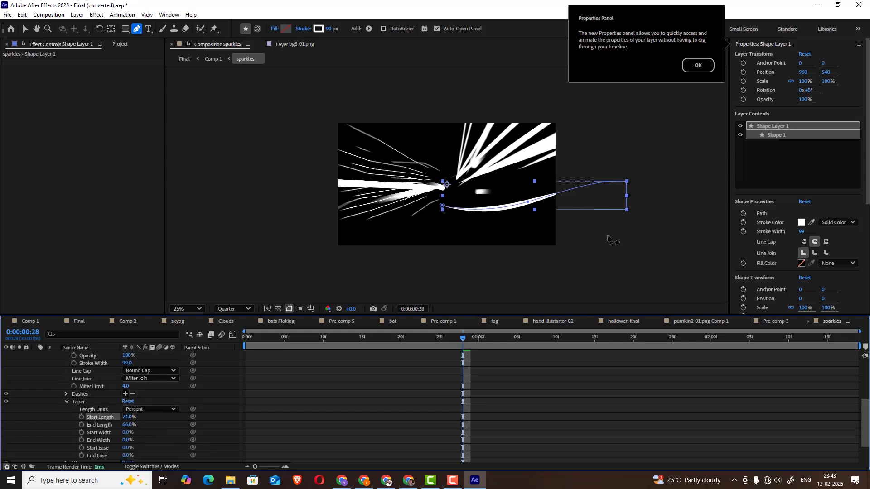
Zoom the composition view to 50% and try out the Trim Paths values, leaving Start at 0% and End at 59%
{"action": "scroll", "coordinate": [598, 231], "scroll_direction": "up", "scroll_amount": 2}
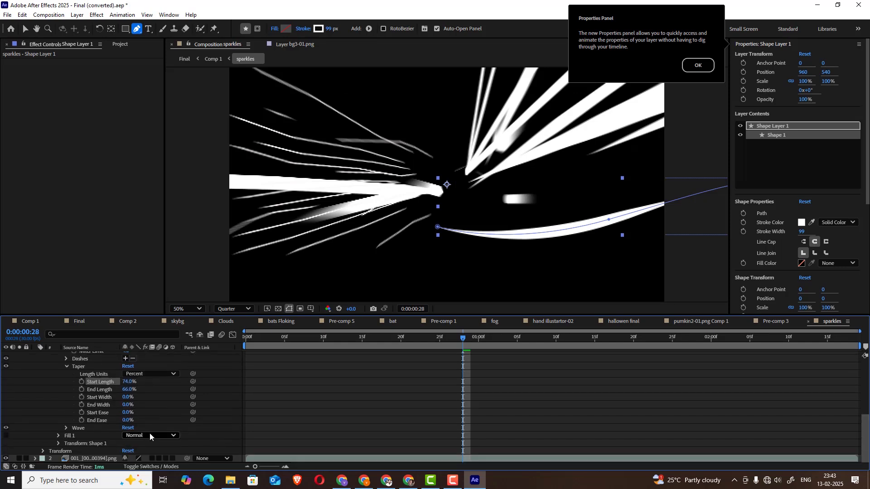
{"action": "scroll", "coordinate": [150, 433], "scroll_direction": "up", "scroll_amount": 3}
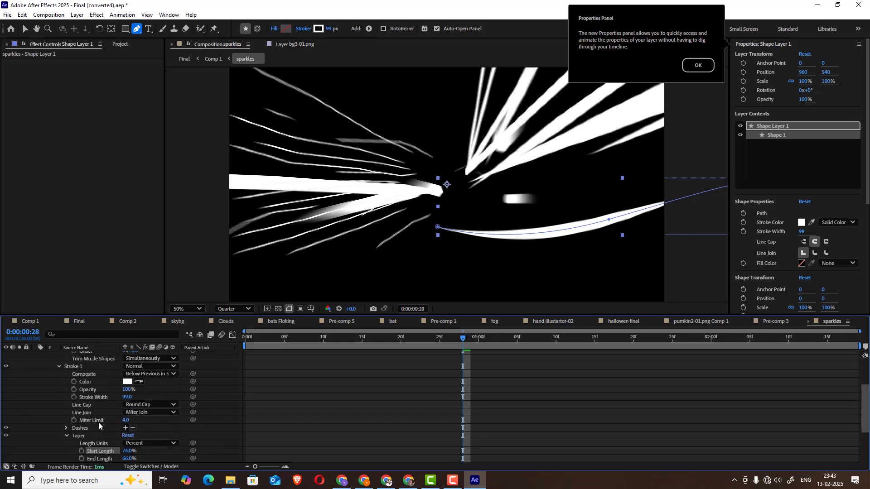
{"action": "scroll", "coordinate": [98, 422], "scroll_direction": "up", "scroll_amount": 2}
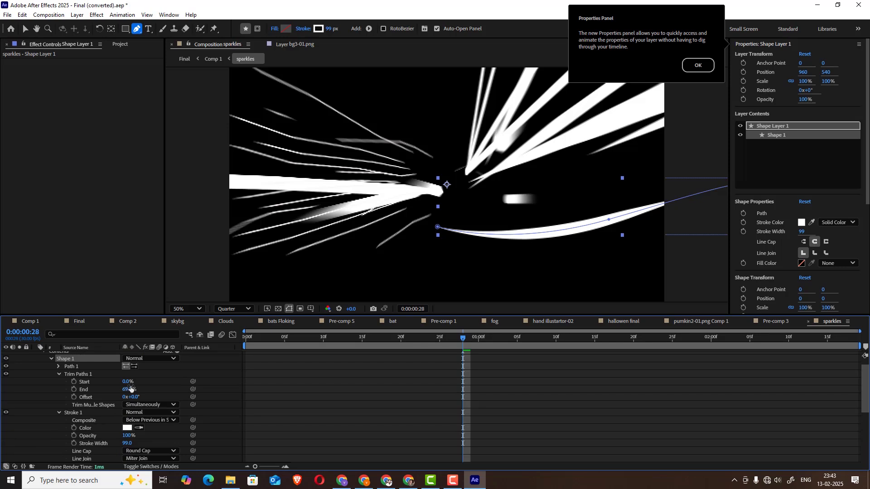
{"action": "mouse_move", "coordinate": [128, 381]}
{"action": "left_mouse_down"}
{"action": "mouse_move", "coordinate": [167, 378]}
{"action": "mouse_move", "coordinate": [109, 383]}
{"action": "mouse_move", "coordinate": [90, 394]}
{"action": "mouse_move", "coordinate": [168, 374]}
{"action": "mouse_move", "coordinate": [81, 390]}
{"action": "left_mouse_up"}
Hide and deselect Shape Layer 1, and scrub through the early part of the sparkles animation
{"action": "scroll", "coordinate": [72, 395], "scroll_direction": "up", "scroll_amount": 2}
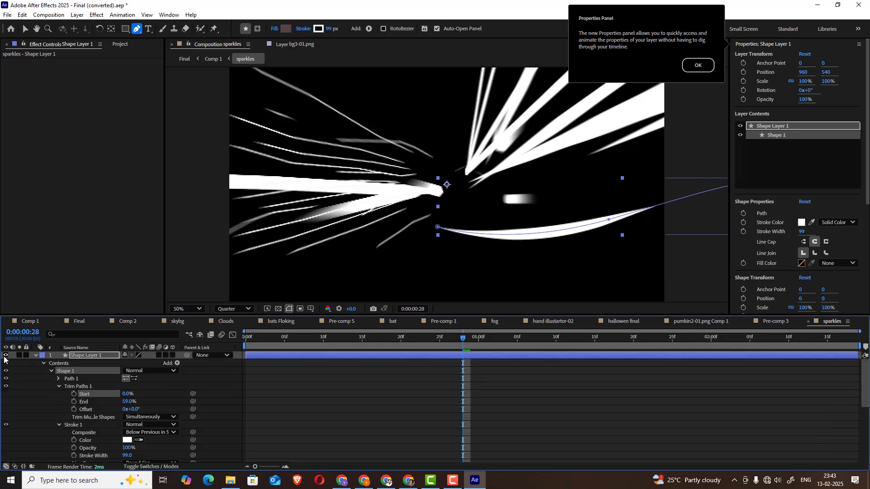
{"action": "left_click", "coordinate": [5, 355]}
{"action": "left_click", "coordinate": [316, 404]}
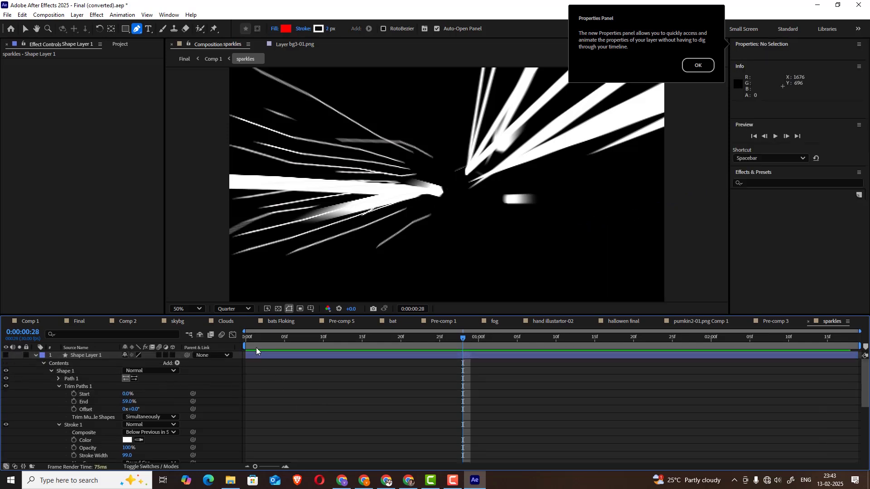
{"action": "left_click_drag", "start_coordinate": [255, 340], "coordinate": [320, 348]}
{"action": "scroll", "coordinate": [418, 186], "scroll_direction": "down", "scroll_amount": 2}
Return to Comp 1 and scrub through the sparkles burst to 0;00;13;22
{"action": "left_click", "coordinate": [33, 322]}
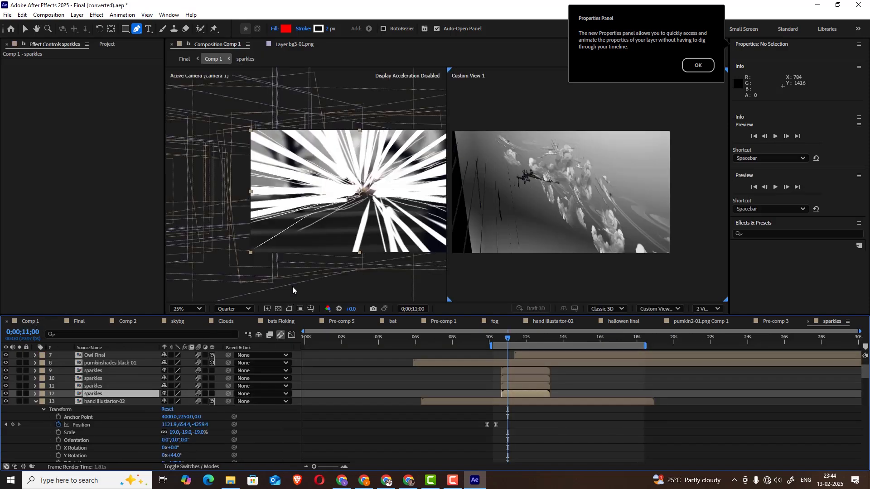
{"action": "mouse_move", "coordinate": [507, 340]}
{"action": "left_mouse_down"}
{"action": "mouse_move", "coordinate": [543, 337]}
{"action": "mouse_move", "coordinate": [522, 345]}
{"action": "left_mouse_up"}
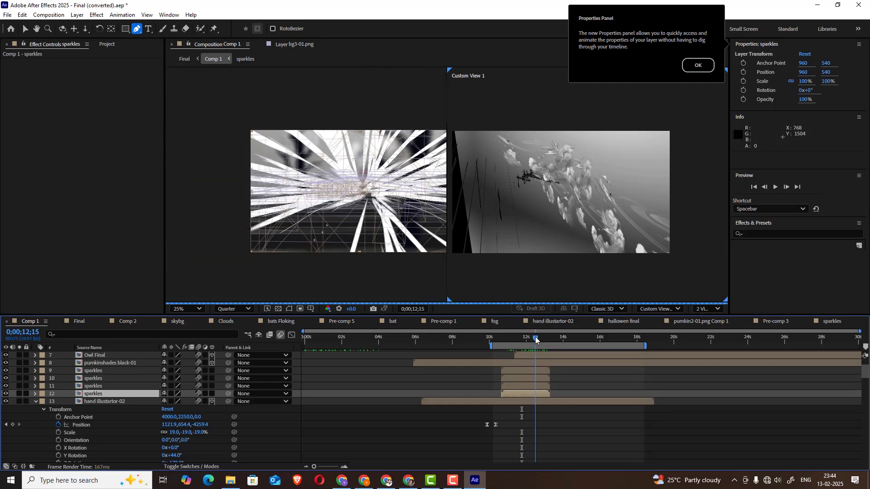
{"action": "left_click", "coordinate": [535, 338]}
{"action": "left_click_drag", "start_coordinate": [536, 339], "coordinate": [529, 338]}
{"action": "left_click", "coordinate": [527, 338]}
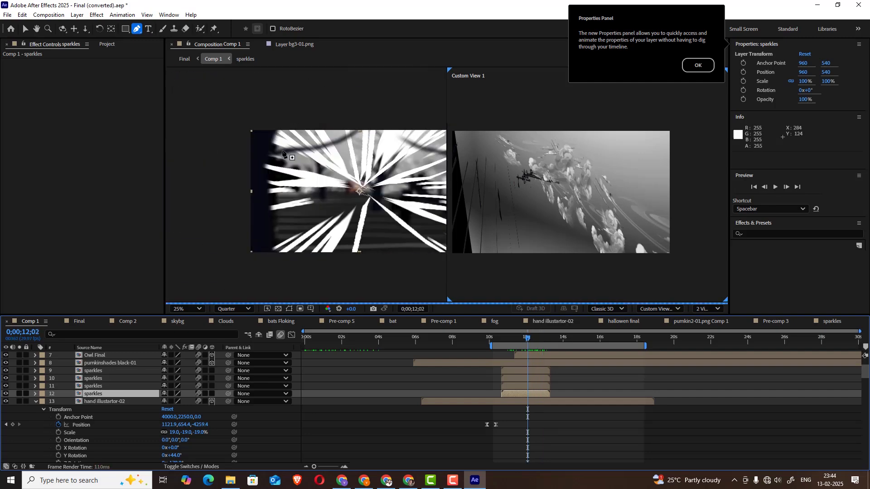
{"action": "left_click_drag", "start_coordinate": [540, 339], "coordinate": [558, 333]}
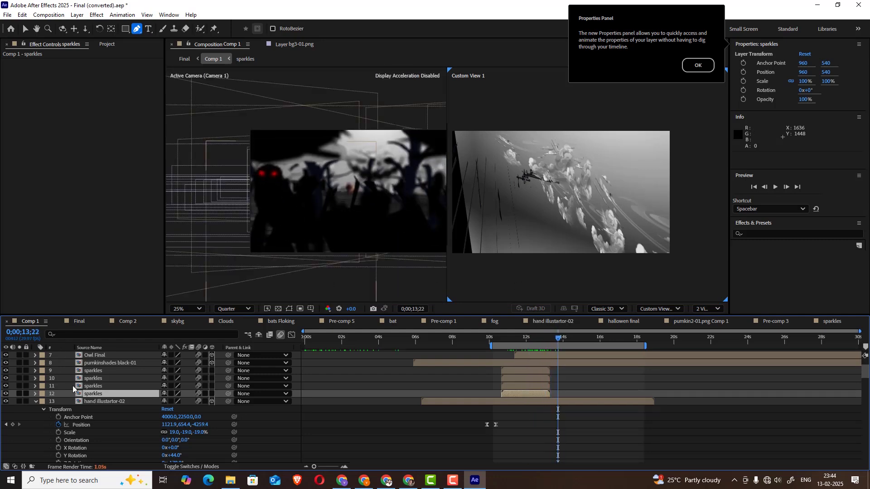
Select the Owl Final layer in Comp 1, solo it briefly, and open its composition
{"action": "scroll", "coordinate": [79, 390], "scroll_direction": "up", "scroll_amount": 1}
{"action": "left_click", "coordinate": [102, 379]}
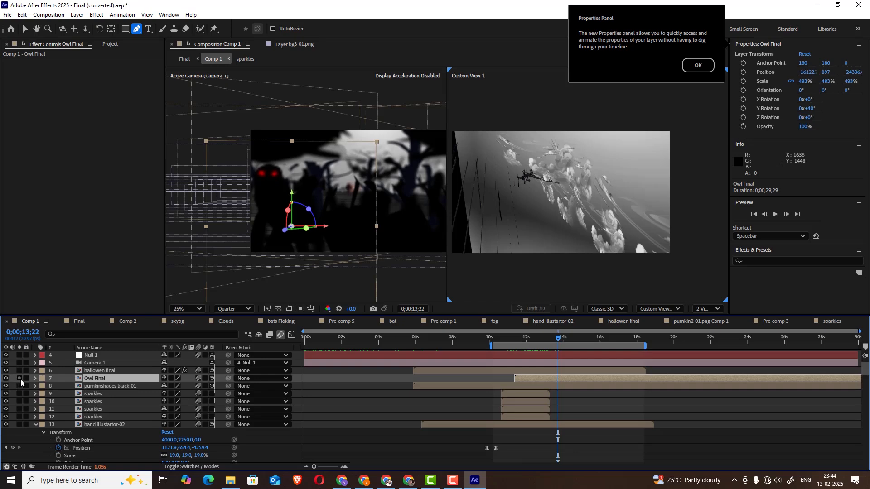
{"action": "left_click", "coordinate": [19, 378]}
{"action": "left_click", "coordinate": [19, 378]}
{"action": "double_click", "coordinate": [93, 378]}
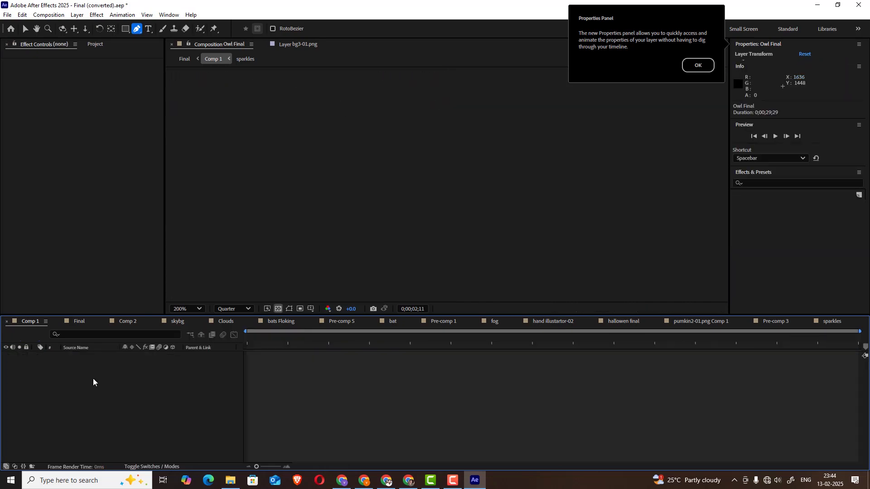
Select Pre-comp 7 to examine its Puppet and Matte Choker effects, and scrub the owl to 0;00;04;07
{"action": "mouse_move", "coordinate": [290, 337]}
{"action": "left_mouse_down"}
{"action": "mouse_move", "coordinate": [252, 337]}
{"action": "mouse_move", "coordinate": [293, 338]}
{"action": "left_mouse_up"}
{"action": "left_click", "coordinate": [82, 356]}
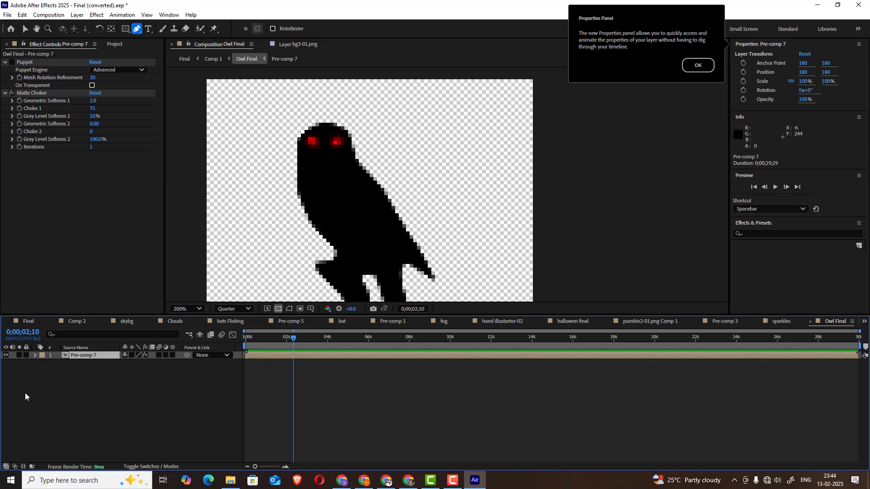
{"action": "left_click_drag", "start_coordinate": [288, 342], "coordinate": [332, 340]}
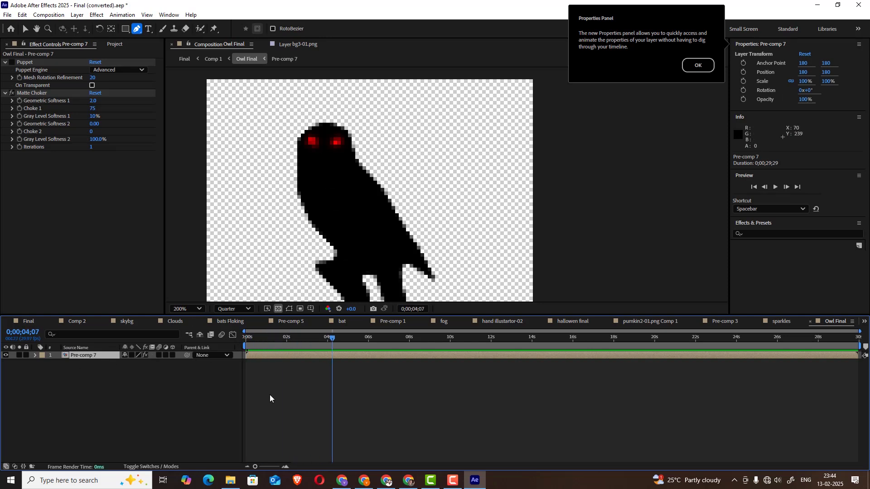
Open Pre-comp 7, scrub to 0;00;04;08, and select each Red Solid 2 eye layer to examine its Glow effect
{"action": "double_click", "coordinate": [84, 356]}
{"action": "mouse_move", "coordinate": [363, 346]}
{"action": "left_mouse_down"}
{"action": "mouse_move", "coordinate": [281, 345]}
{"action": "mouse_move", "coordinate": [362, 345]}
{"action": "left_mouse_up"}
{"action": "scroll", "coordinate": [442, 208], "scroll_direction": "up", "scroll_amount": 1}
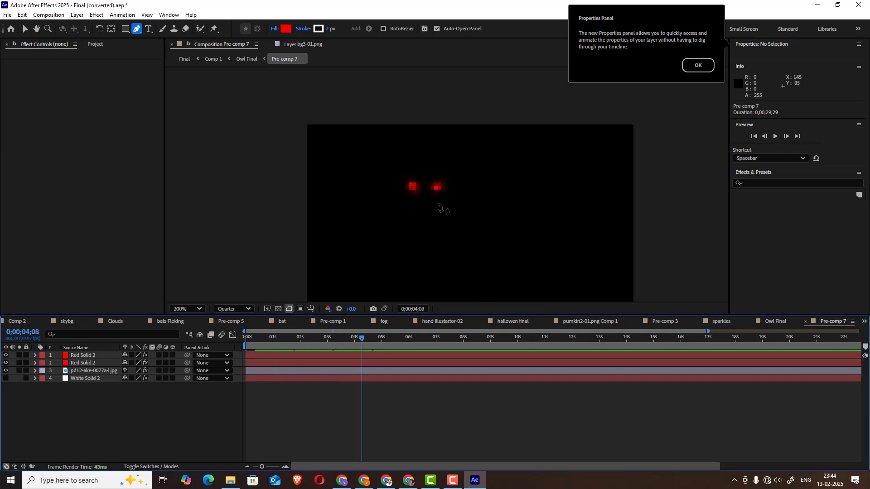
{"action": "left_click", "coordinate": [84, 356]}
{"action": "left_click", "coordinate": [83, 363]}
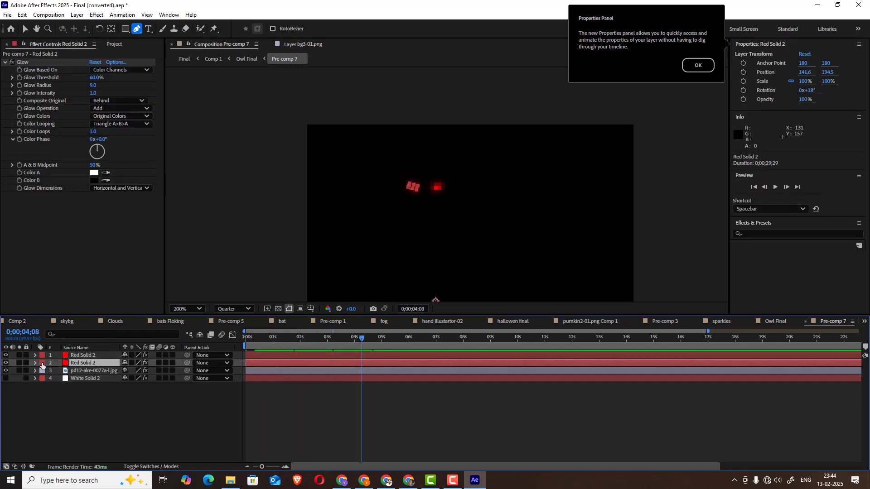
Expand Mask 1 on the second Red Solid 2 layer and scrub to 0;00;04;13 to examine its Mask Path animation
{"action": "left_click", "coordinate": [35, 363]}
{"action": "left_click", "coordinate": [44, 371]}
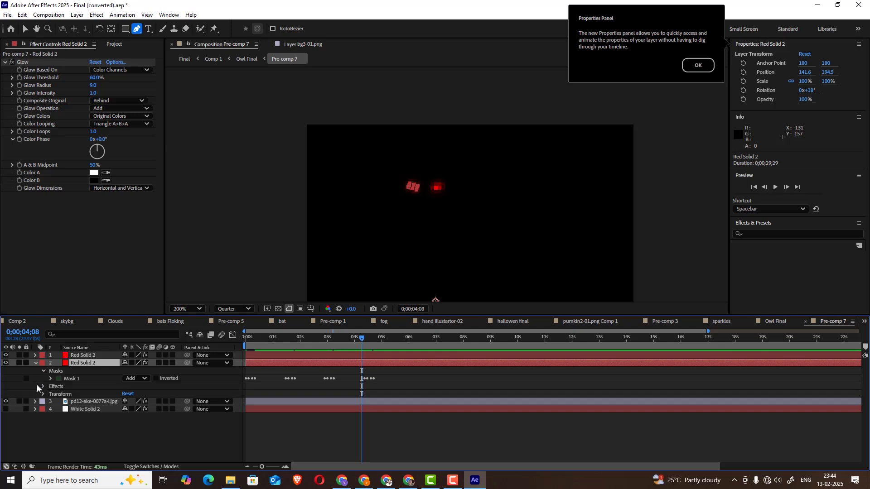
{"action": "left_click", "coordinate": [50, 379]}
{"action": "left_click_drag", "start_coordinate": [262, 344], "coordinate": [366, 340]}
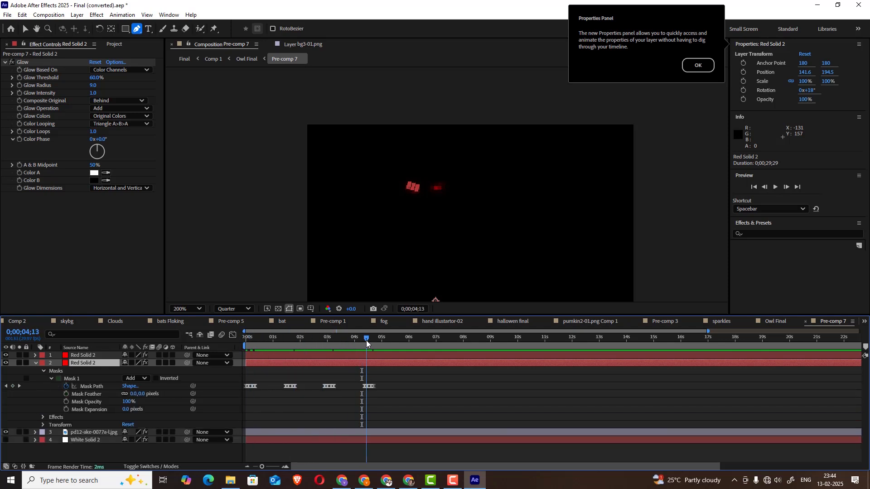
Return to Comp 1, move the work area start to 0;00;00;00, and go to the first frame
{"action": "left_click", "coordinate": [13, 321]}
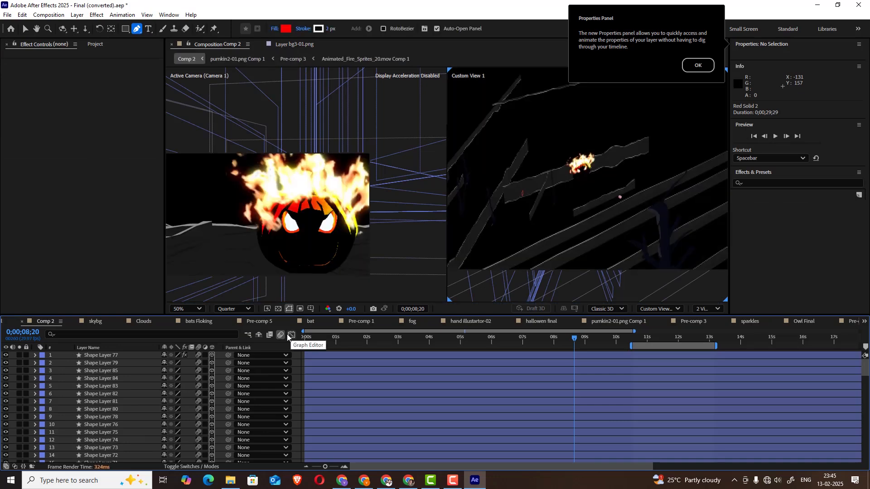
{"action": "left_click", "coordinate": [11, 322]}
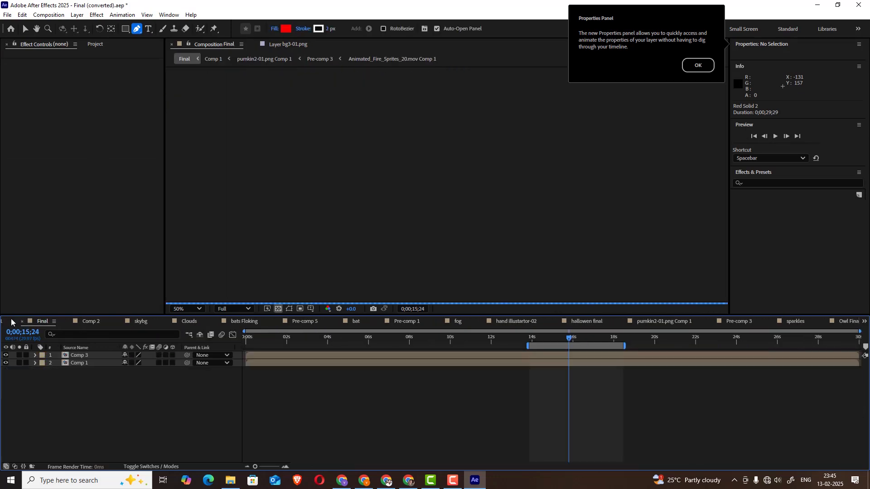
{"action": "left_click", "coordinate": [11, 322]}
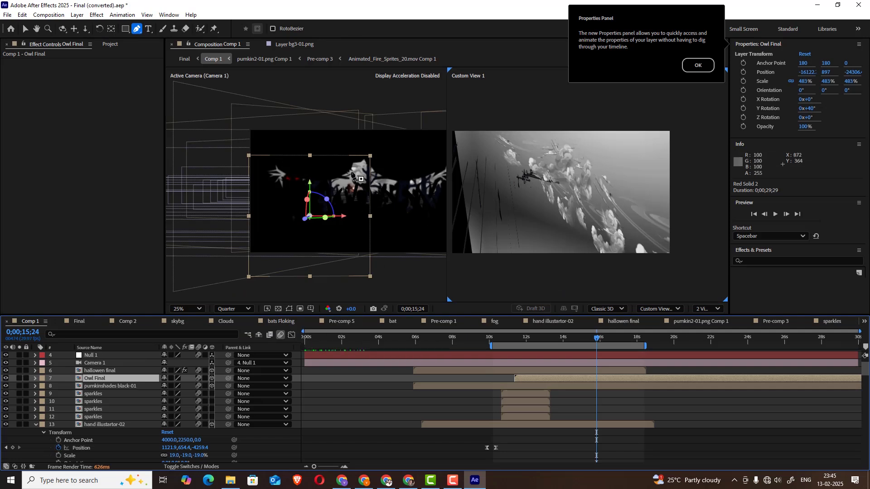
{"action": "left_click", "coordinate": [488, 349]}
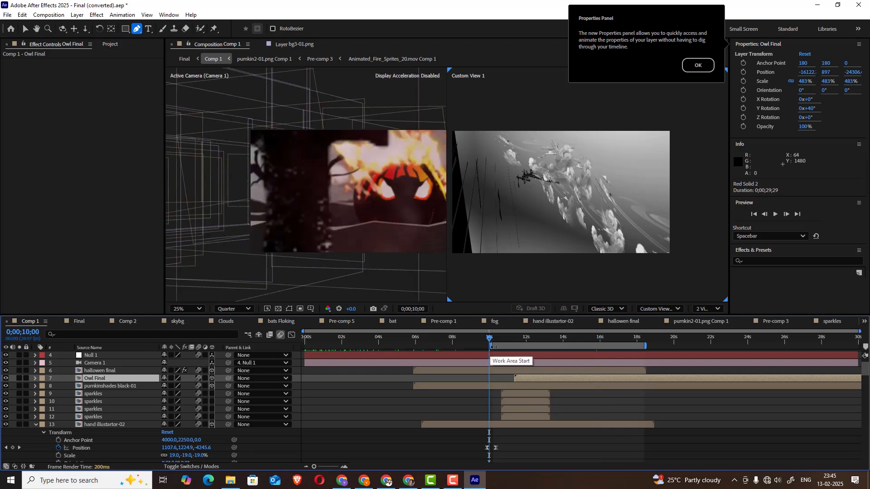
{"action": "left_click_drag", "start_coordinate": [492, 346], "coordinate": [301, 339]}
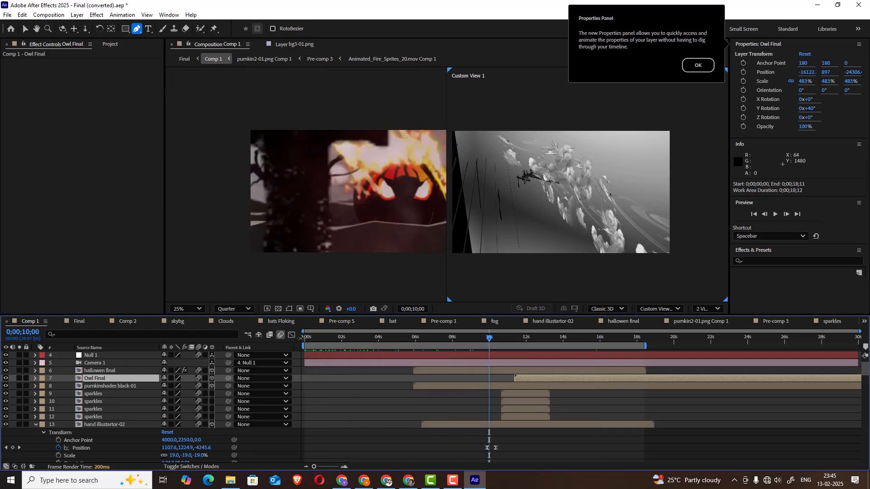
{"action": "left_click", "coordinate": [302, 338]}
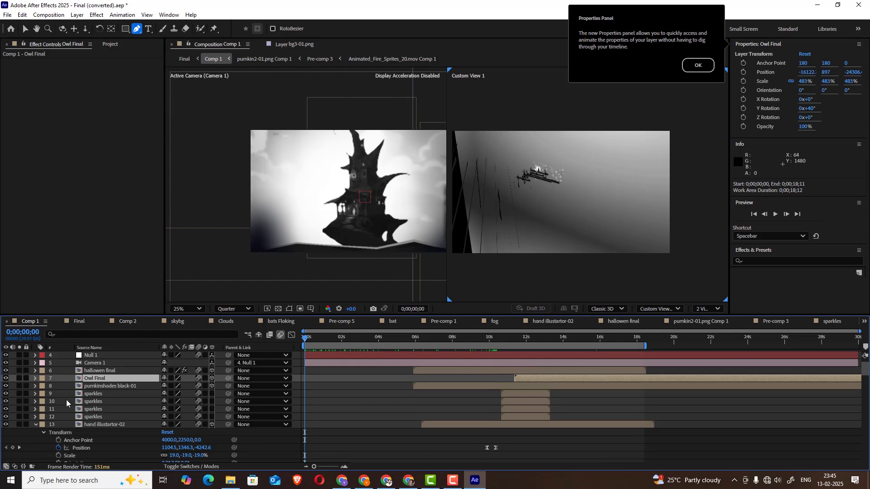
Select Camera 1 and its parent Null 1, expand the null's Transform properties, and scrub to the Position keyframe at 0;00;05;26
{"action": "scroll", "coordinate": [67, 402], "scroll_direction": "down", "scroll_amount": 3}
{"action": "scroll", "coordinate": [67, 405], "scroll_direction": "up", "scroll_amount": 4}
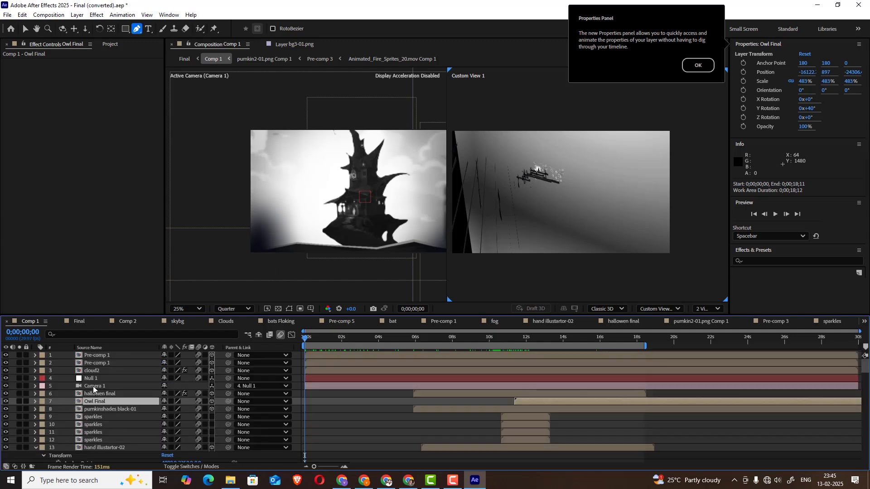
{"action": "left_click", "coordinate": [92, 387]}
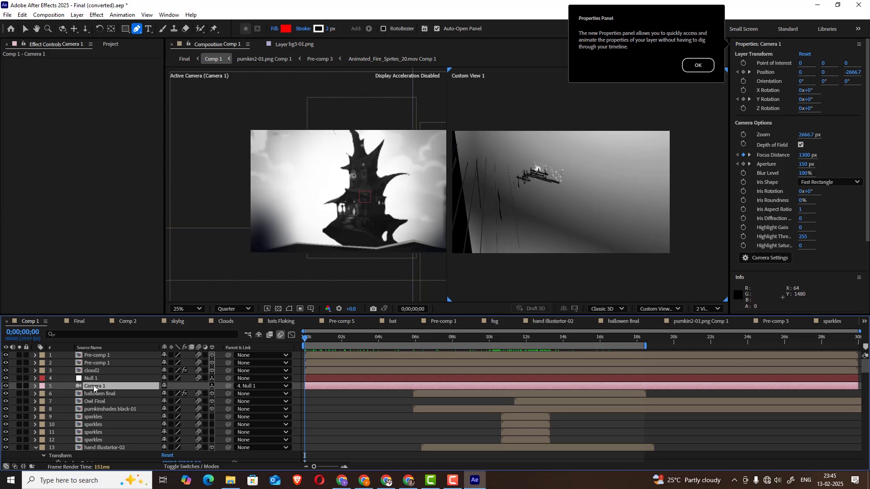
{"action": "left_click", "coordinate": [92, 378]}
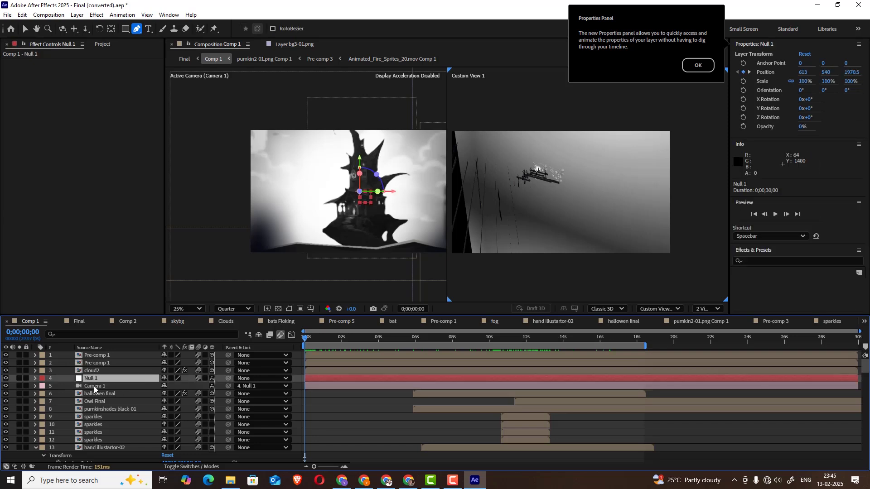
{"action": "left_click", "coordinate": [36, 379]}
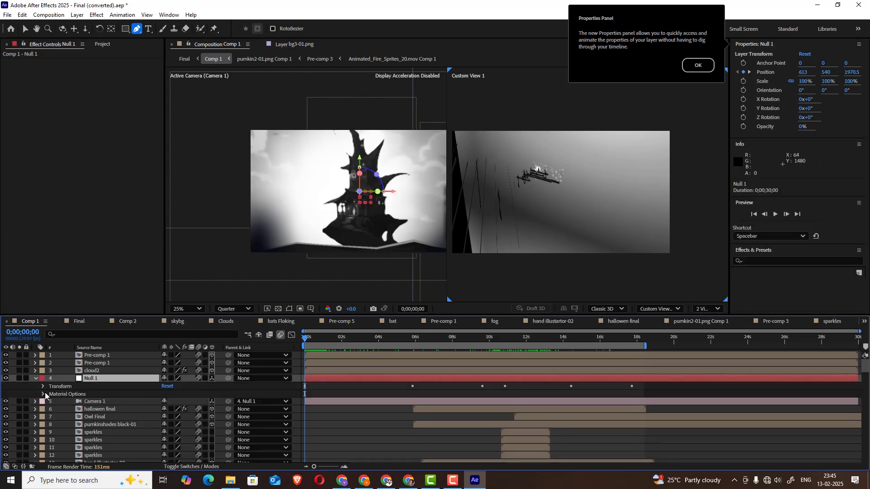
{"action": "left_click", "coordinate": [43, 387]}
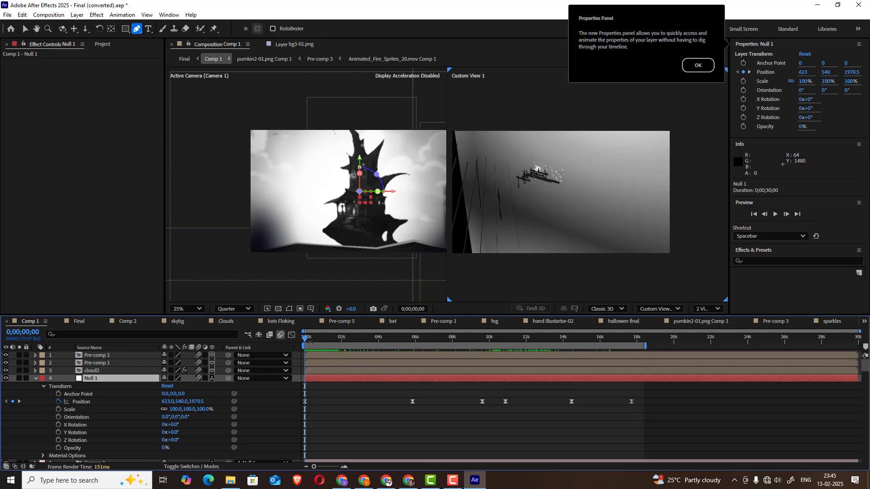
{"action": "left_click_drag", "start_coordinate": [310, 343], "coordinate": [414, 337]}
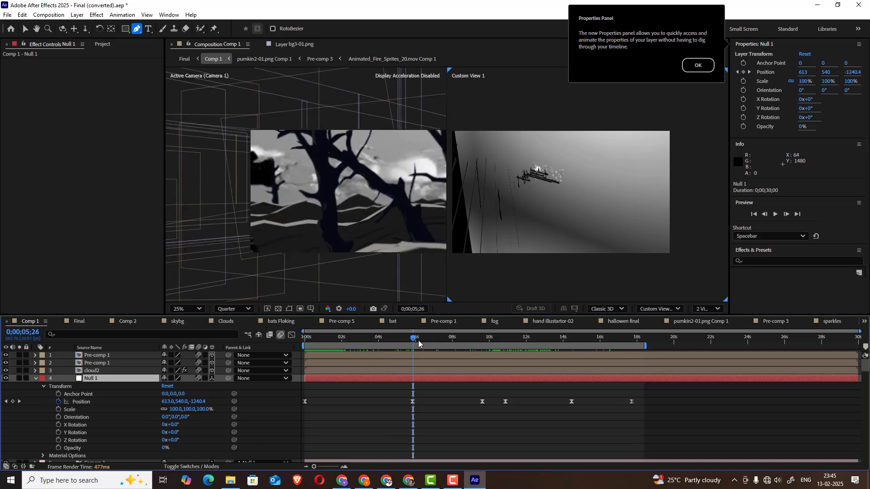
Expand Camera 1's Transform properties and scrub to 0;00;07;00 to examine its Y Rotation animation
{"action": "scroll", "coordinate": [123, 414], "scroll_direction": "down", "scroll_amount": 1}
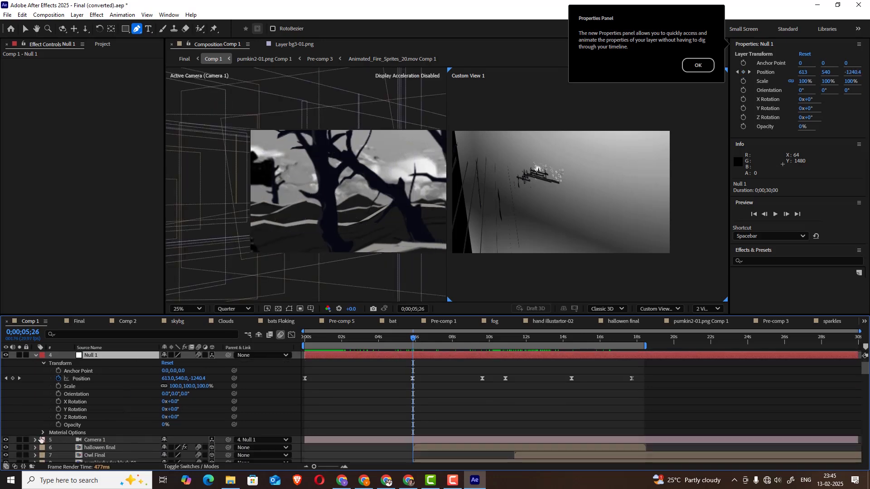
{"action": "left_click", "coordinate": [35, 440]}
{"action": "scroll", "coordinate": [110, 402], "scroll_direction": "down", "scroll_amount": 2}
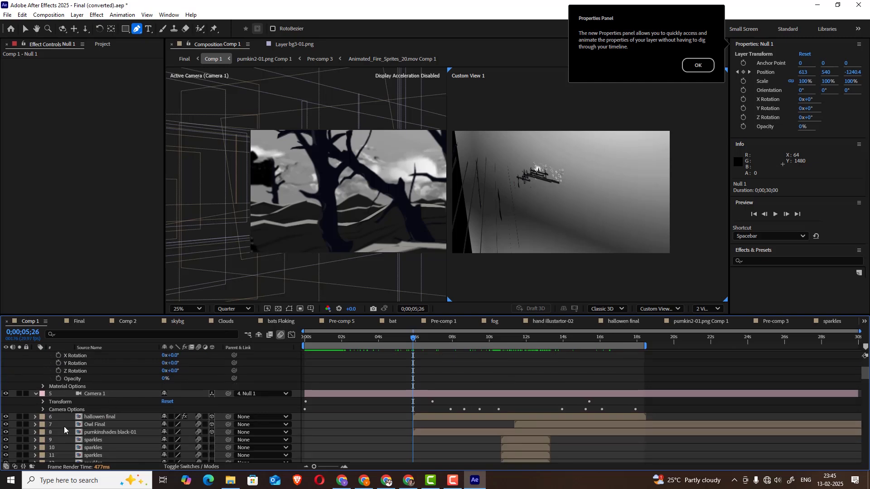
{"action": "left_click", "coordinate": [43, 402]}
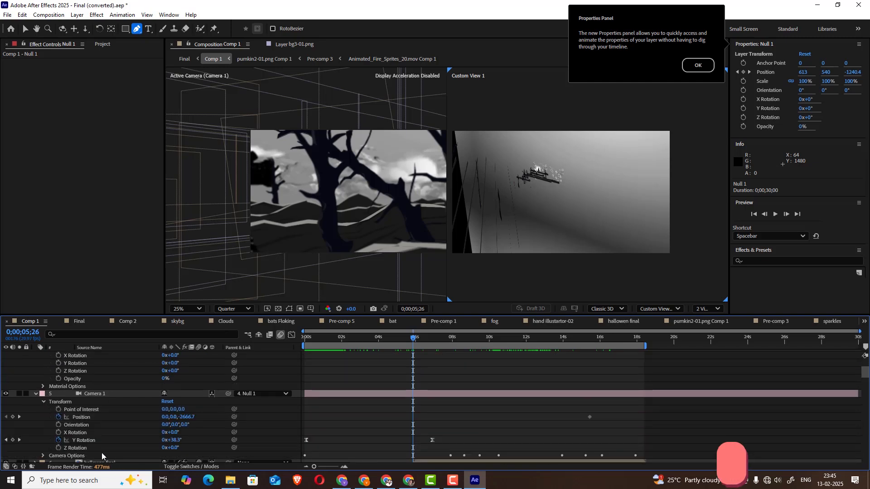
{"action": "left_click_drag", "start_coordinate": [412, 340], "coordinate": [433, 327]}
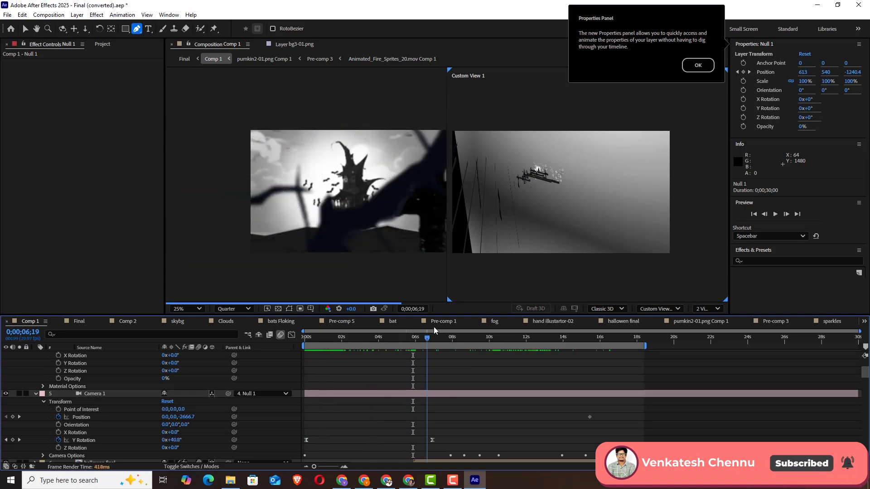
Expand Camera 1's Camera Options to examine the Focus Distance and Aperture keyframes
{"action": "left_click", "coordinate": [43, 456]}
{"action": "scroll", "coordinate": [444, 392], "scroll_direction": "down", "scroll_amount": 3}
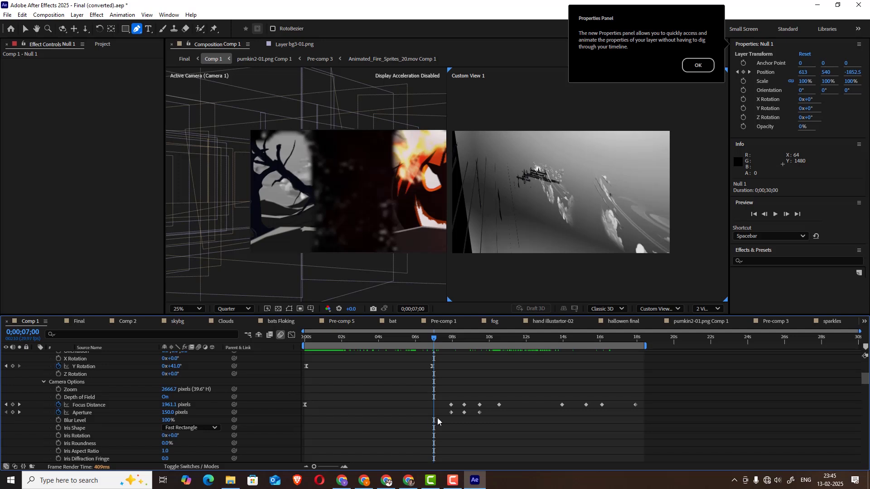
{"action": "scroll", "coordinate": [479, 387], "scroll_direction": "up", "scroll_amount": 3}
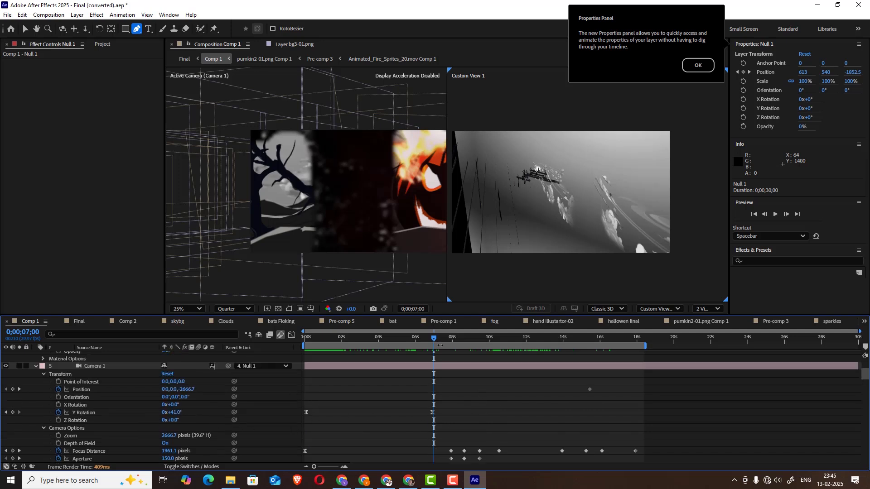
Scrub through Null 1's Position keyframes to 0;00;11;19 to examine the camera move from the pumpkin to the sparkles
{"action": "left_click_drag", "start_coordinate": [434, 338], "coordinate": [435, 338]}
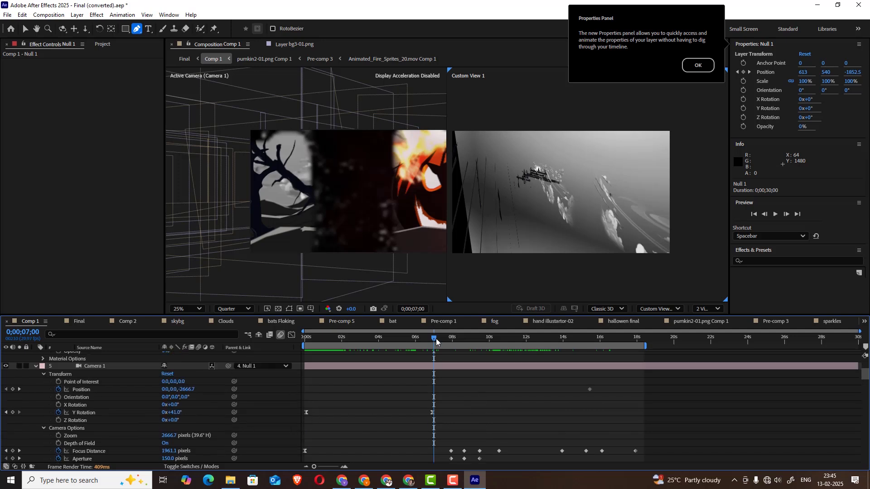
{"action": "left_click", "coordinate": [475, 338]}
{"action": "scroll", "coordinate": [231, 401], "scroll_direction": "up", "scroll_amount": 6}
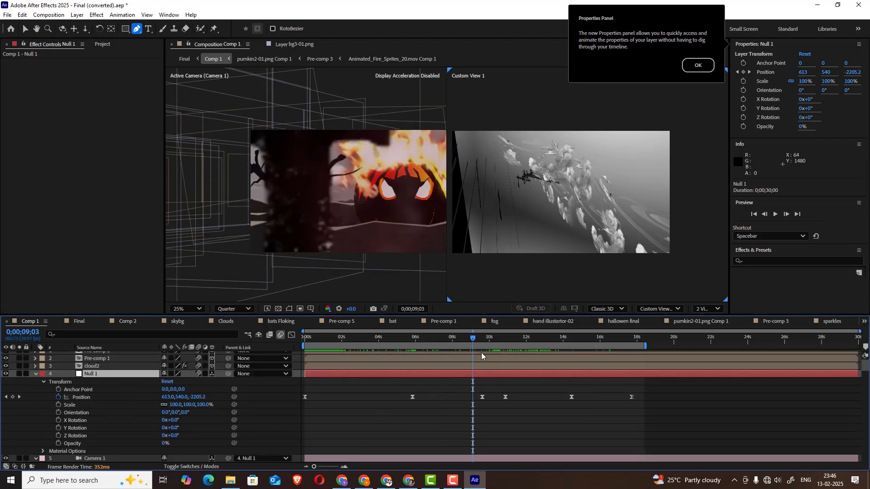
{"action": "left_click_drag", "start_coordinate": [479, 336], "coordinate": [520, 352]}
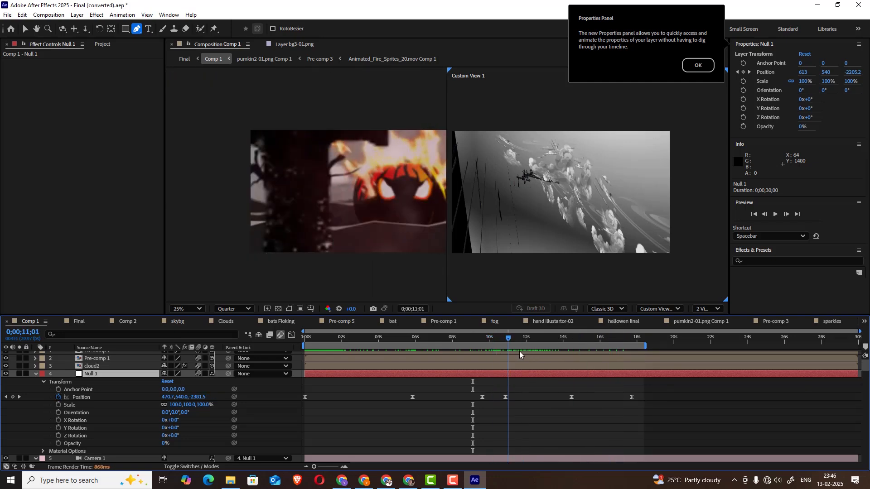
Go back to 0;00;00;02 and select Camera 1 to review its Transform and Camera Options keyframes
{"action": "scroll", "coordinate": [438, 393], "scroll_direction": "down", "scroll_amount": 3}
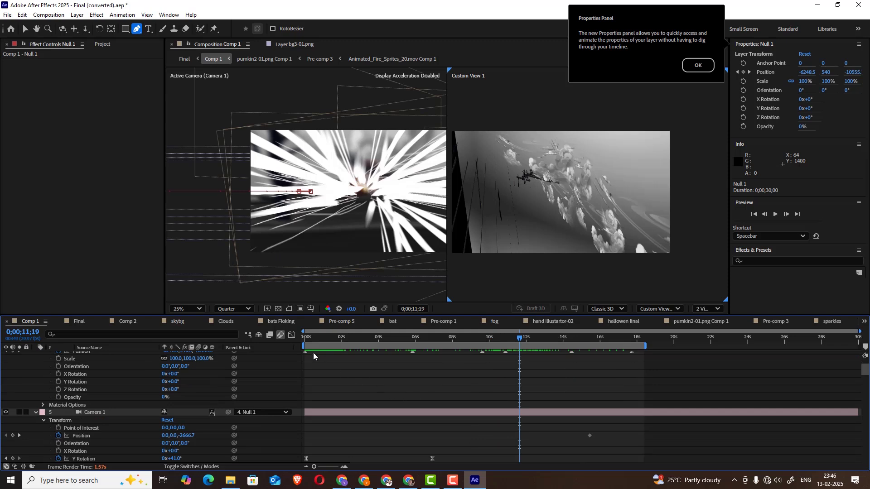
{"action": "left_click", "coordinate": [307, 342]}
{"action": "scroll", "coordinate": [111, 384], "scroll_direction": "down", "scroll_amount": 3}
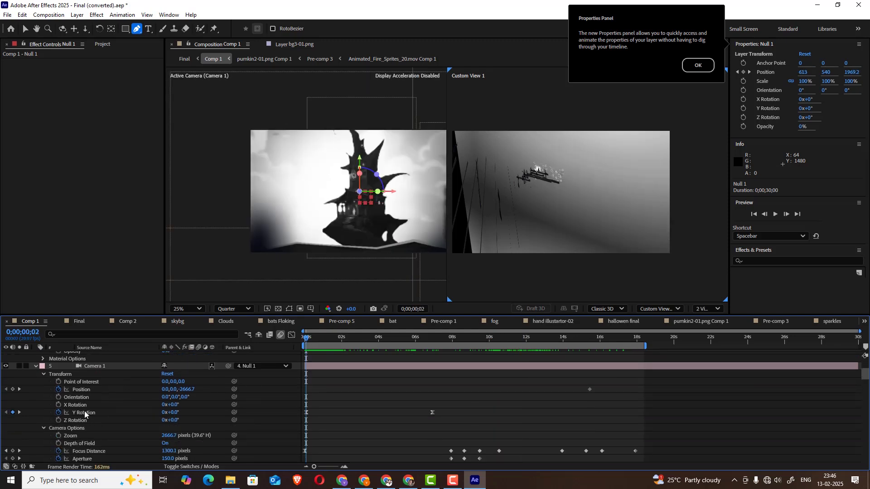
{"action": "scroll", "coordinate": [84, 413], "scroll_direction": "down", "scroll_amount": 2}
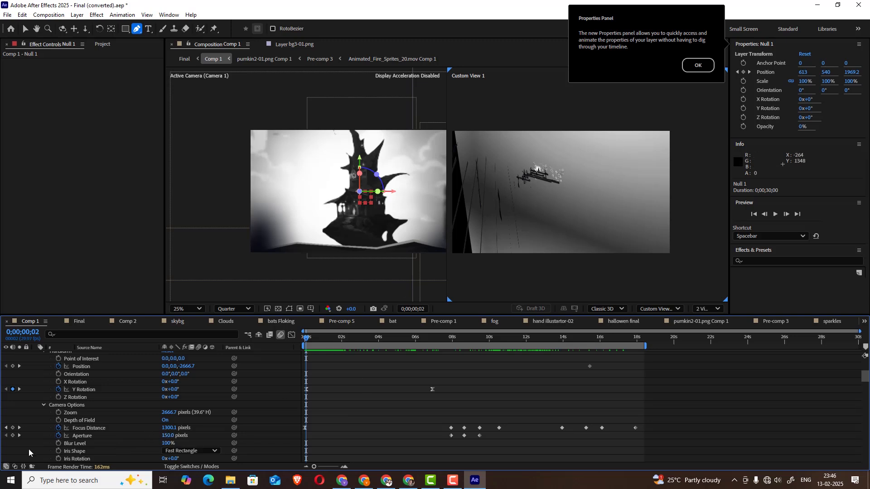
{"action": "scroll", "coordinate": [76, 398], "scroll_direction": "up", "scroll_amount": 2}
{"action": "left_click", "coordinate": [93, 367]}
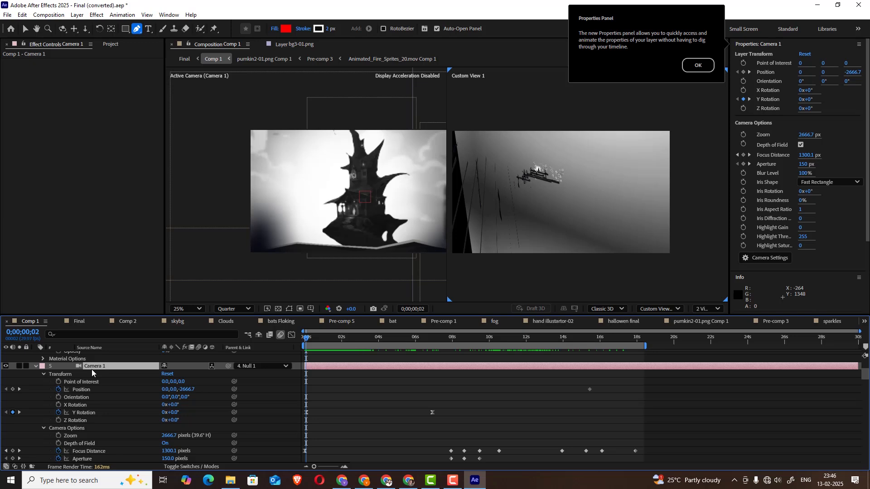
Select Camera 1's Focus Distance, Aperture and Depth of Field properties in turn, ending on Aperture, to examine their keyframes
{"action": "scroll", "coordinate": [103, 403], "scroll_direction": "down", "scroll_amount": 2}
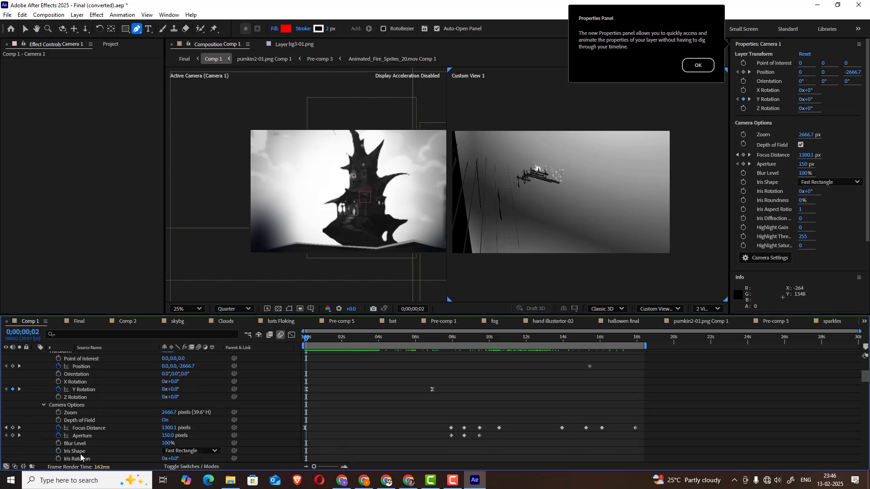
{"action": "left_click", "coordinate": [95, 429]}
{"action": "left_click", "coordinate": [82, 437]}
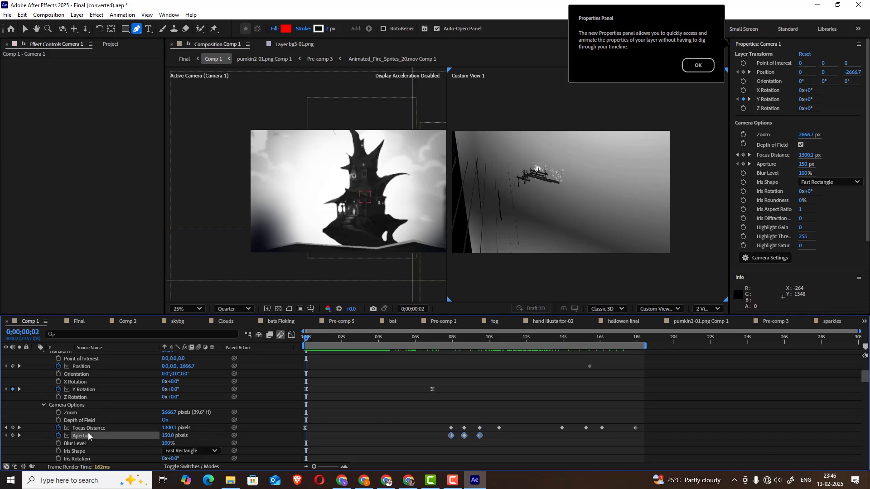
{"action": "left_click", "coordinate": [90, 421]}
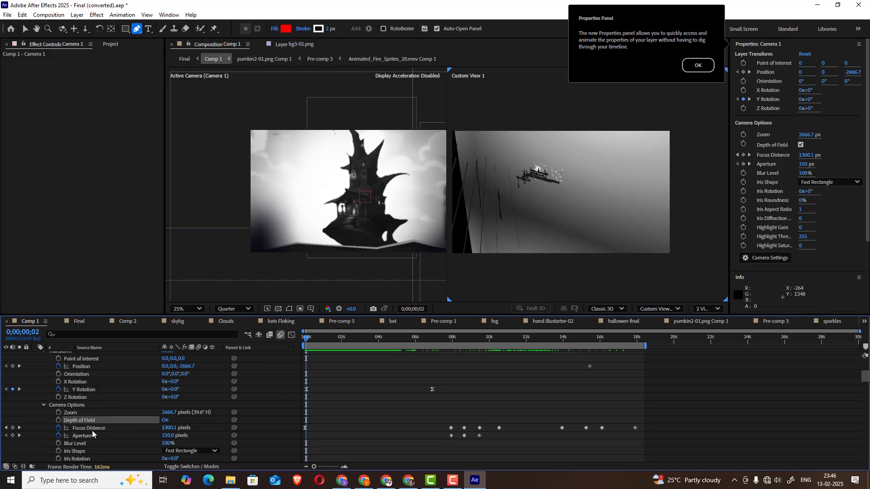
{"action": "left_click", "coordinate": [92, 428]}
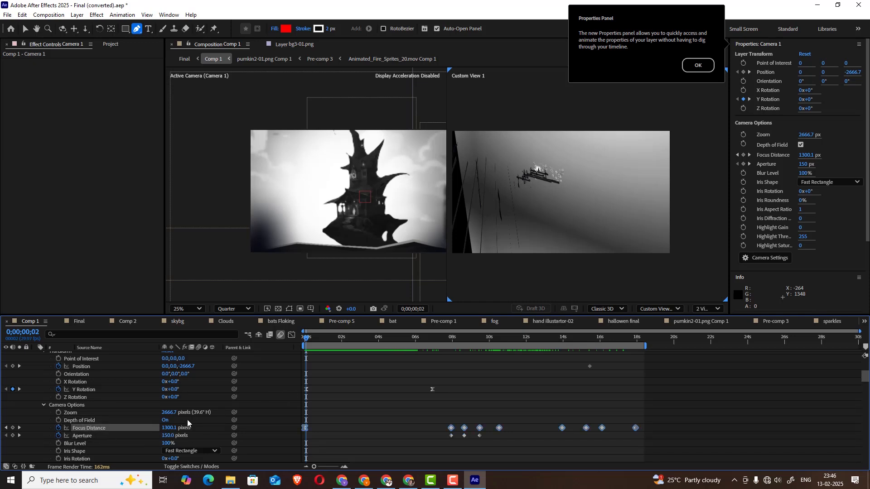
{"action": "scroll", "coordinate": [187, 423], "scroll_direction": "down", "scroll_amount": 1}
{"action": "left_click", "coordinate": [88, 412]}
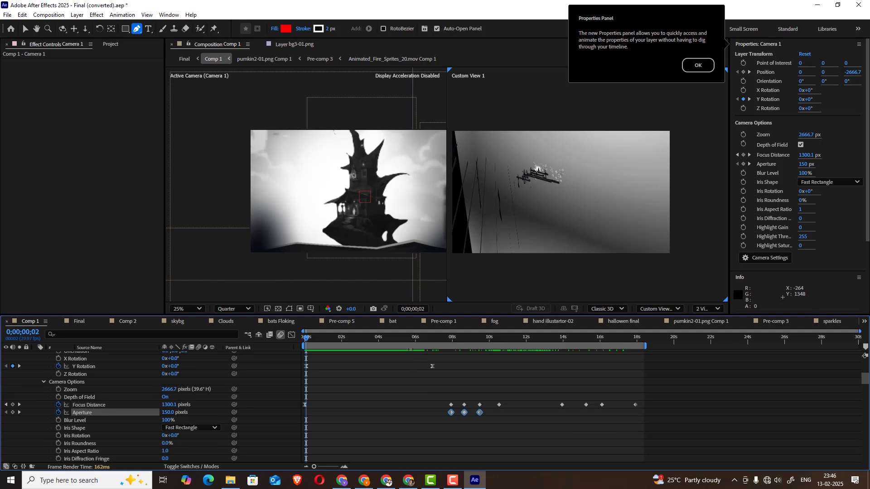
Scrub forward to 0;00;13;15 and back to 0;00;09;07 to examine how the camera's focus and aperture change the blur
{"action": "left_click_drag", "start_coordinate": [429, 342], "coordinate": [455, 333]}
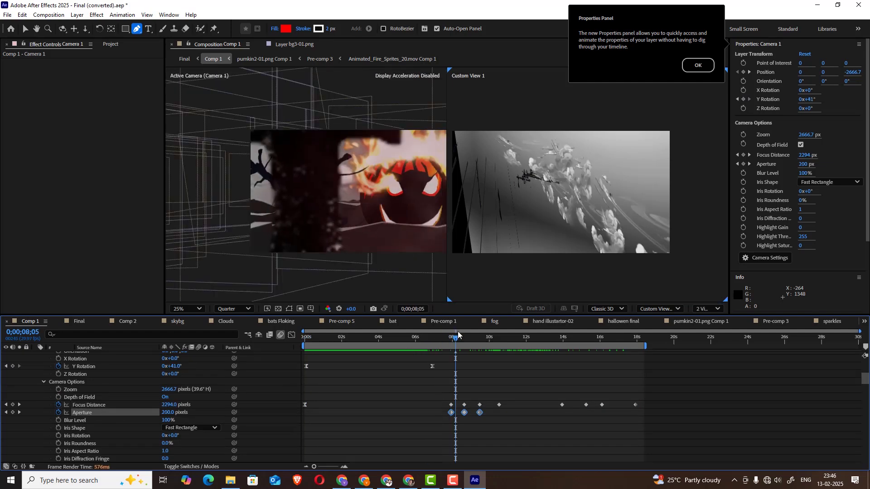
{"action": "left_click_drag", "start_coordinate": [469, 338], "coordinate": [553, 339]}
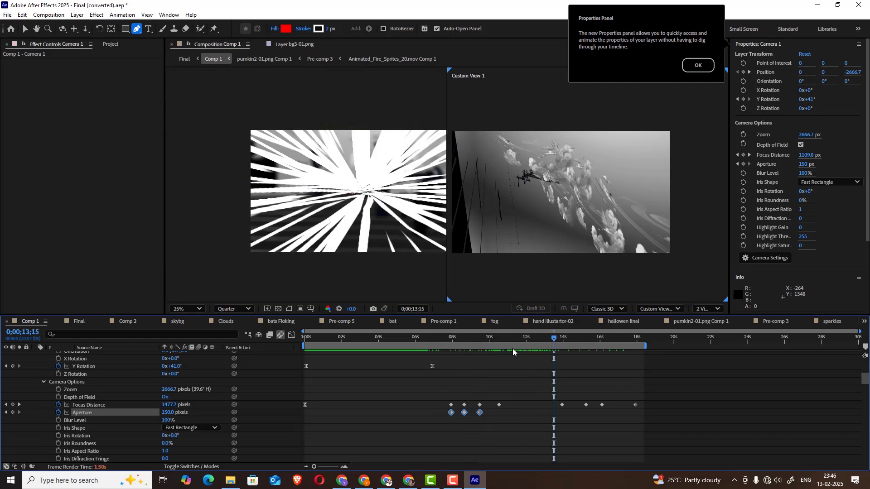
{"action": "left_click_drag", "start_coordinate": [485, 343], "coordinate": [475, 339]}
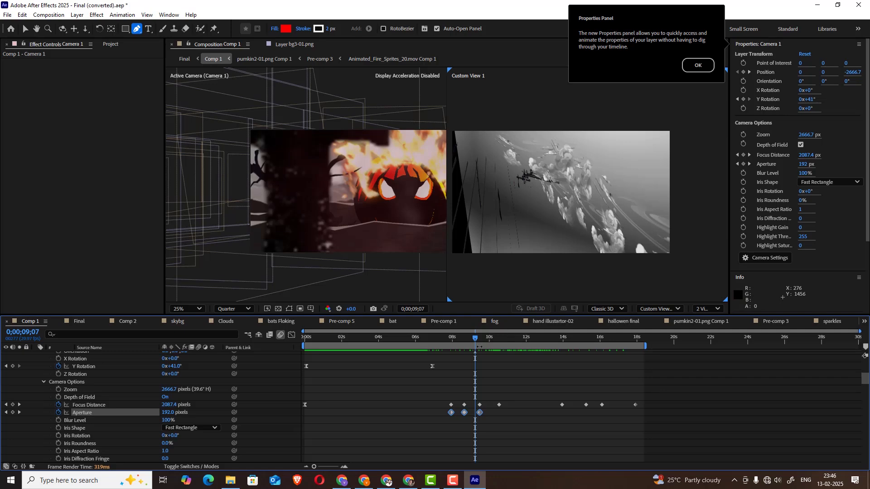
Step through 0;00;09;25, 0;00;10;06 and 0;00;10;23 to examine the focus shift from the pumpkin to the rising hand
{"action": "left_click", "coordinate": [486, 338]}
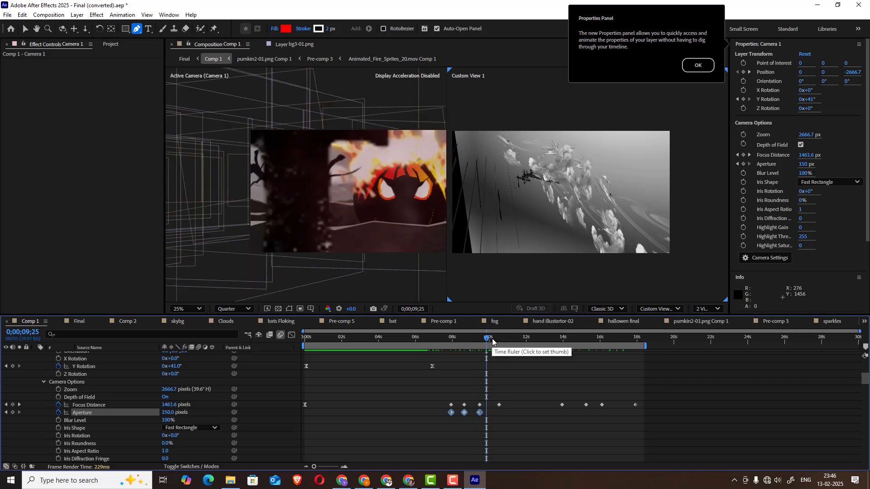
{"action": "left_click", "coordinate": [493, 339]}
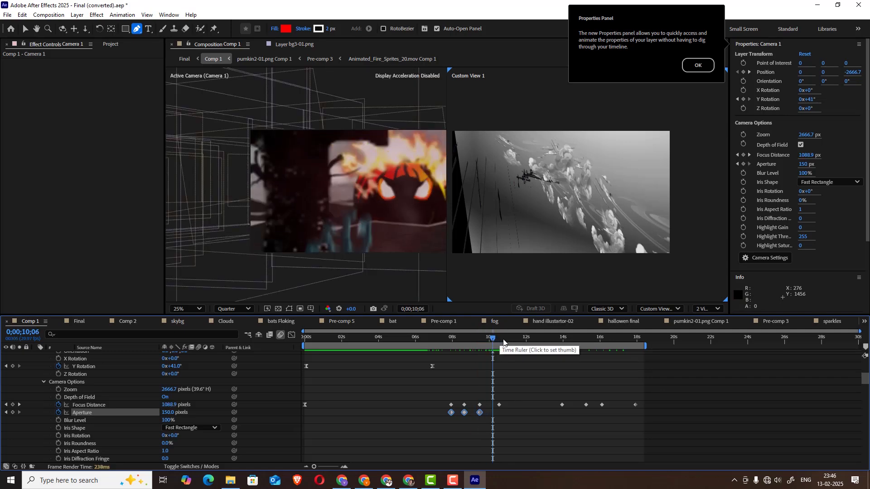
{"action": "left_click", "coordinate": [504, 339]}
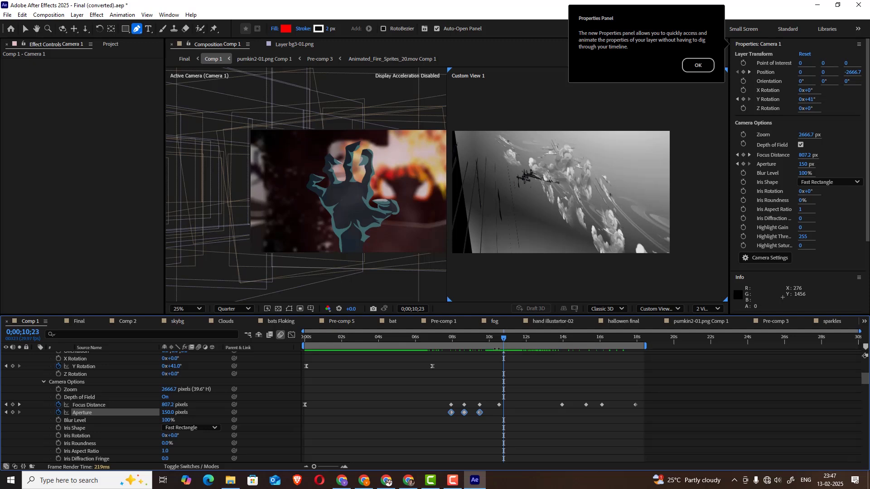
Scrub Comp 1 between 0;00;12;22 and 0;00;17;00 to examine how the Focus Distance keyframes sharpen the trees and the Halloween title
{"action": "left_click", "coordinate": [560, 337]}
{"action": "left_click", "coordinate": [585, 339]}
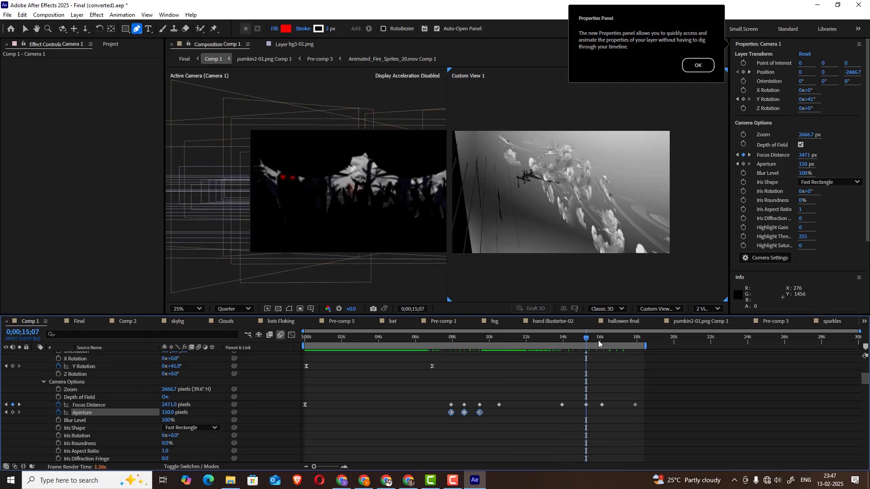
{"action": "left_click", "coordinate": [618, 340]}
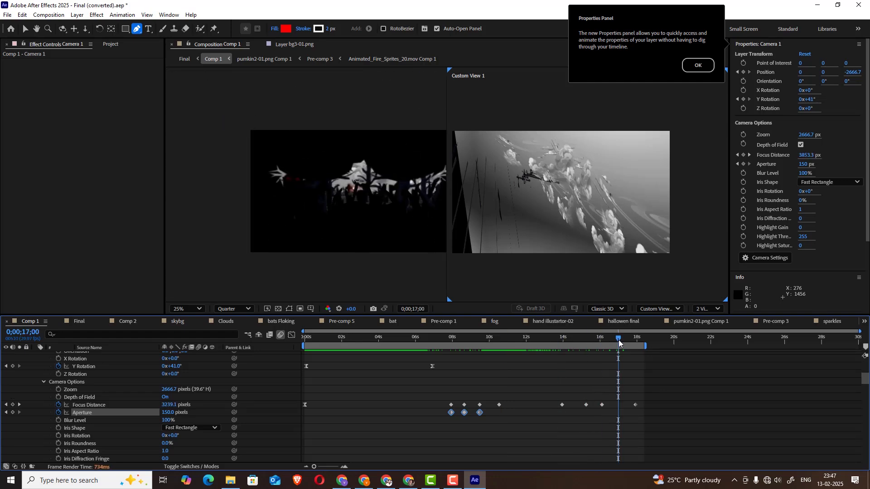
{"action": "left_click", "coordinate": [539, 338]}
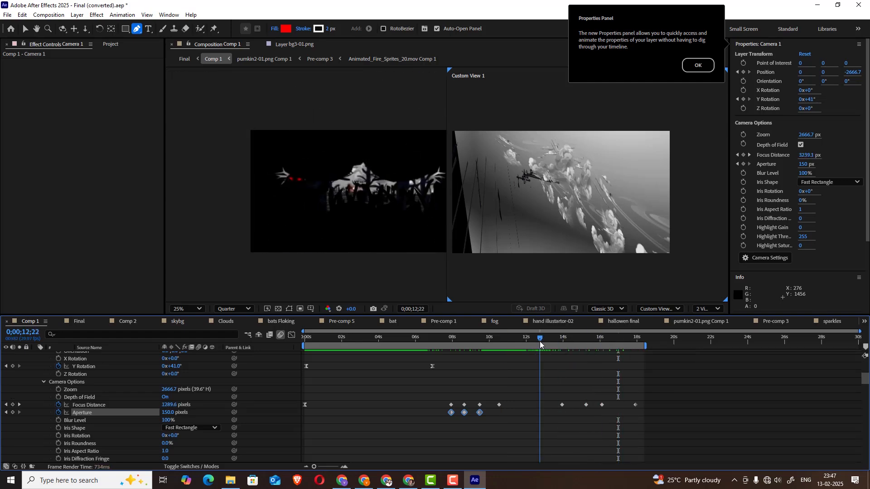
{"action": "left_click", "coordinate": [566, 339]}
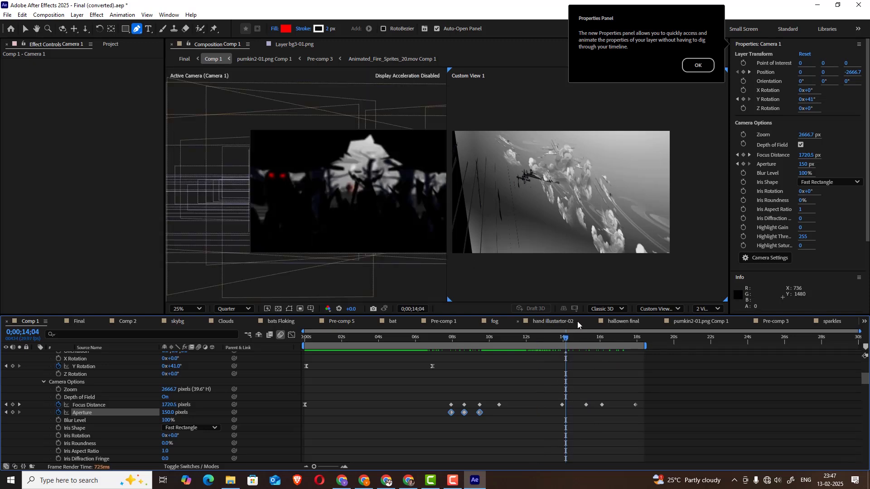
{"action": "left_click_drag", "start_coordinate": [599, 340], "coordinate": [625, 339]}
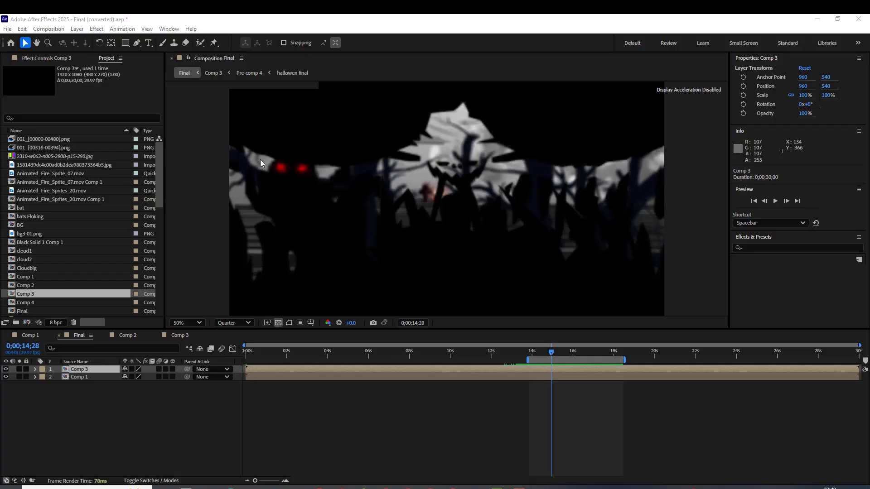
Preview the Final composition up to 0;00;17;19, open Comp 3 and dismiss the frame caching tip
{"action": "left_click_drag", "start_coordinate": [545, 356], "coordinate": [605, 340]}
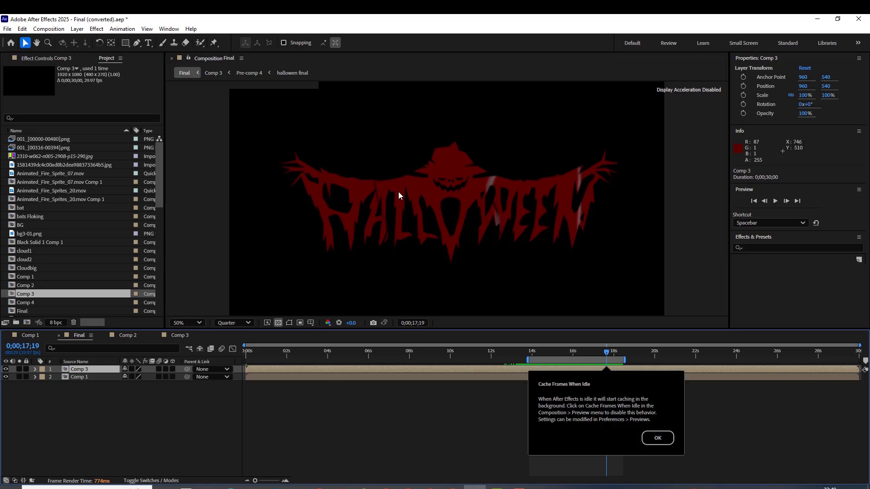
{"action": "left_click", "coordinate": [349, 425]}
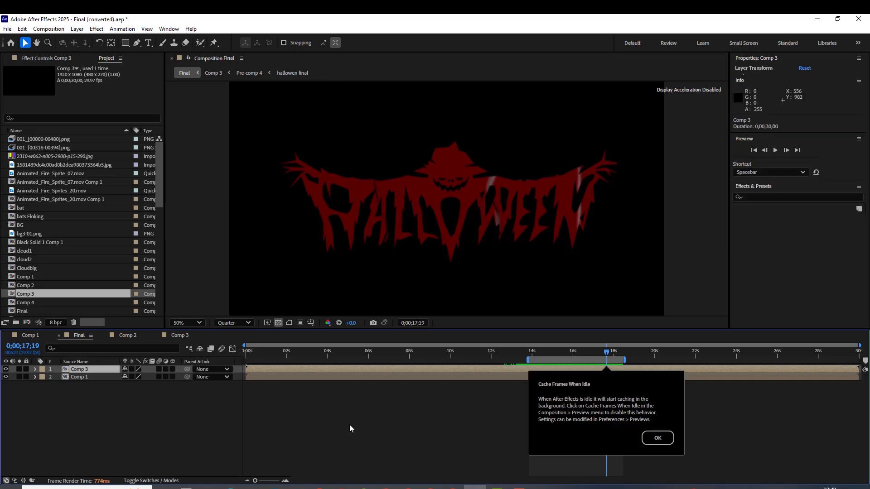
{"action": "left_click", "coordinate": [185, 336]}
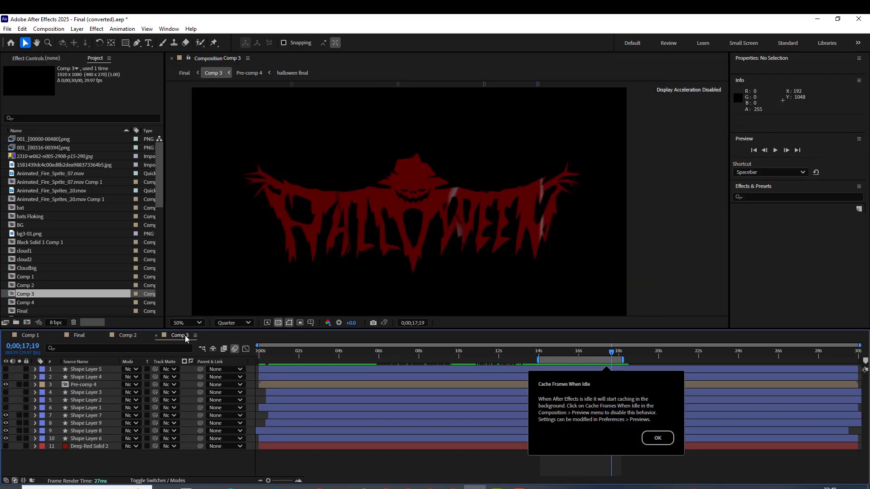
{"action": "left_click", "coordinate": [649, 439]}
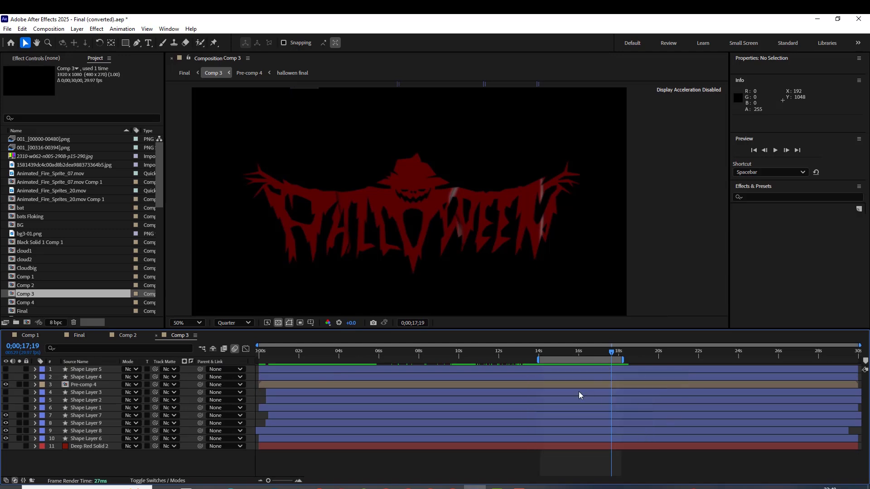
At 0;00;15;16 in Comp 3, solo Shape Layers 6, 7, 8 and 9 to isolate the dripping blood shapes
{"action": "left_click_drag", "start_coordinate": [594, 351], "coordinate": [569, 352]}
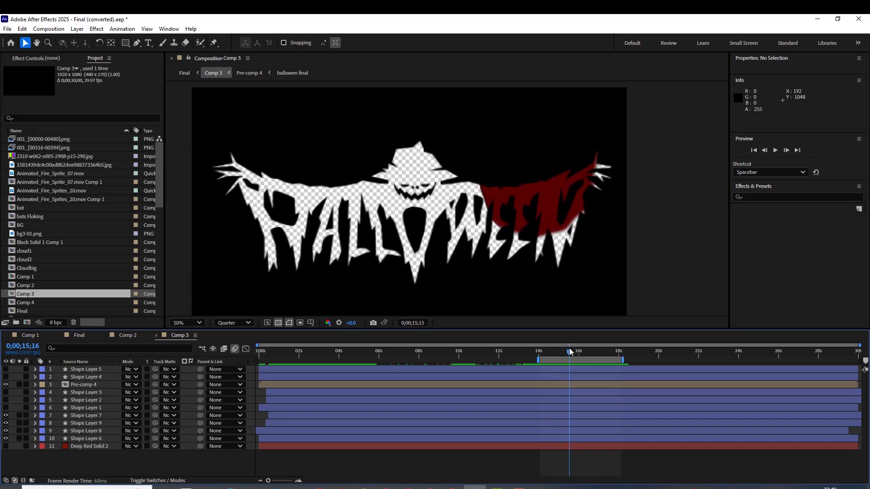
{"action": "left_click", "coordinate": [82, 439]}
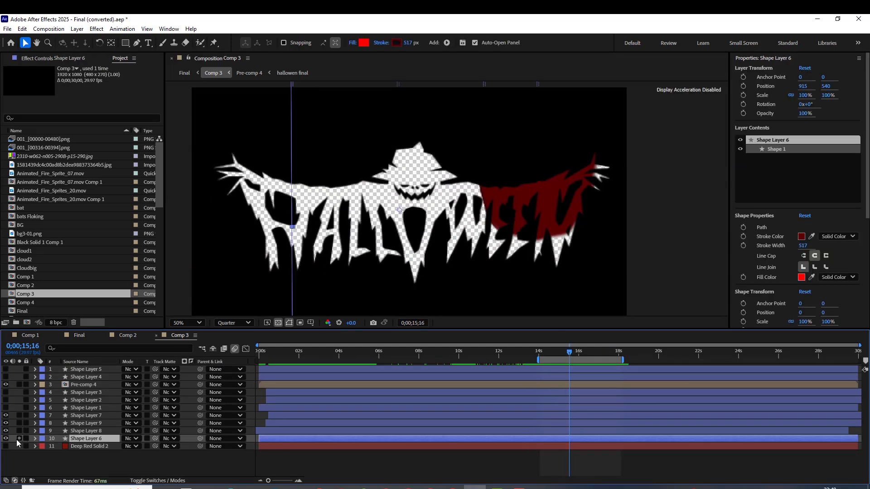
{"action": "left_click", "coordinate": [19, 438]}
{"action": "left_click", "coordinate": [19, 439]}
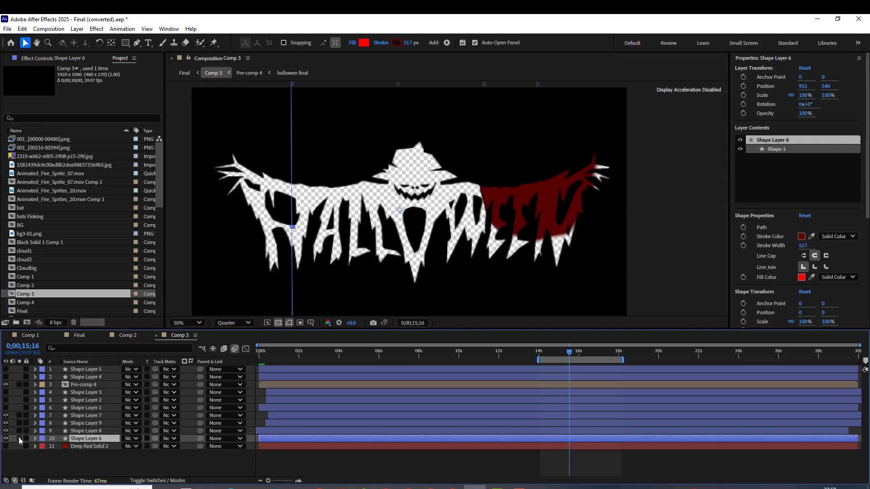
{"action": "left_click", "coordinate": [19, 438]}
{"action": "left_click", "coordinate": [19, 431]}
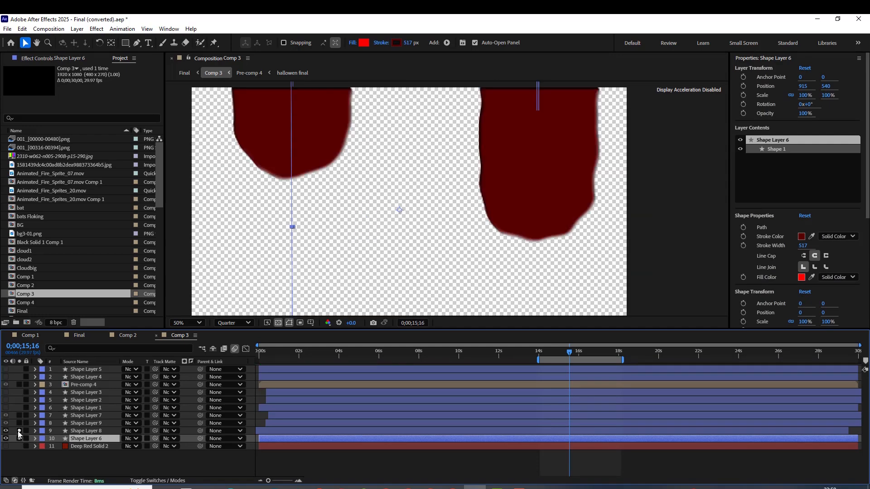
{"action": "left_click", "coordinate": [19, 416]}
{"action": "left_click", "coordinate": [19, 423]}
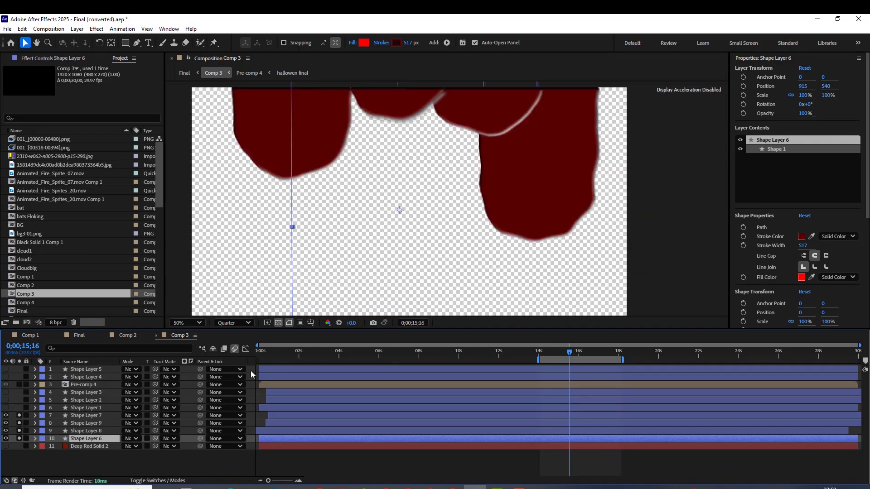
Scrub the soloed drips to 0;00;18;07, compare them with Pre-comp 4 soloed and unsoloed, and select Pre-comp 4
{"action": "left_click_drag", "start_coordinate": [553, 359], "coordinate": [623, 336]}
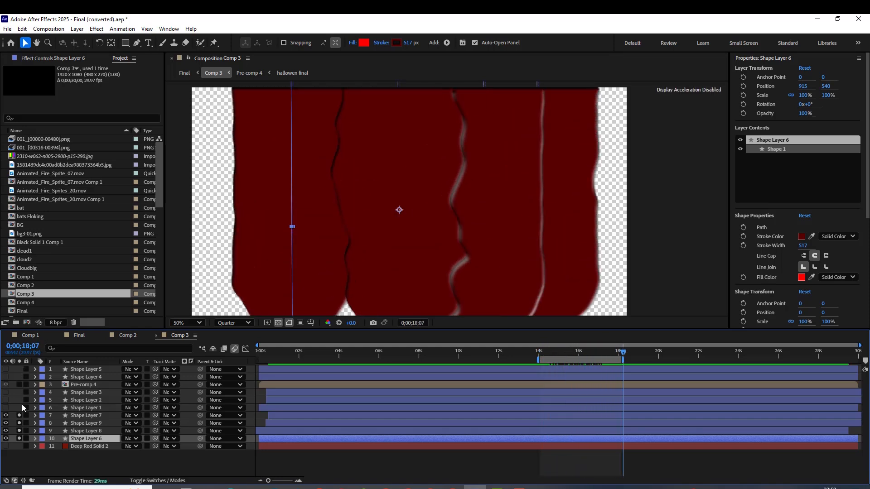
{"action": "left_click", "coordinate": [19, 385]}
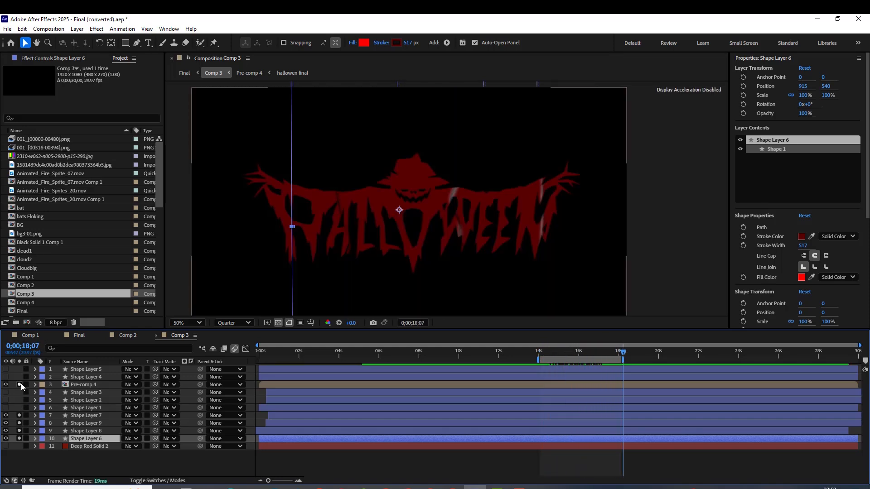
{"action": "left_click", "coordinate": [19, 384]}
{"action": "left_click", "coordinate": [76, 386]}
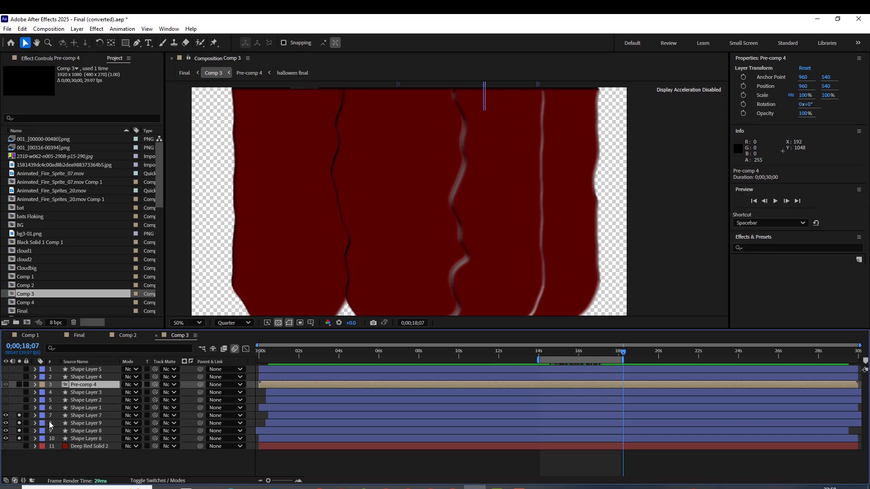
Unsolo Shape Layers 6 to 9 and solo Pre-comp 4 to view only the cut-out Halloween lettering
{"action": "left_click", "coordinate": [19, 415]}
{"action": "left_click", "coordinate": [19, 422]}
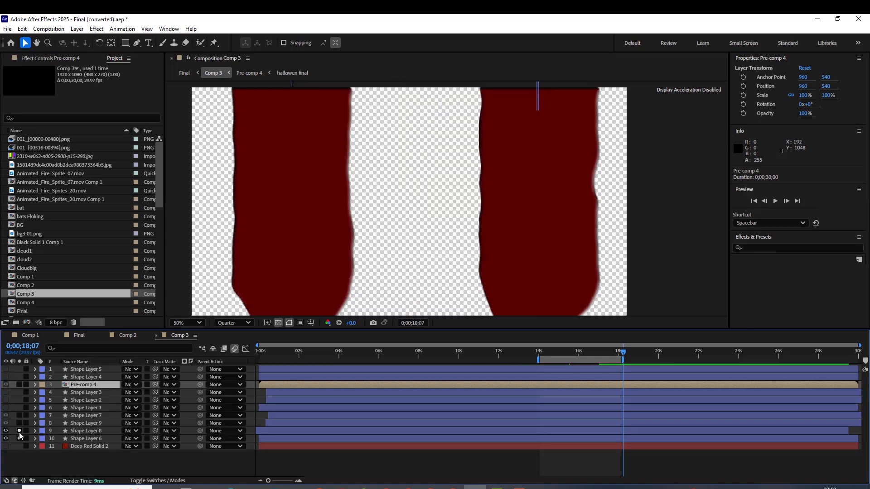
{"action": "left_click", "coordinate": [19, 430]}
{"action": "left_click", "coordinate": [19, 437]}
{"action": "left_click", "coordinate": [19, 385]}
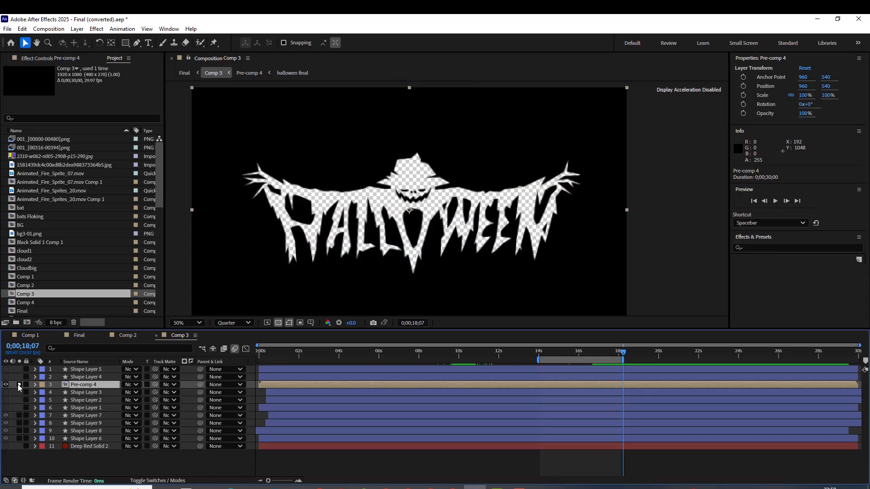
Check Pre-comp 4's layer switches, compare it with and without solo, and examine the cut-out title at 25% magnification
{"action": "left_click", "coordinate": [147, 480]}
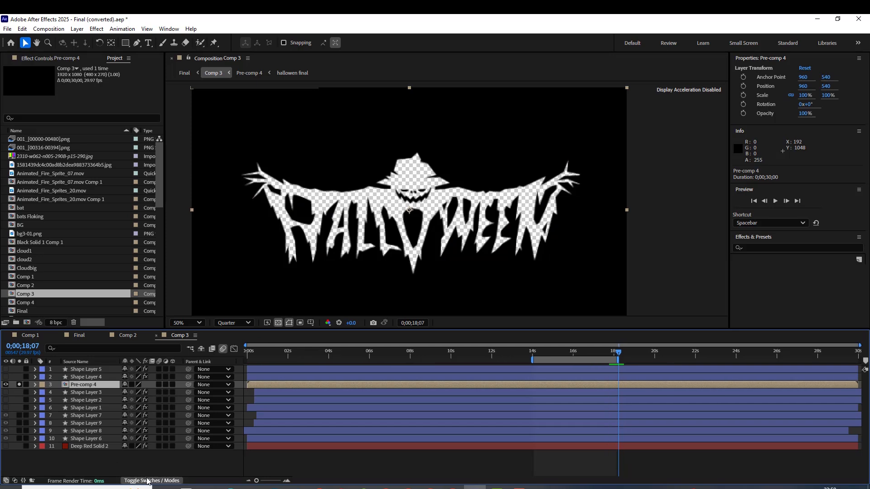
{"action": "left_click", "coordinate": [147, 481]}
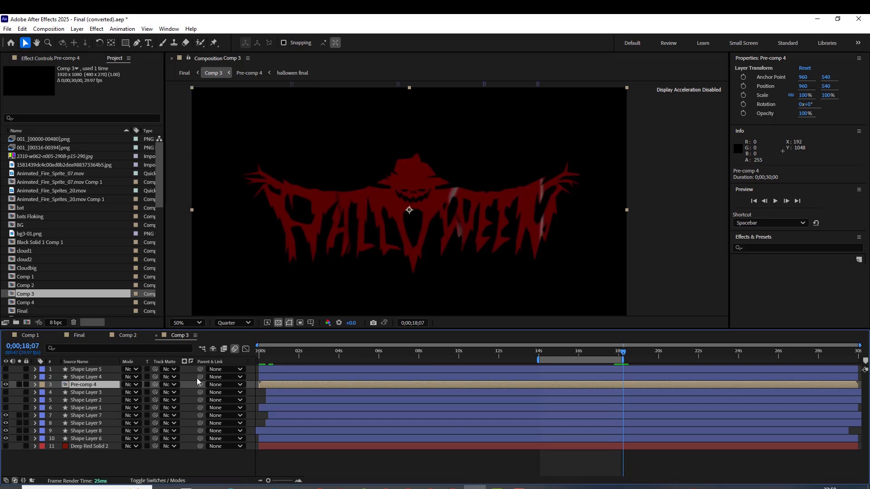
{"action": "left_click", "coordinate": [19, 384]}
{"action": "left_click", "coordinate": [19, 385]}
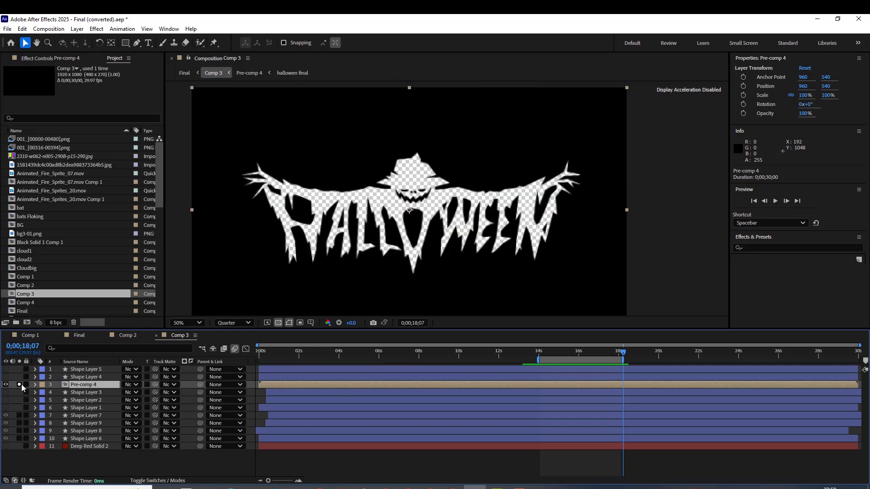
{"action": "scroll", "coordinate": [359, 160], "scroll_direction": "down", "scroll_amount": 1}
{"action": "scroll", "coordinate": [363, 178], "scroll_direction": "up", "scroll_amount": 1}
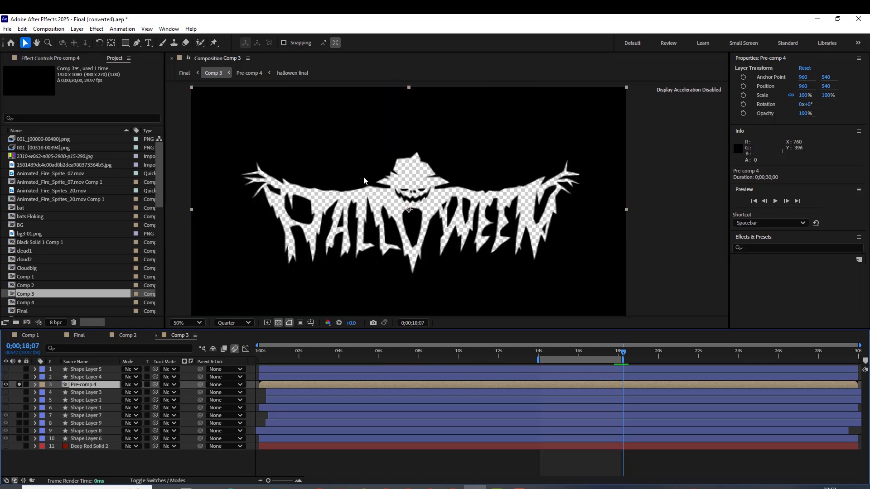
{"action": "scroll", "coordinate": [363, 178], "scroll_direction": "down", "scroll_amount": 1}
{"action": "scroll", "coordinate": [447, 199], "scroll_direction": "up", "scroll_amount": 1}
{"action": "scroll", "coordinate": [380, 190], "scroll_direction": "down", "scroll_amount": 1}
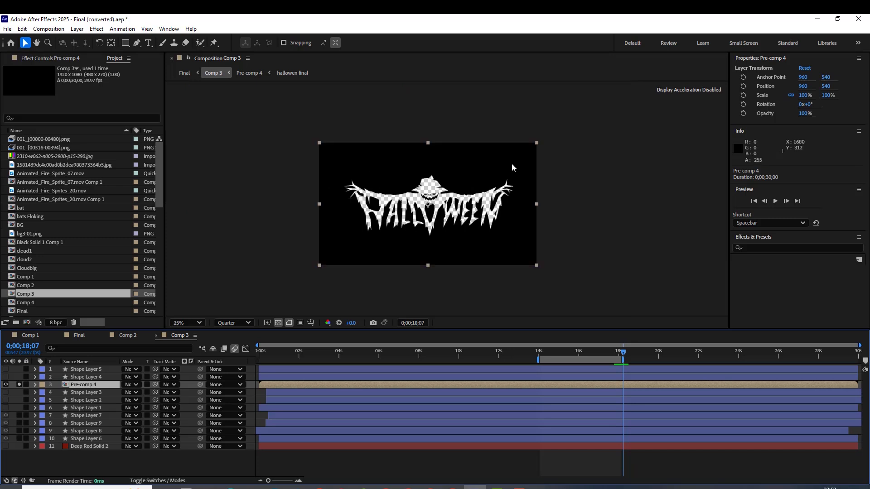
Unsolo Pre-comp 4 and open it, solo its hallowen final layer, and open that nested composition
{"action": "left_click", "coordinate": [19, 384]}
{"action": "double_click", "coordinate": [74, 386]}
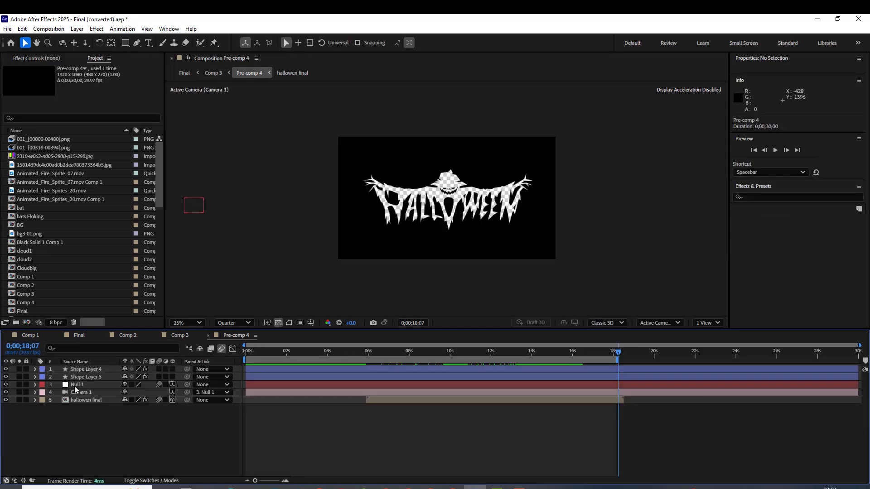
{"action": "left_click", "coordinate": [82, 400]}
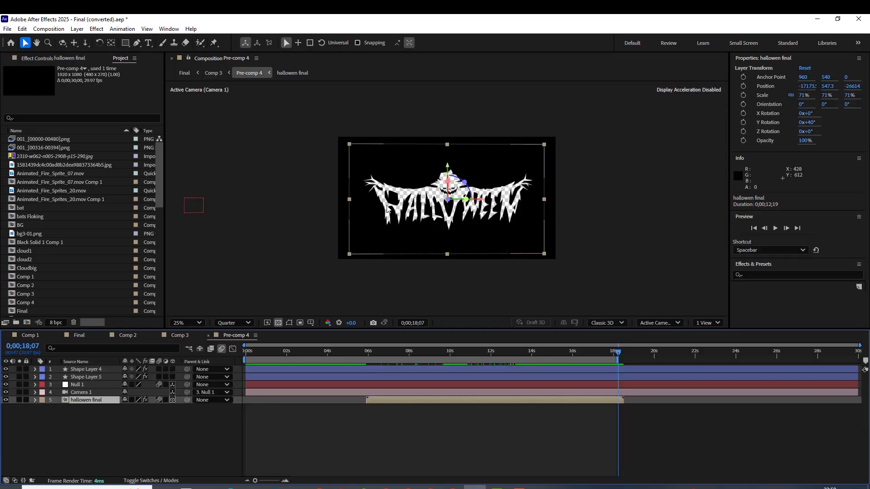
{"action": "key", "text": "period"}
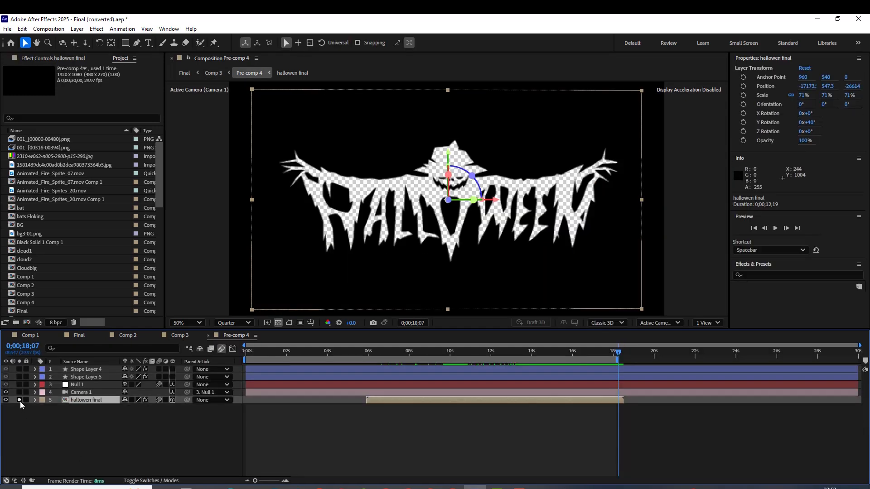
{"action": "double_click", "coordinate": [77, 400]}
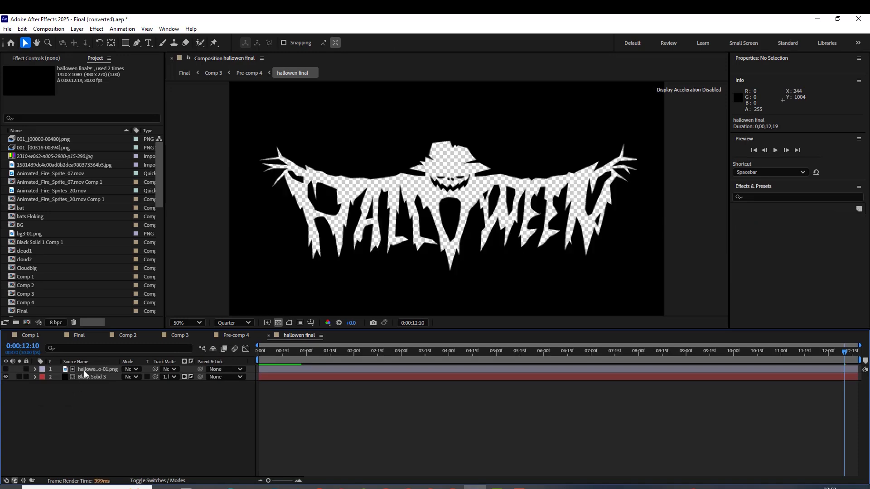
Select hallowen logo-01.png and examine Black Solid 3's track matte options, leaving the matte source as it is
{"action": "left_click", "coordinate": [84, 370]}
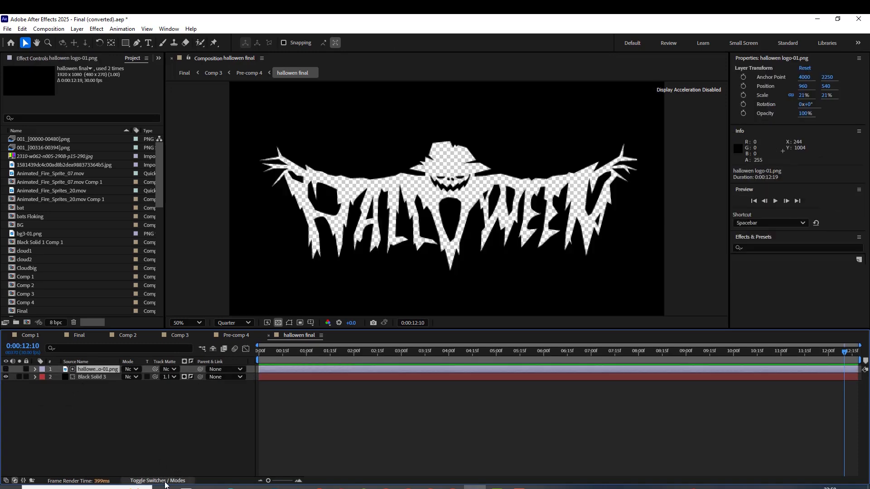
{"action": "left_click", "coordinate": [159, 481]}
{"action": "left_click", "coordinate": [154, 480]}
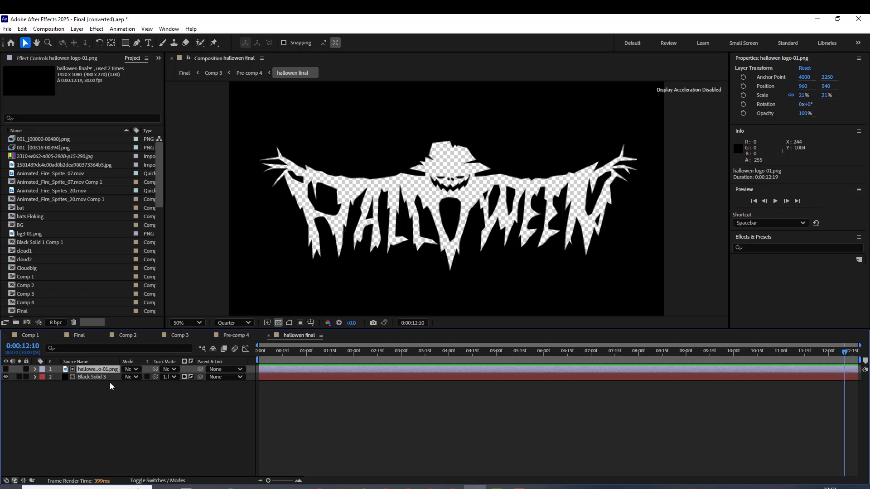
{"action": "left_click", "coordinate": [166, 379]}
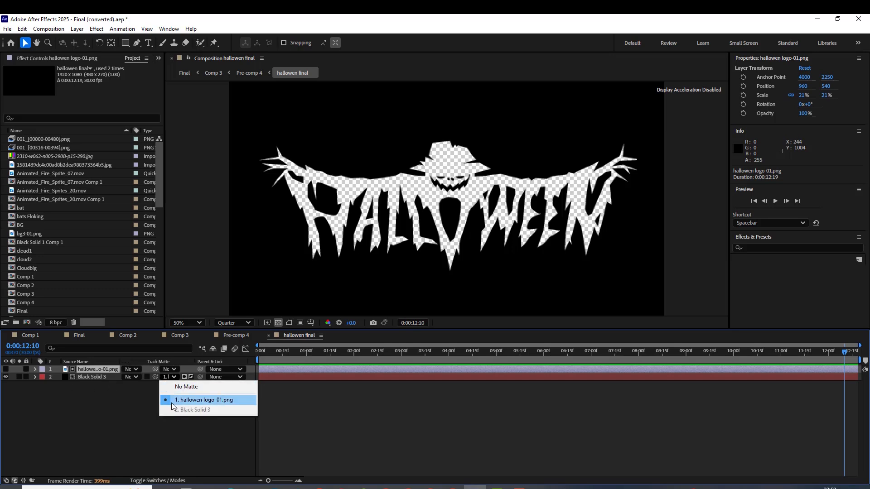
{"action": "left_click", "coordinate": [122, 396]}
{"action": "left_click", "coordinate": [123, 396]}
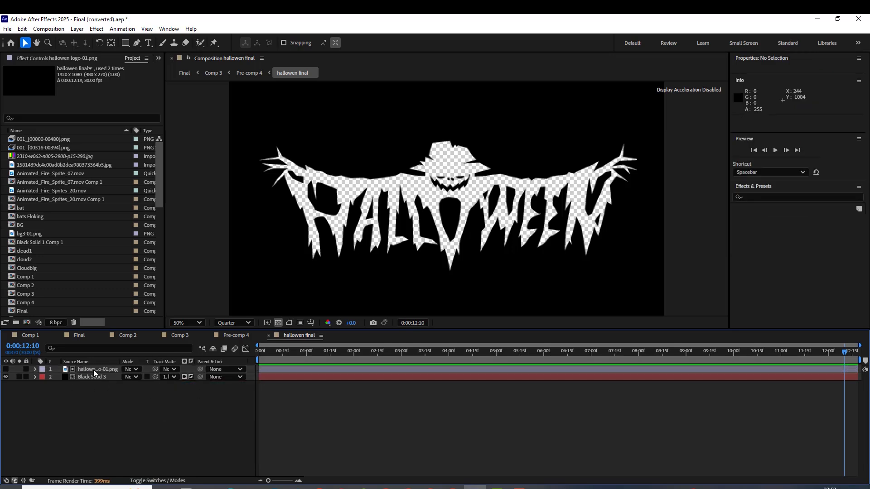
Compare the hallowen logo-01.png layer with Black Solid 3, examine the solid's track matte options unchanged, and scrub back through the composition
{"action": "left_click", "coordinate": [93, 370]}
{"action": "left_click", "coordinate": [83, 375]}
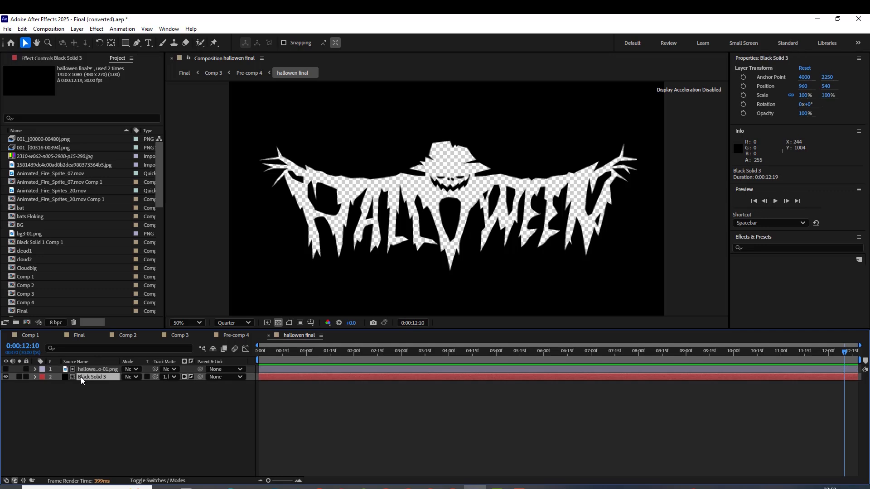
{"action": "left_click", "coordinate": [169, 377]}
{"action": "left_click", "coordinate": [146, 400]}
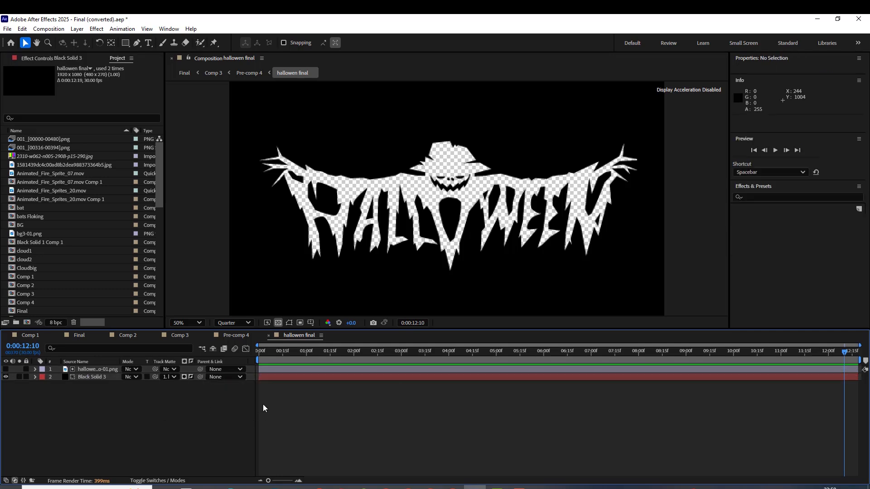
{"action": "left_click", "coordinate": [167, 377]}
{"action": "left_click", "coordinate": [213, 390]}
{"action": "left_click_drag", "start_coordinate": [844, 351], "coordinate": [543, 352]}
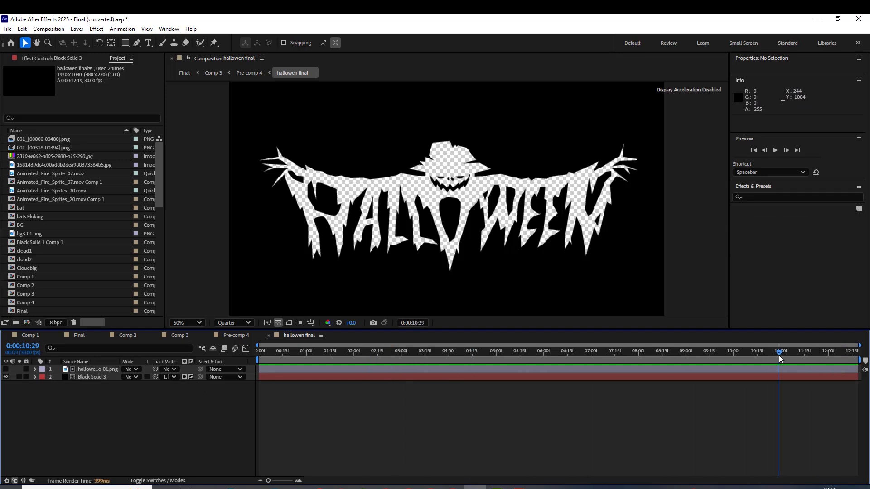
Return to Pre-comp 4, scrub the enlarged title at 0;00;14;11, and toggle the hallowen final layer's solo on and off
{"action": "left_click", "coordinate": [233, 335]}
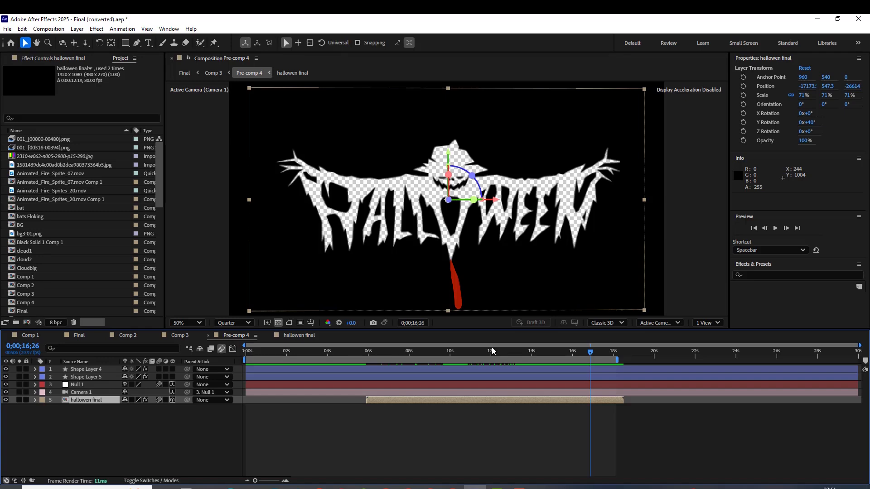
{"action": "left_click_drag", "start_coordinate": [584, 356], "coordinate": [539, 356]}
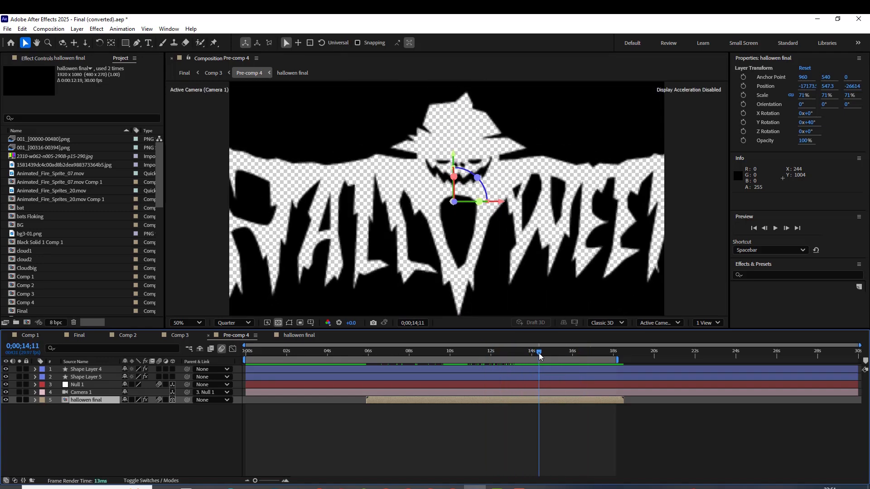
{"action": "left_click", "coordinate": [19, 400]}
{"action": "left_click", "coordinate": [19, 400]}
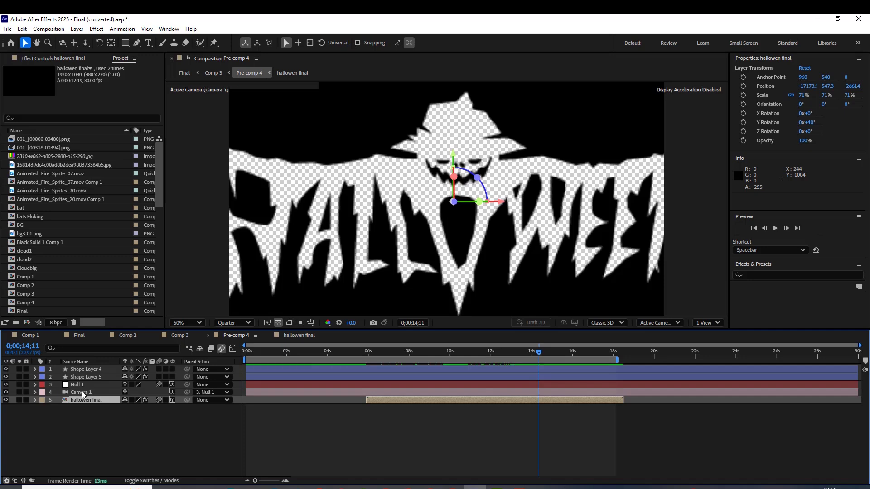
Inspect Null 1 and Camera 1 in Pre-comp 4 and scrub through the camera move to 0;00;16;21
{"action": "left_click", "coordinate": [83, 393]}
{"action": "left_click", "coordinate": [77, 385]}
{"action": "left_click", "coordinate": [78, 393]}
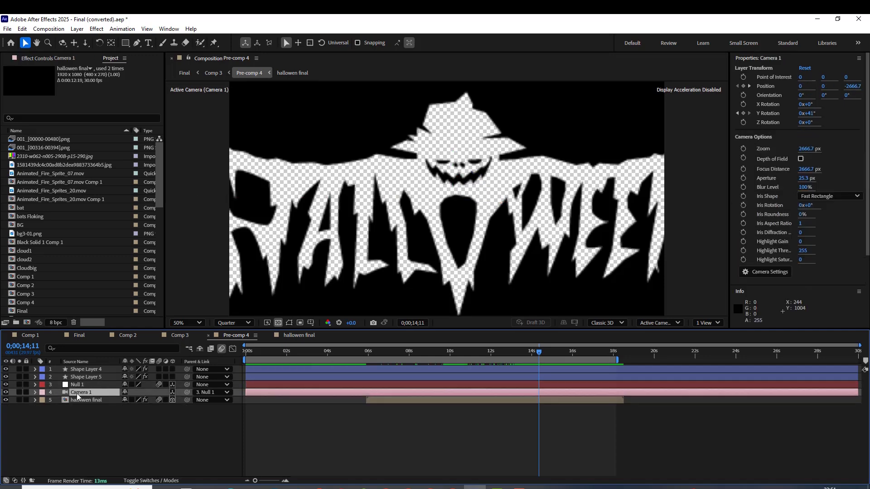
{"action": "left_click_drag", "start_coordinate": [522, 350], "coordinate": [586, 353]}
Hide Shape Layers 4 and 5 in Pre-comp 4 to remove the red drips beneath the lettering
{"action": "left_click", "coordinate": [84, 377]}
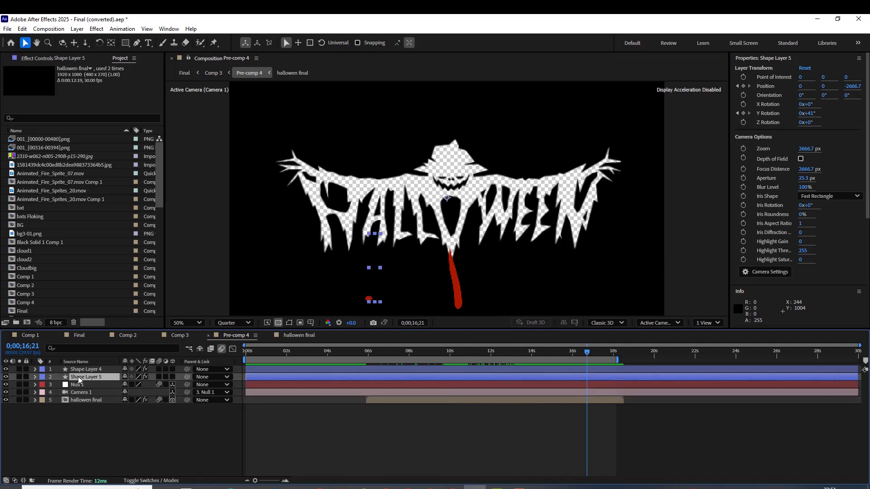
{"action": "left_click_drag", "start_coordinate": [6, 378], "coordinate": [5, 369]}
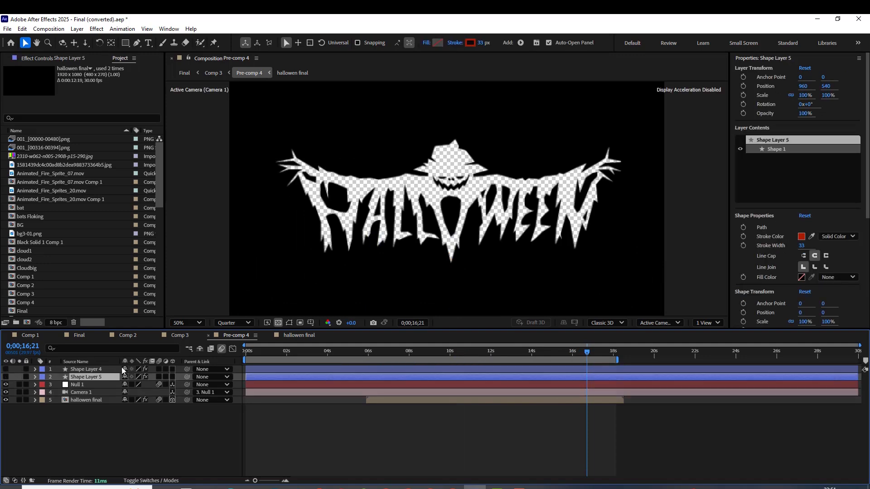
{"action": "mouse_move", "coordinate": [586, 355]}
{"action": "left_mouse_down"}
{"action": "mouse_move", "coordinate": [403, 366]}
{"action": "mouse_move", "coordinate": [587, 358]}
{"action": "left_mouse_up"}
Return to Comp 3, check the title at 50% magnification, and solo Shape Layer 6
{"action": "left_click", "coordinate": [180, 335]}
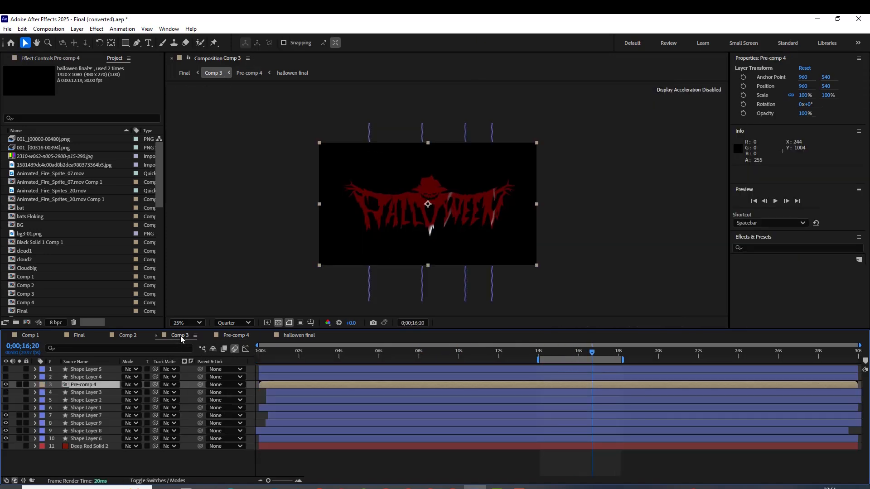
{"action": "key", "text": "period"}
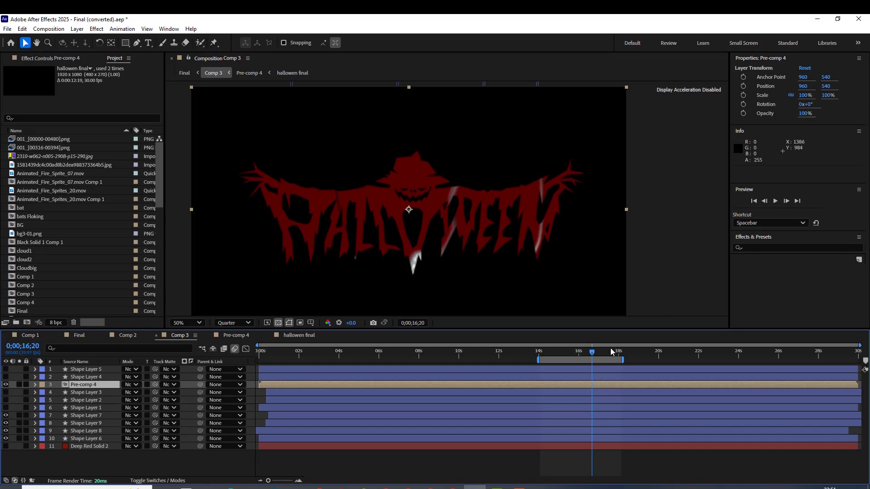
{"action": "left_click", "coordinate": [82, 438]}
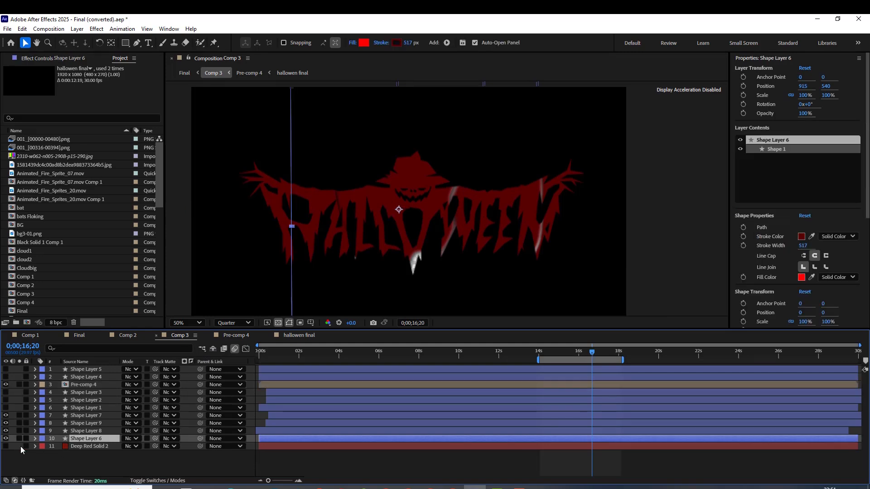
{"action": "left_click", "coordinate": [20, 439]}
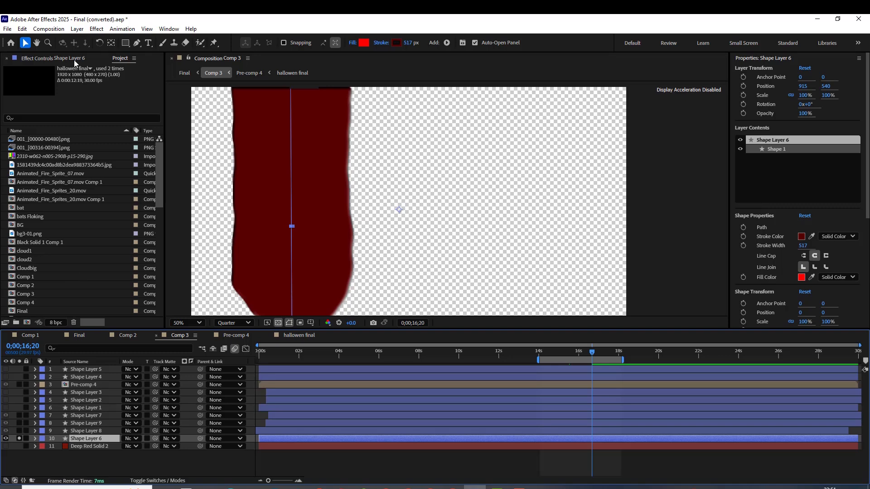
Examine Shape Layer 6's Roughen Edges, Turbulent Displace and Drop Shadow effects, toggling the latter two off and on to compare
{"action": "left_click", "coordinate": [53, 59]}
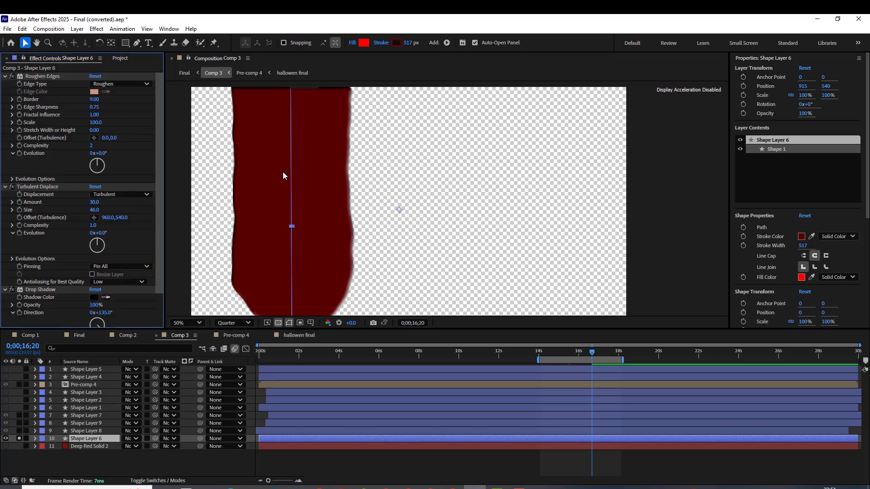
{"action": "key", "text": "comma"}
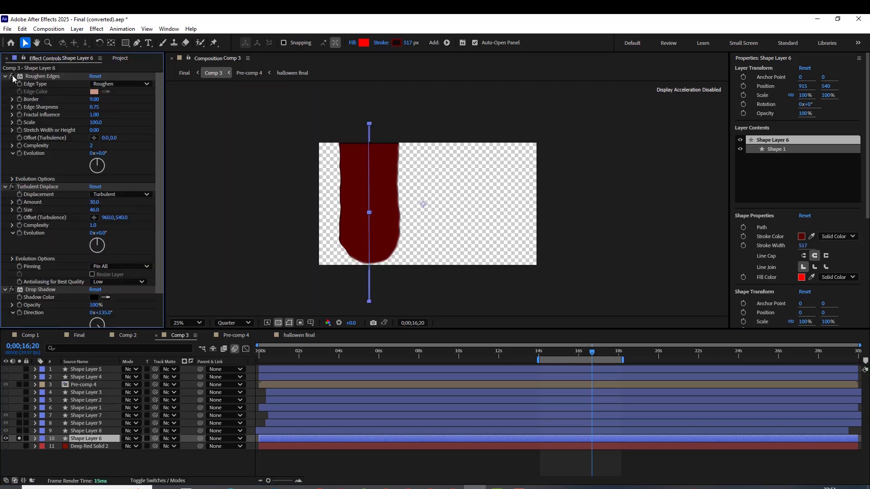
{"action": "left_click", "coordinate": [12, 186]}
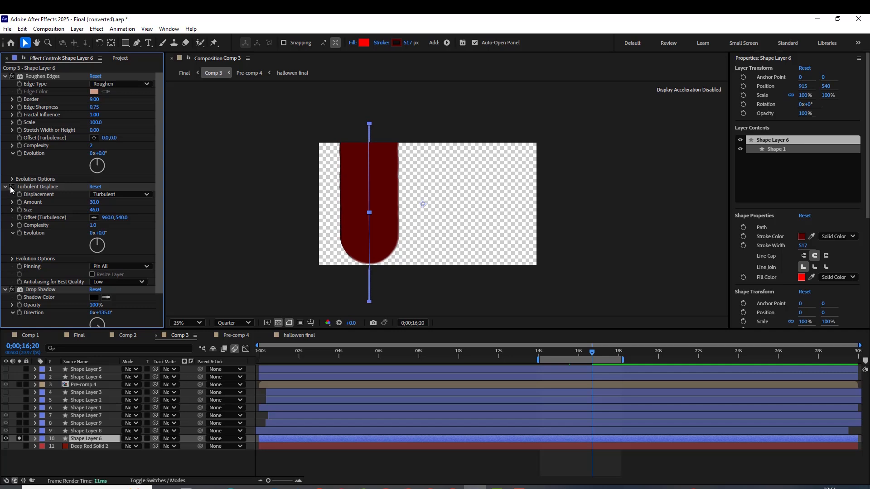
{"action": "left_click", "coordinate": [12, 187]}
{"action": "scroll", "coordinate": [27, 262], "scroll_direction": "down", "scroll_amount": 1}
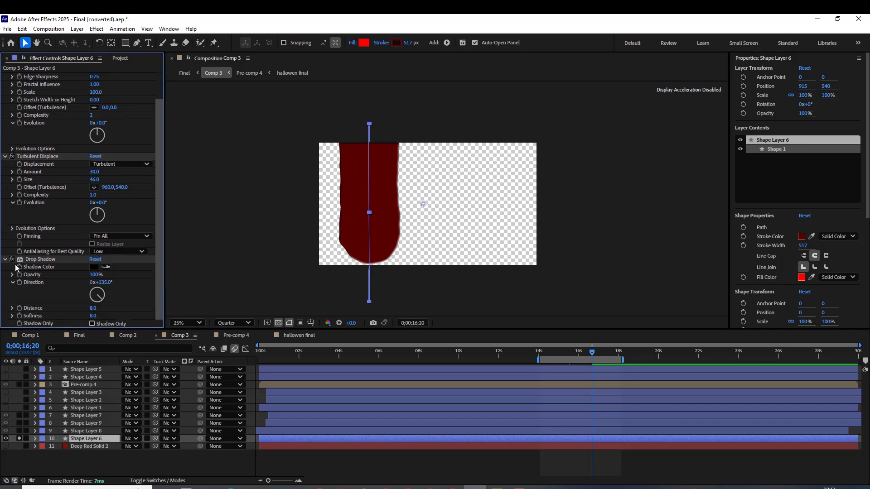
{"action": "left_click", "coordinate": [12, 259]}
{"action": "left_click", "coordinate": [12, 259]}
{"action": "scroll", "coordinate": [77, 189], "scroll_direction": "up", "scroll_amount": 1}
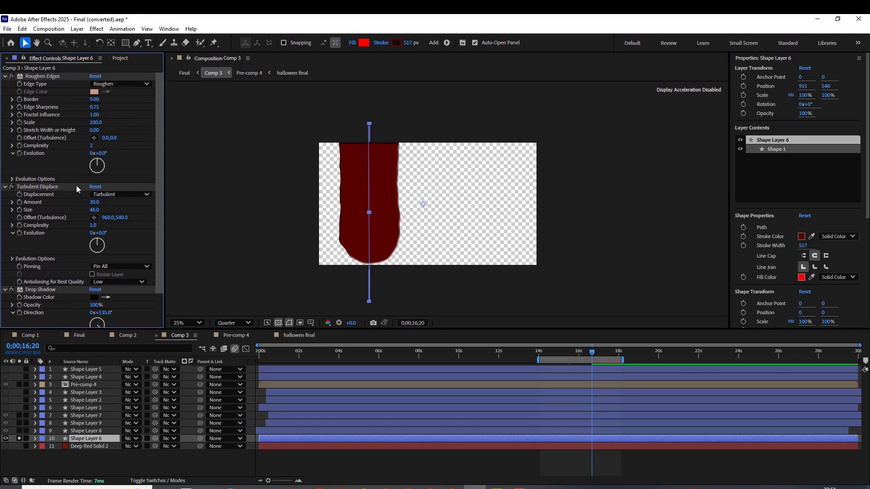
{"action": "left_click", "coordinate": [38, 77]}
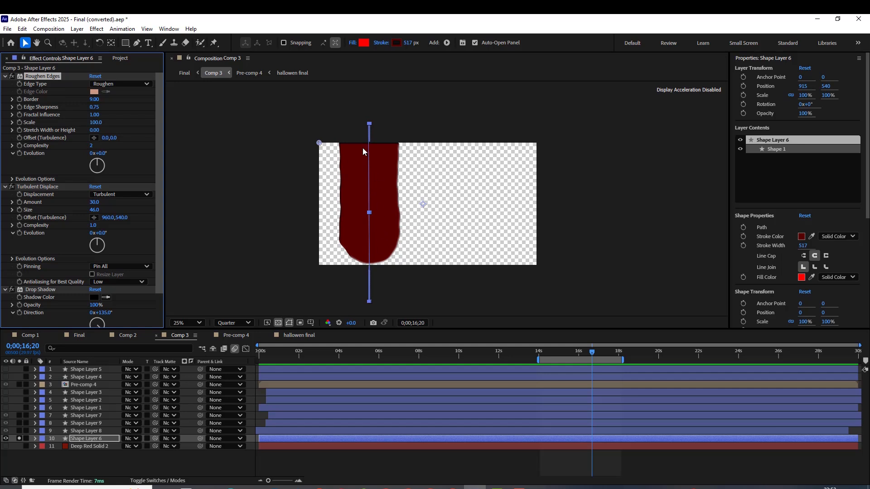
Expand Shape Layer 6's contents down to both Trim Paths groups and examine their Start and End properties
{"action": "left_click", "coordinate": [35, 439]}
{"action": "left_click", "coordinate": [43, 447]}
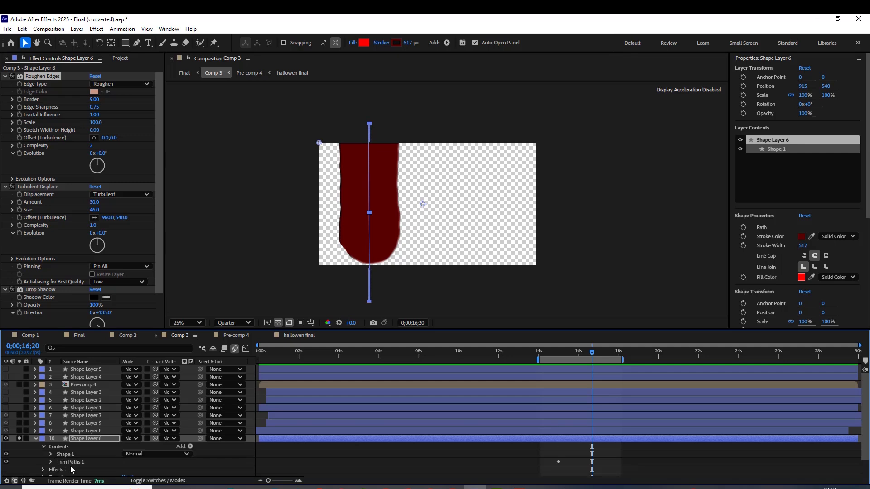
{"action": "left_click", "coordinate": [51, 454]}
{"action": "scroll", "coordinate": [115, 452], "scroll_direction": "down", "scroll_amount": 1}
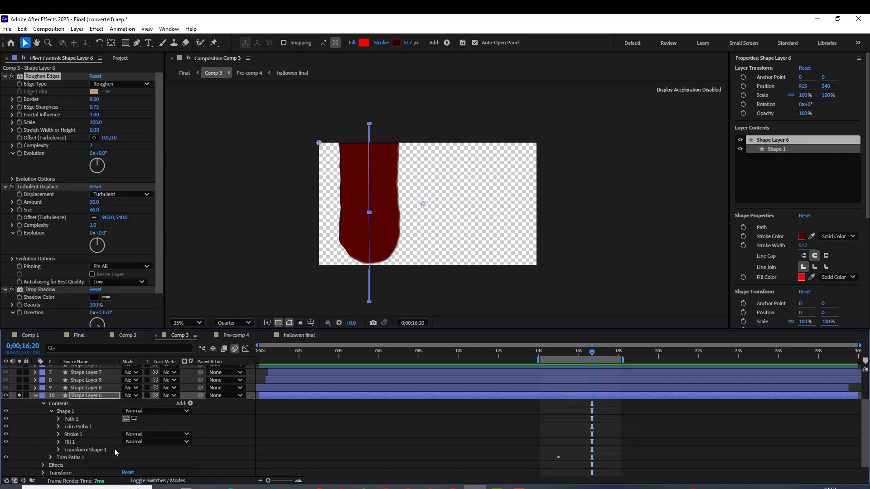
{"action": "left_click", "coordinate": [58, 426]}
{"action": "scroll", "coordinate": [221, 428], "scroll_direction": "down", "scroll_amount": 1}
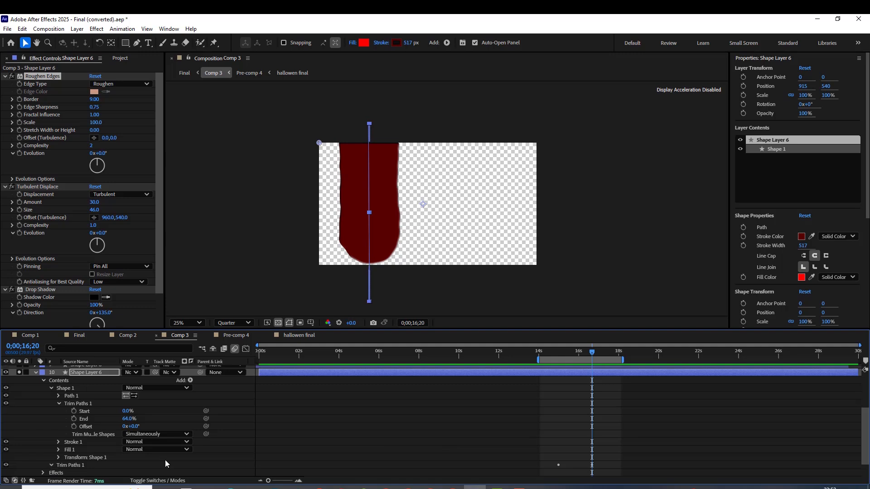
{"action": "scroll", "coordinate": [165, 463], "scroll_direction": "down", "scroll_amount": 2}
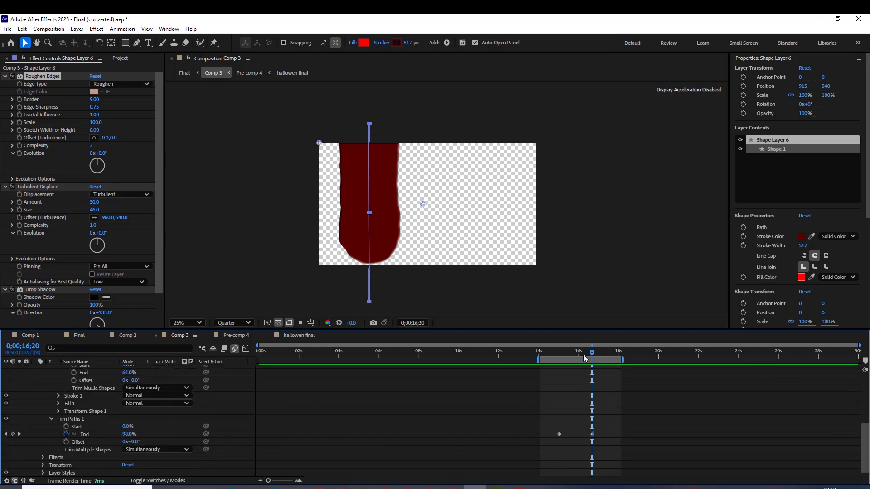
Apply Easy Ease to both End keyframes of Shape Layer 6's outer Trim Paths 1 and preview the drip
{"action": "mouse_move", "coordinate": [584, 356]}
{"action": "left_mouse_down"}
{"action": "mouse_move", "coordinate": [563, 356]}
{"action": "mouse_move", "coordinate": [576, 356]}
{"action": "left_mouse_up"}
{"action": "left_click_drag", "start_coordinate": [536, 424], "coordinate": [596, 443]}
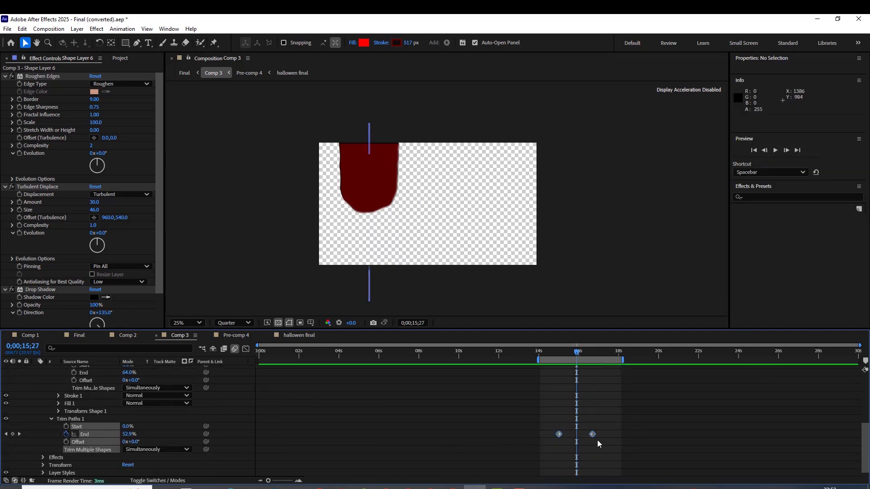
{"action": "right_click", "coordinate": [593, 433]}
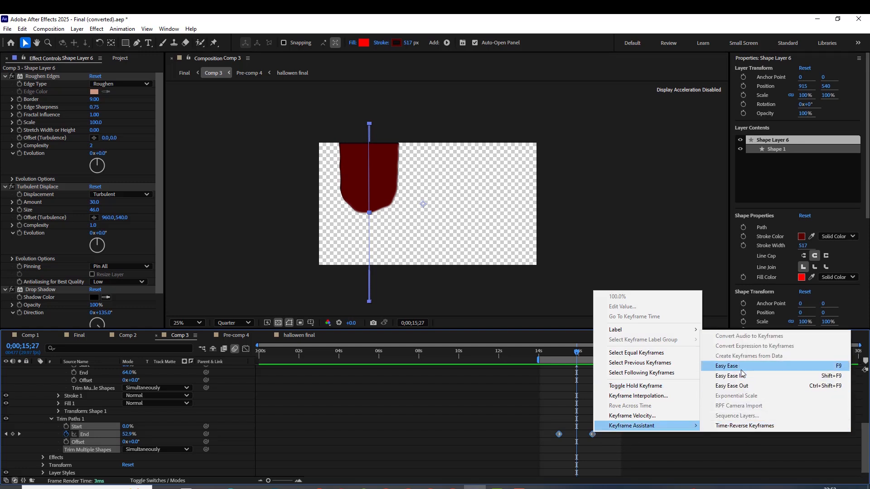
{"action": "left_click", "coordinate": [743, 311]}
{"action": "left_click", "coordinate": [732, 406]}
{"action": "key", "text": "space"}
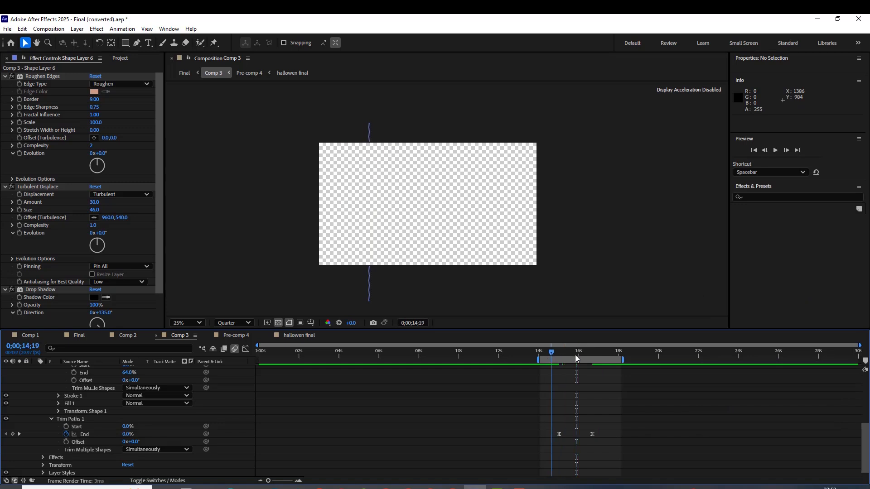
Solo Shape Layers 6 to 9 together in Comp 3 and inspect Shape Layers 8 and 9
{"action": "scroll", "coordinate": [31, 405], "scroll_direction": "up", "scroll_amount": 5}
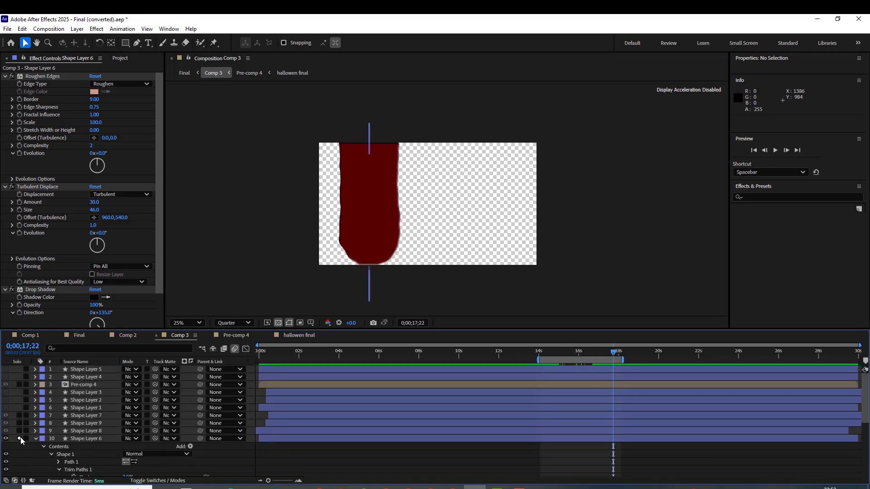
{"action": "left_click", "coordinate": [19, 438]}
{"action": "left_click", "coordinate": [19, 430]}
{"action": "left_click", "coordinate": [19, 423]}
{"action": "left_click", "coordinate": [19, 416]}
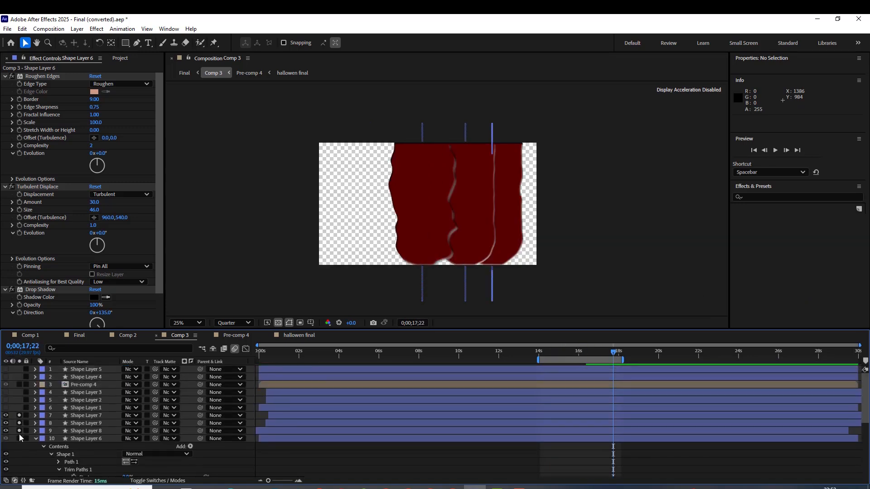
{"action": "left_click", "coordinate": [19, 439]}
{"action": "left_click", "coordinate": [72, 431]}
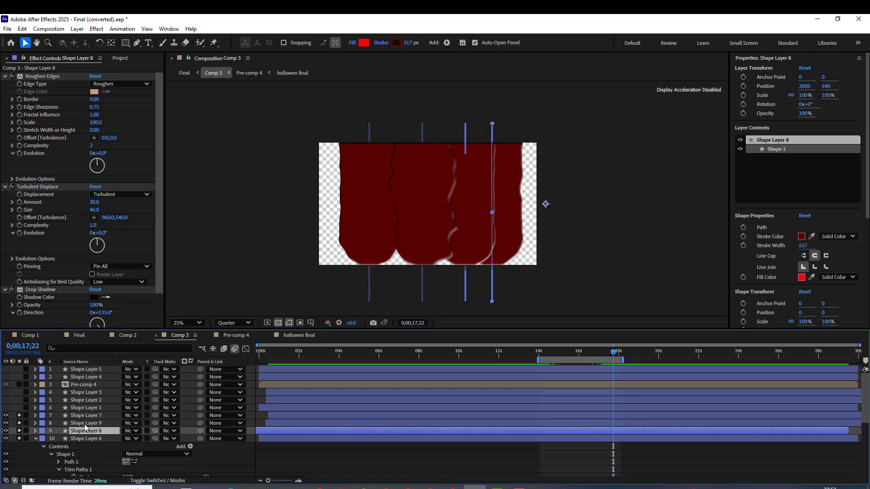
{"action": "left_click", "coordinate": [85, 425]}
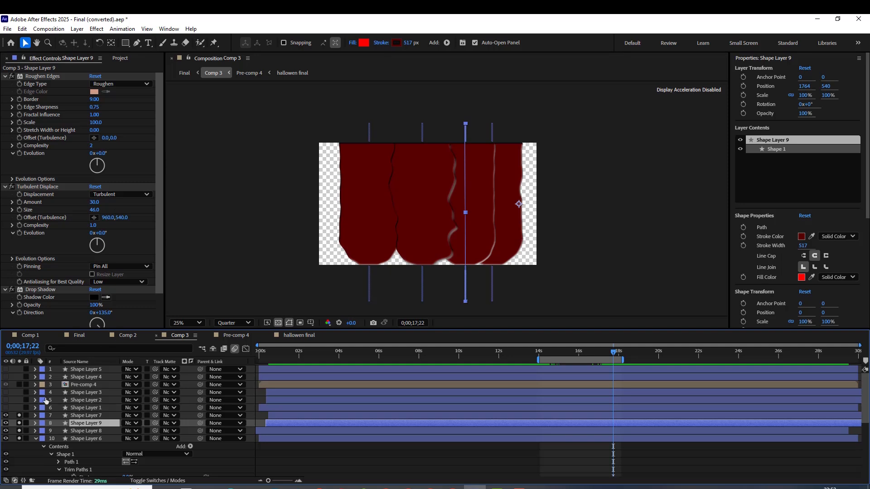
Unsolo Shape Layers 6 to 9 and scrub Comp 3 back to 0;00;14;26 to view the unfilled title
{"action": "left_click", "coordinate": [19, 417]}
{"action": "left_click_drag", "start_coordinate": [19, 416], "coordinate": [19, 443]}
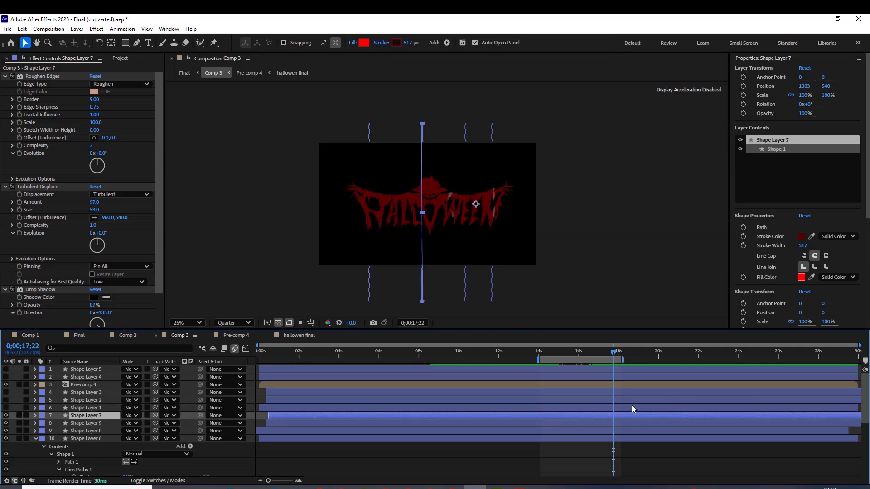
{"action": "left_click_drag", "start_coordinate": [613, 352], "coordinate": [556, 359]}
{"action": "left_click", "coordinate": [547, 473]}
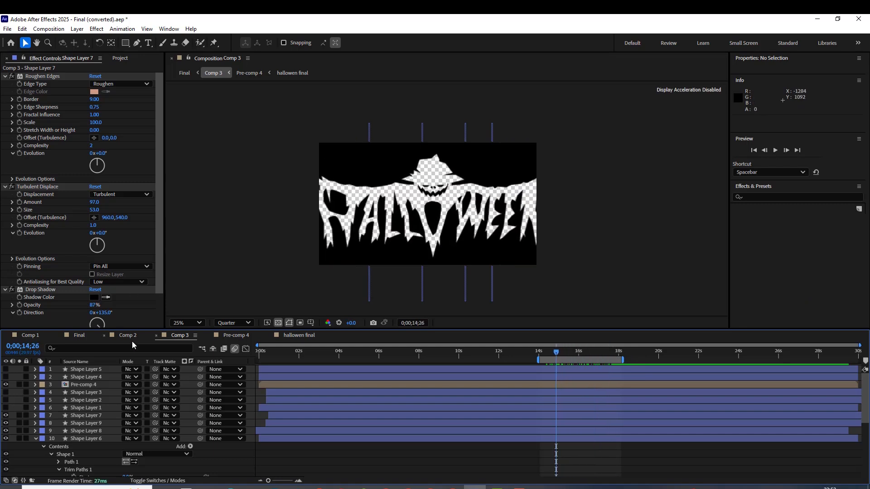
Open the Final composition, move to 0;00;14;06, and solo Comp 3 to examine the cut-out title at 25% magnification
{"action": "left_click", "coordinate": [80, 337]}
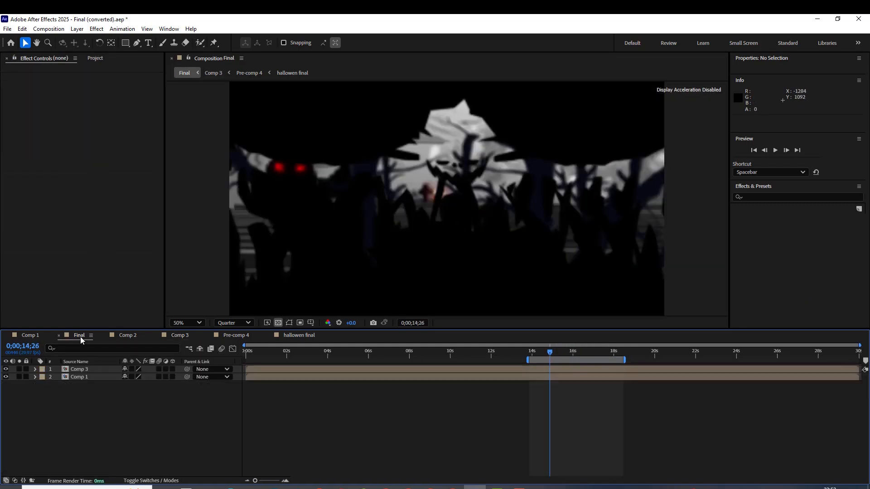
{"action": "left_click", "coordinate": [535, 353]}
{"action": "left_click_drag", "start_coordinate": [534, 354], "coordinate": [535, 353]}
{"action": "left_click", "coordinate": [19, 369]}
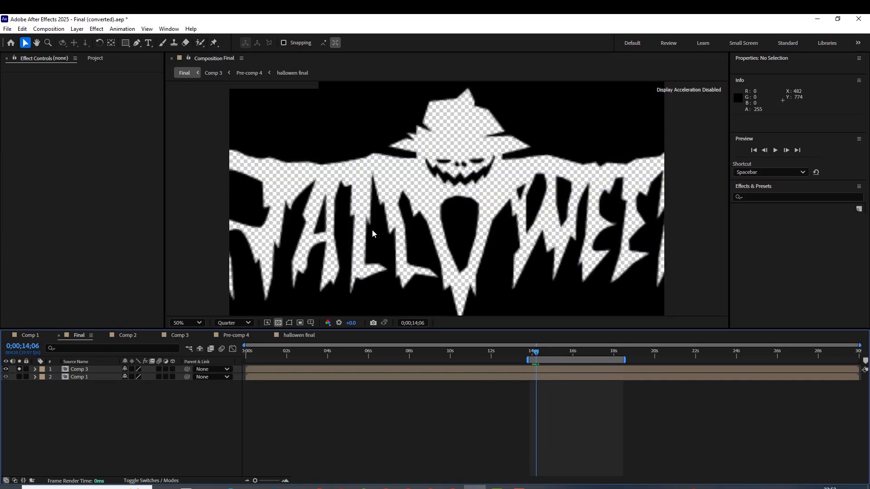
{"action": "scroll", "coordinate": [378, 214], "scroll_direction": "down", "scroll_amount": 2}
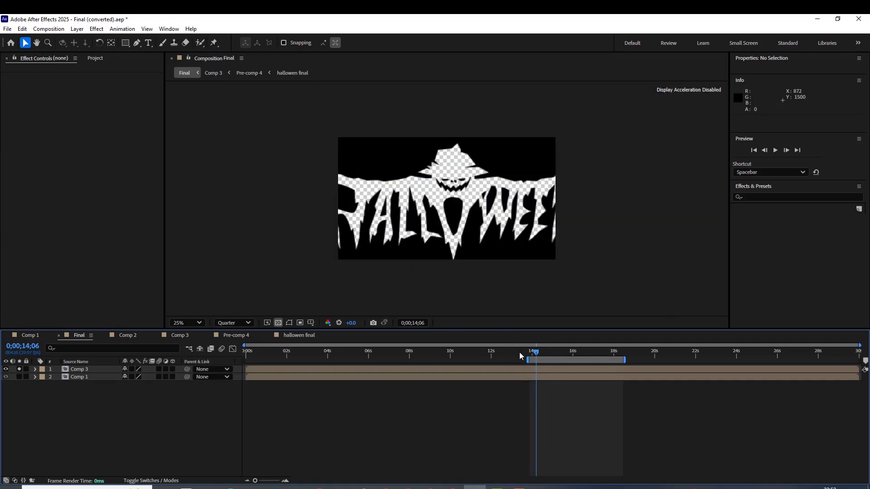
Preview the soloed Comp 3, unsolo it, and scrub the Final composition through the title fill to 0;00;18;03
{"action": "left_click", "coordinate": [536, 353]}
{"action": "key", "text": "space"}
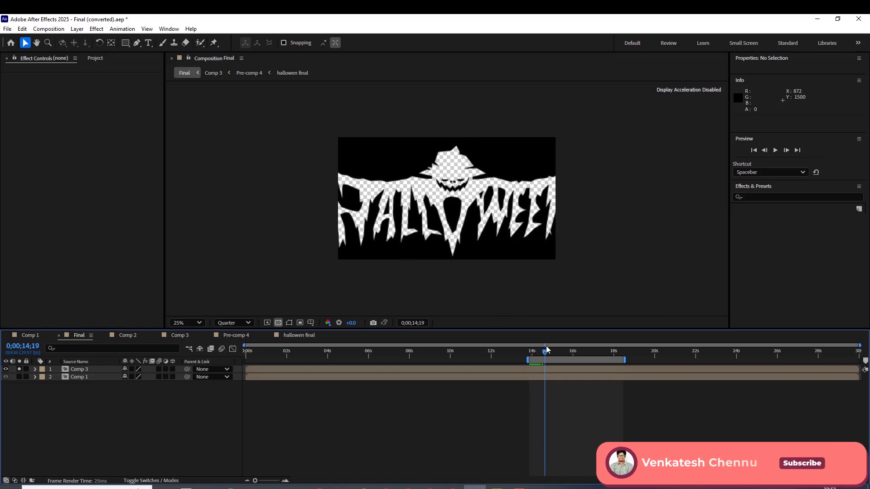
{"action": "left_click", "coordinate": [19, 369]}
{"action": "left_click_drag", "start_coordinate": [559, 354], "coordinate": [615, 353]}
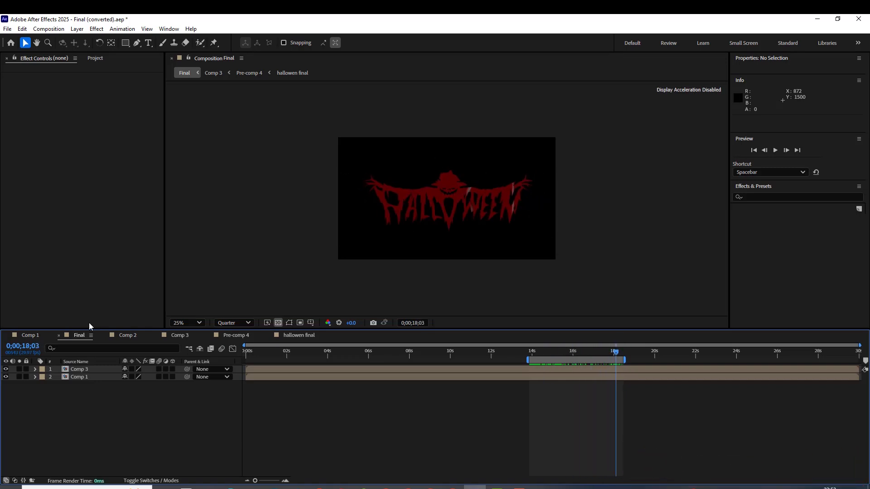